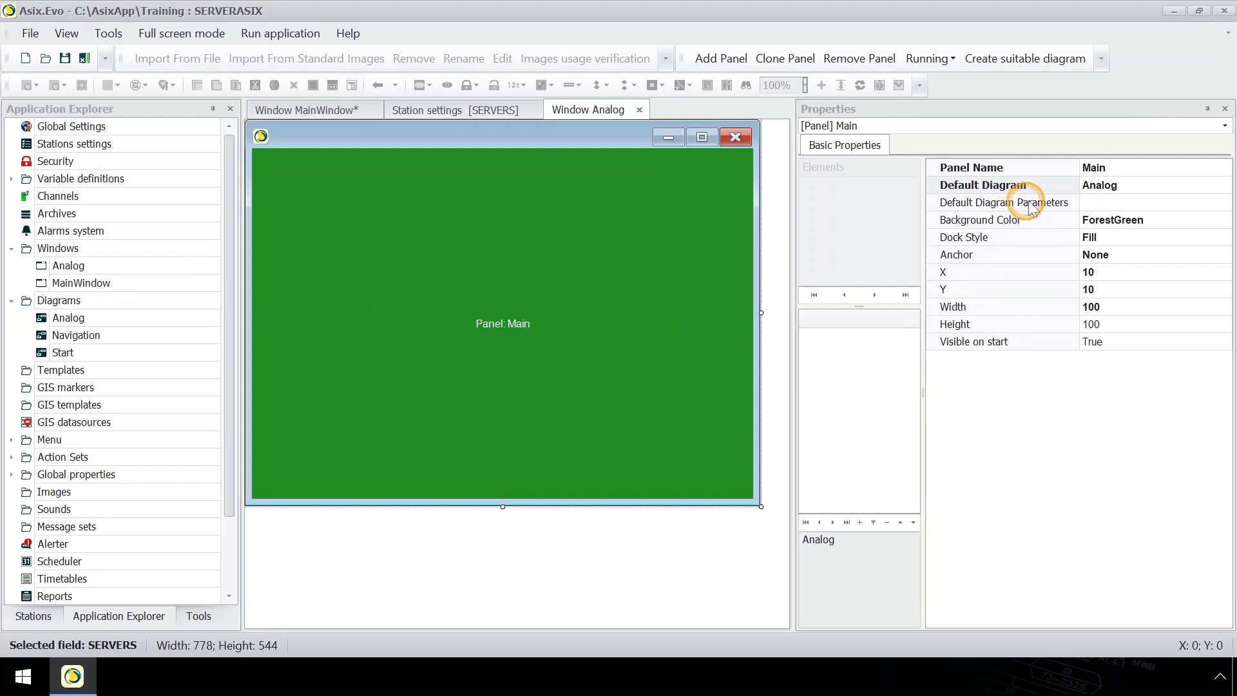
{"action": "left_click", "coordinate": [1145, 188]}
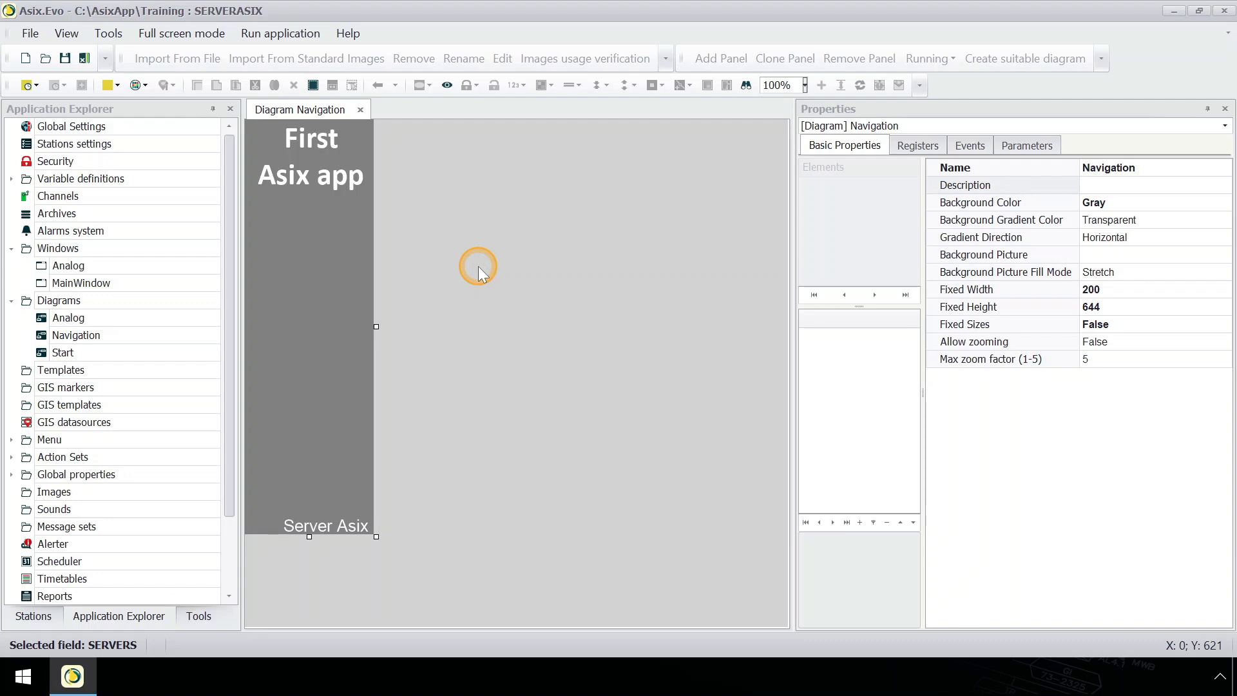
Draw a button about 178 wide and 52 high beneath the "First Asix app" title on the Navigation diagram.
{"action": "right_click", "coordinate": [258, 210]}
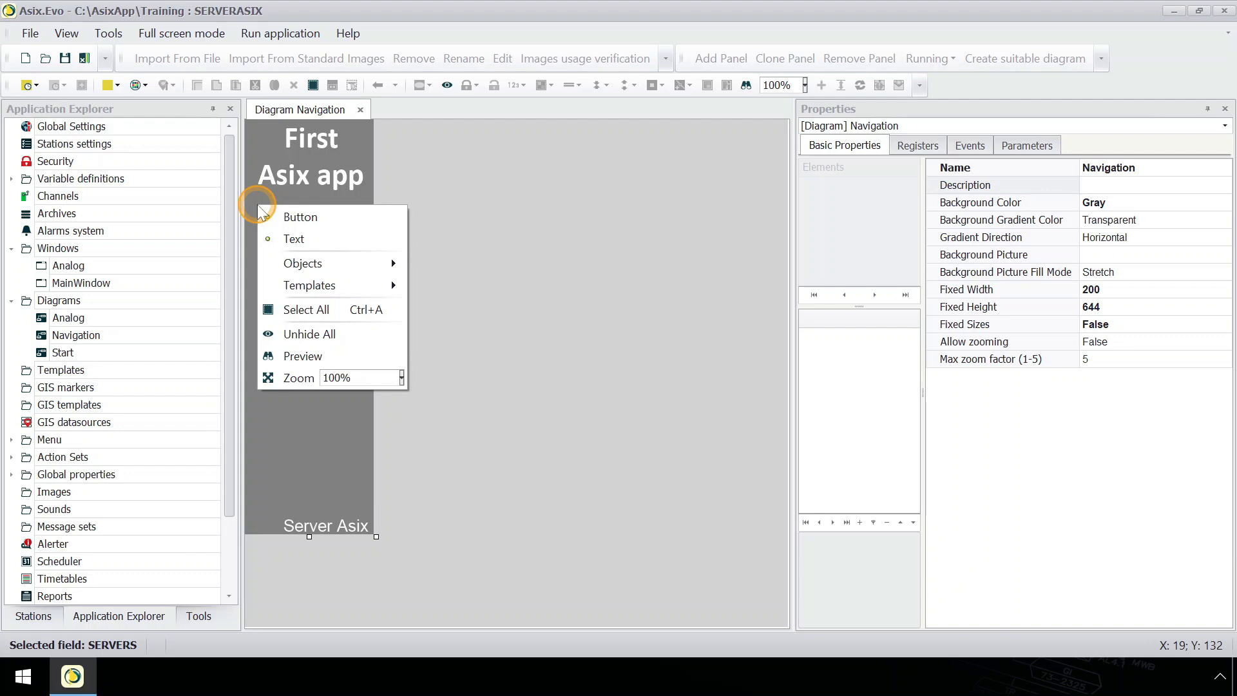
{"action": "mouse_move", "coordinate": [303, 262]}
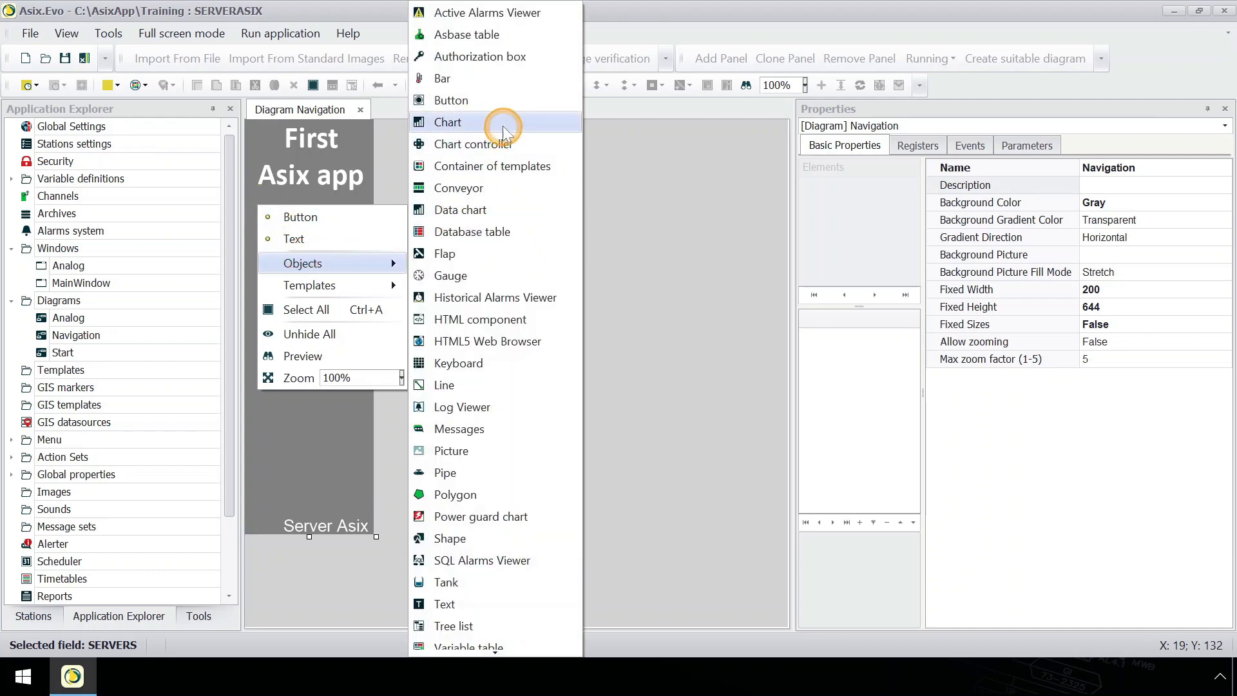
{"action": "left_click", "coordinate": [492, 104]}
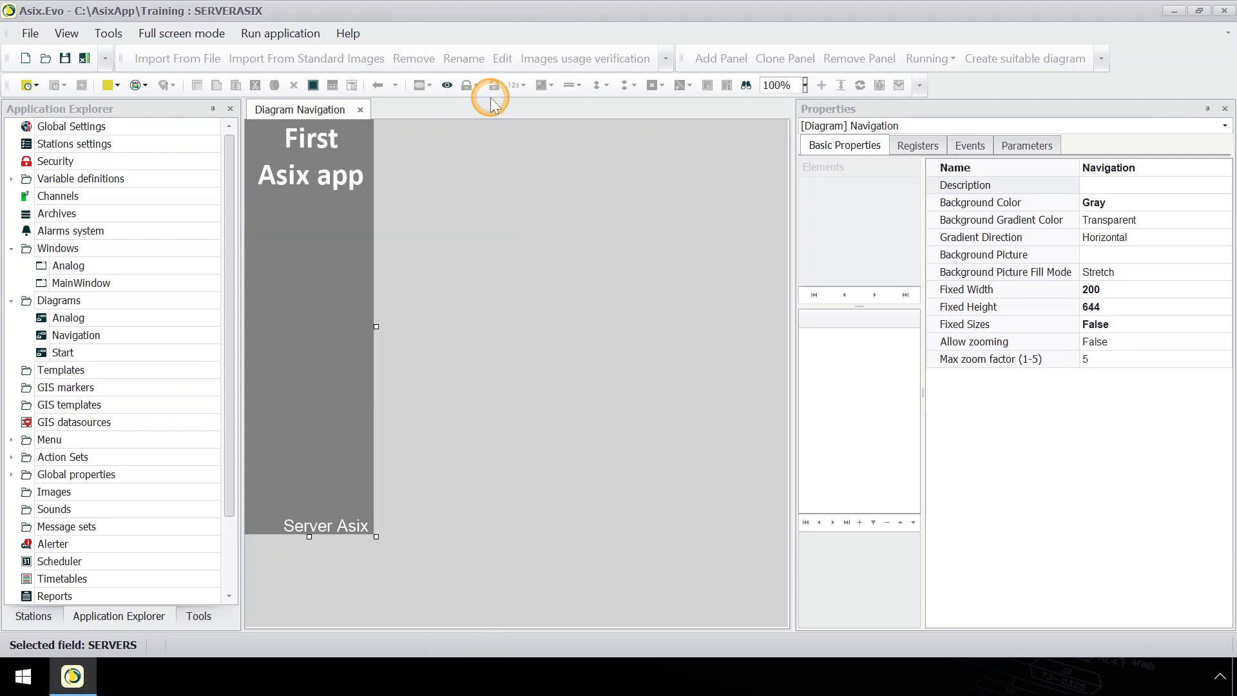
{"action": "left_click_drag", "start_coordinate": [253, 201], "coordinate": [320, 237]}
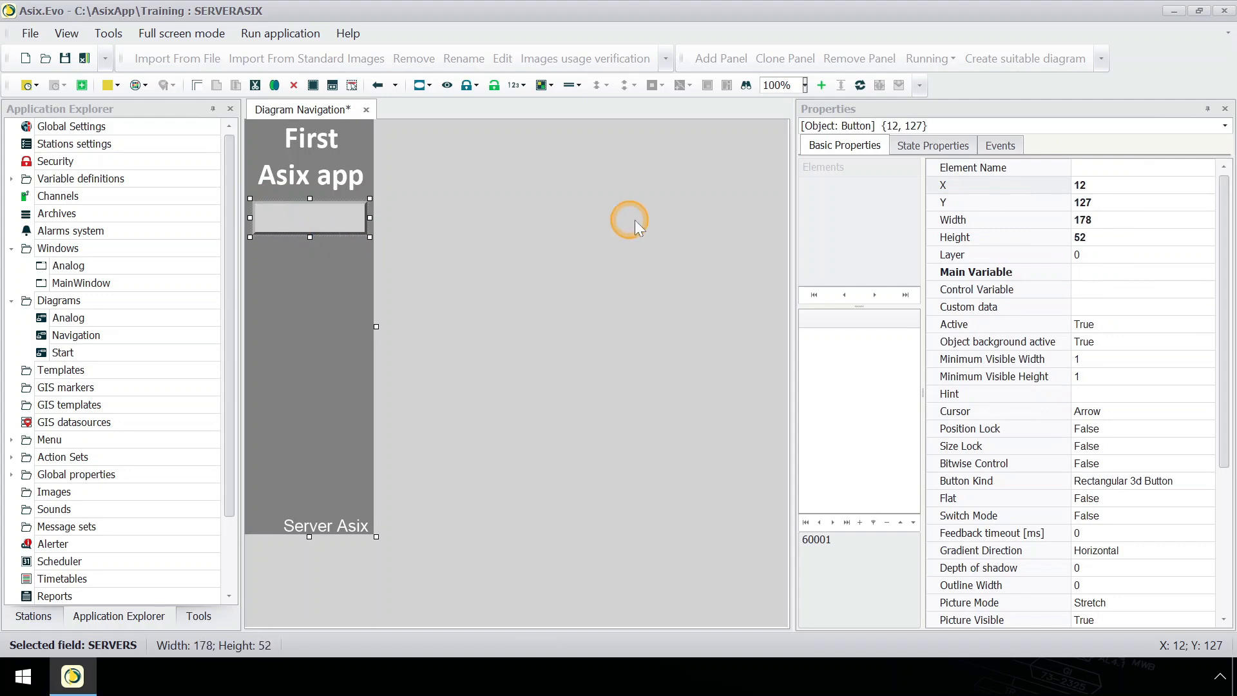
Set the new button's Off Text to "Analog".
{"action": "left_click", "coordinate": [929, 146]}
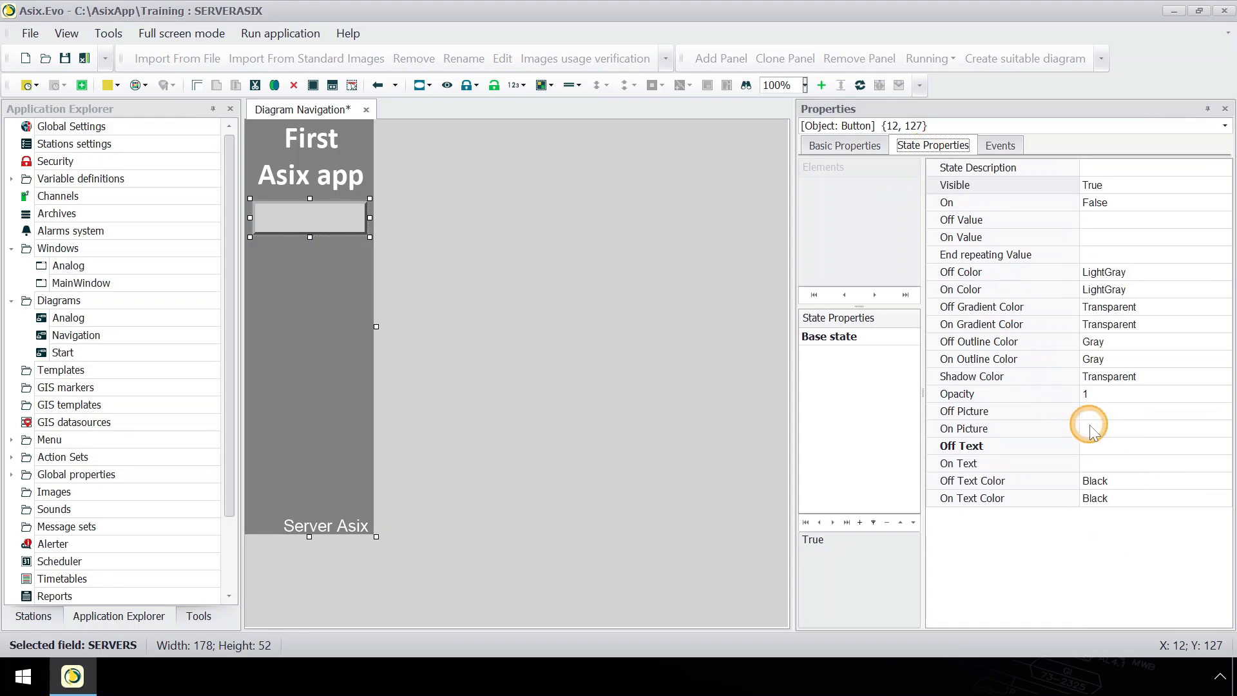
{"action": "left_click", "coordinate": [1105, 446]}
{"action": "type", "text": "Analog"}
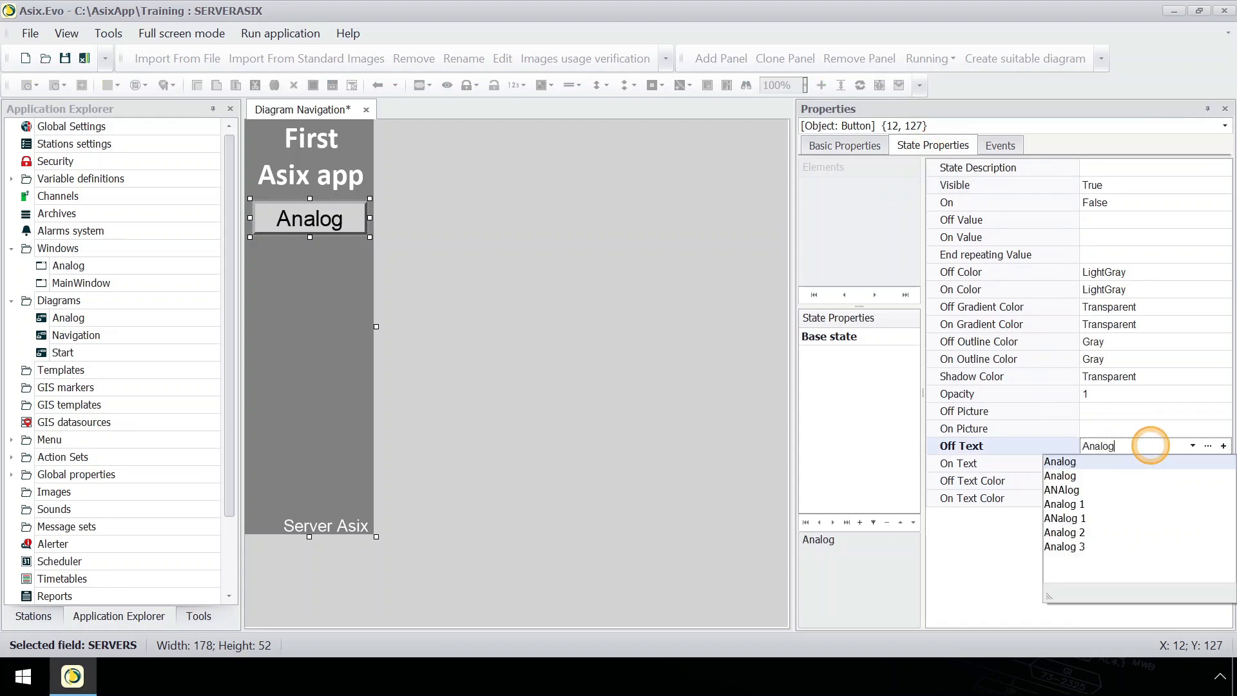
{"action": "key", "text": "Return"}
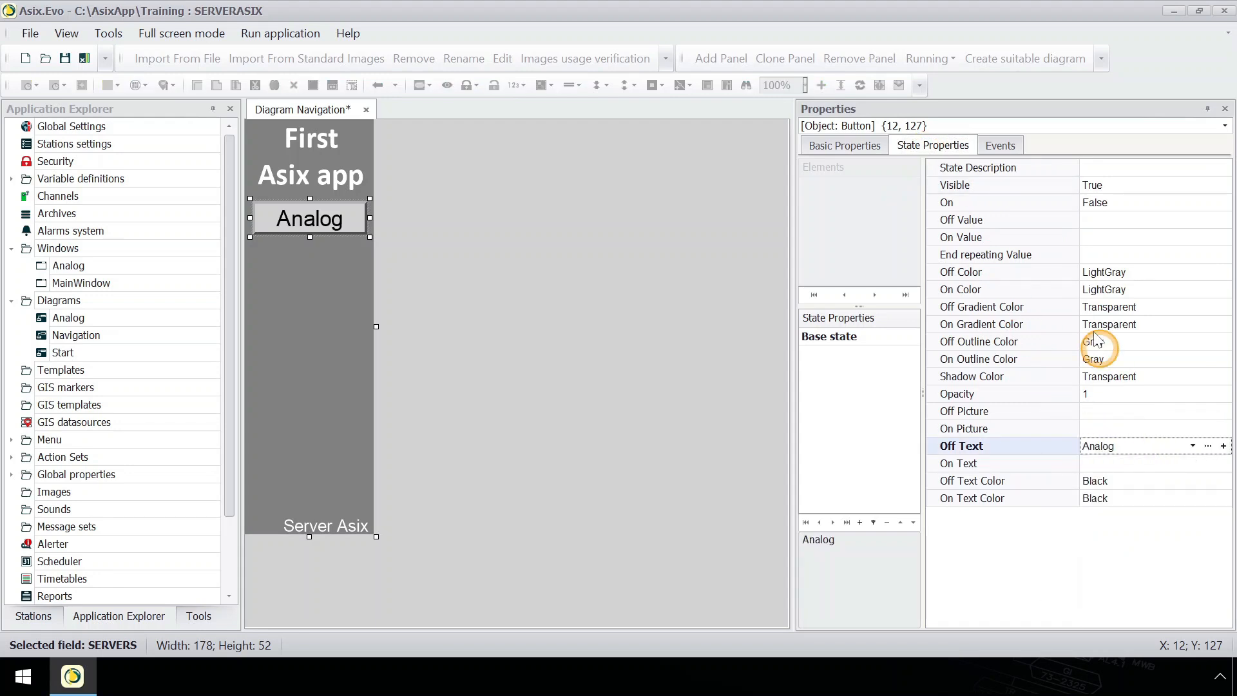
Assign an OpenWindow action for the Analog window to the Analog button's Button On event.
{"action": "left_click", "coordinate": [1010, 146]}
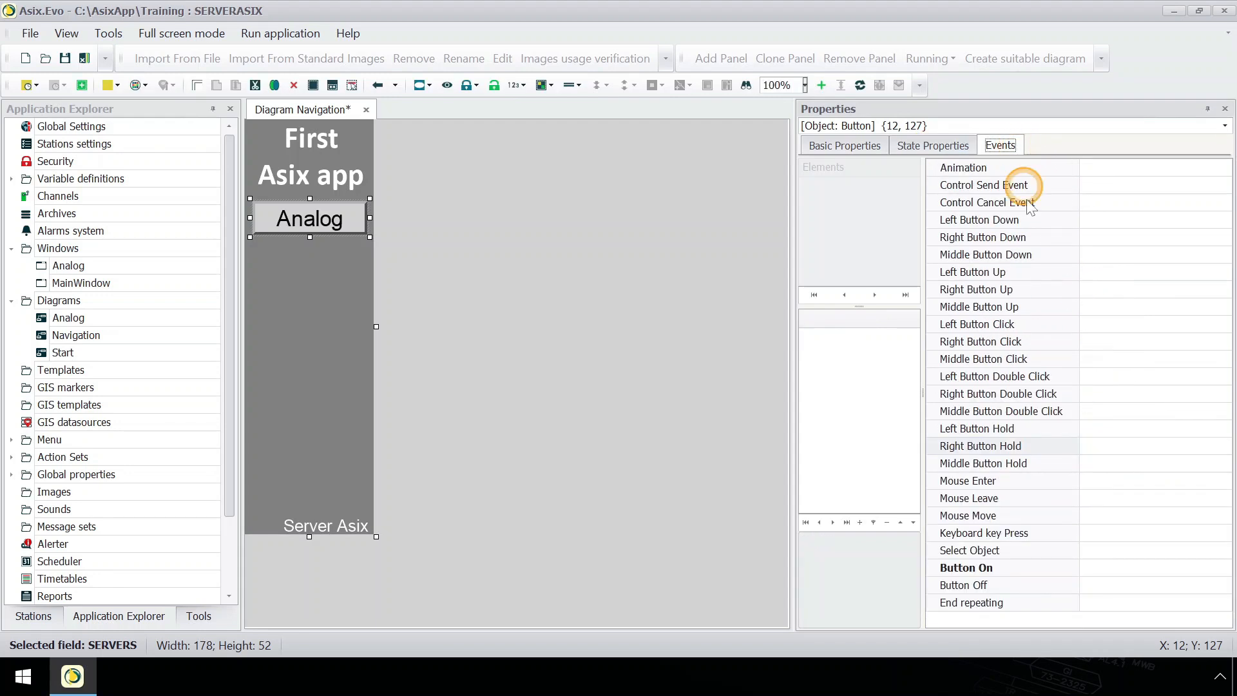
{"action": "left_click", "coordinate": [1158, 569]}
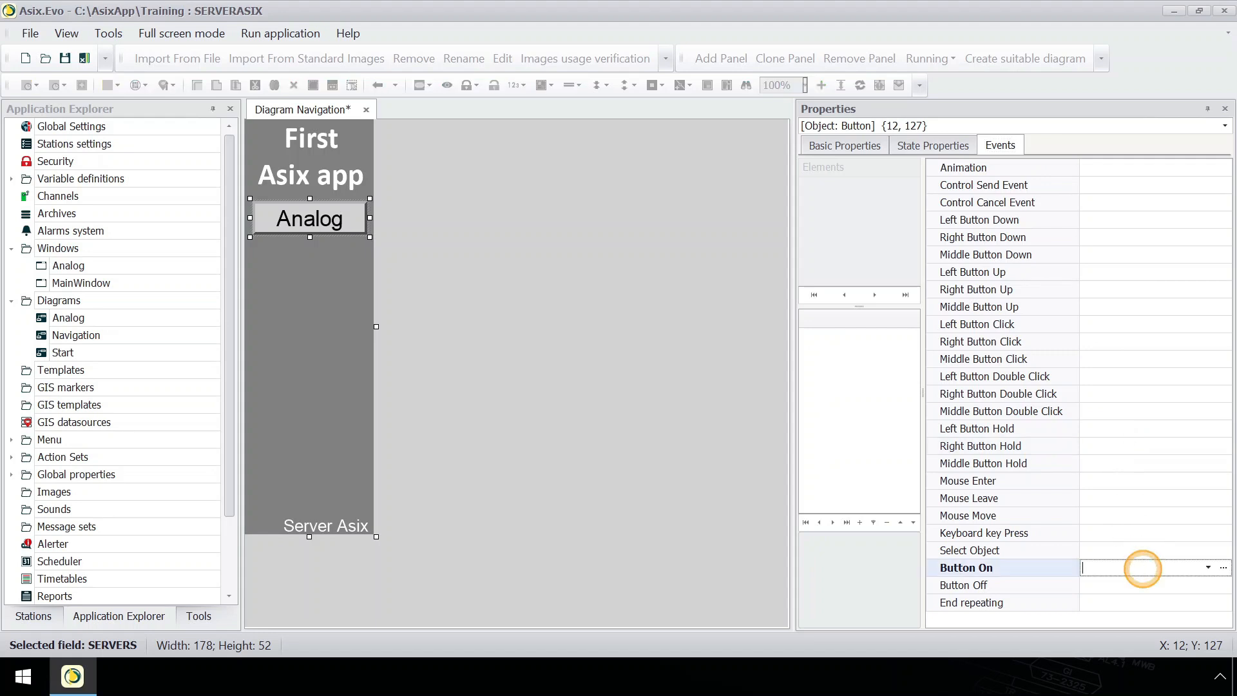
{"action": "left_click", "coordinate": [1224, 568]}
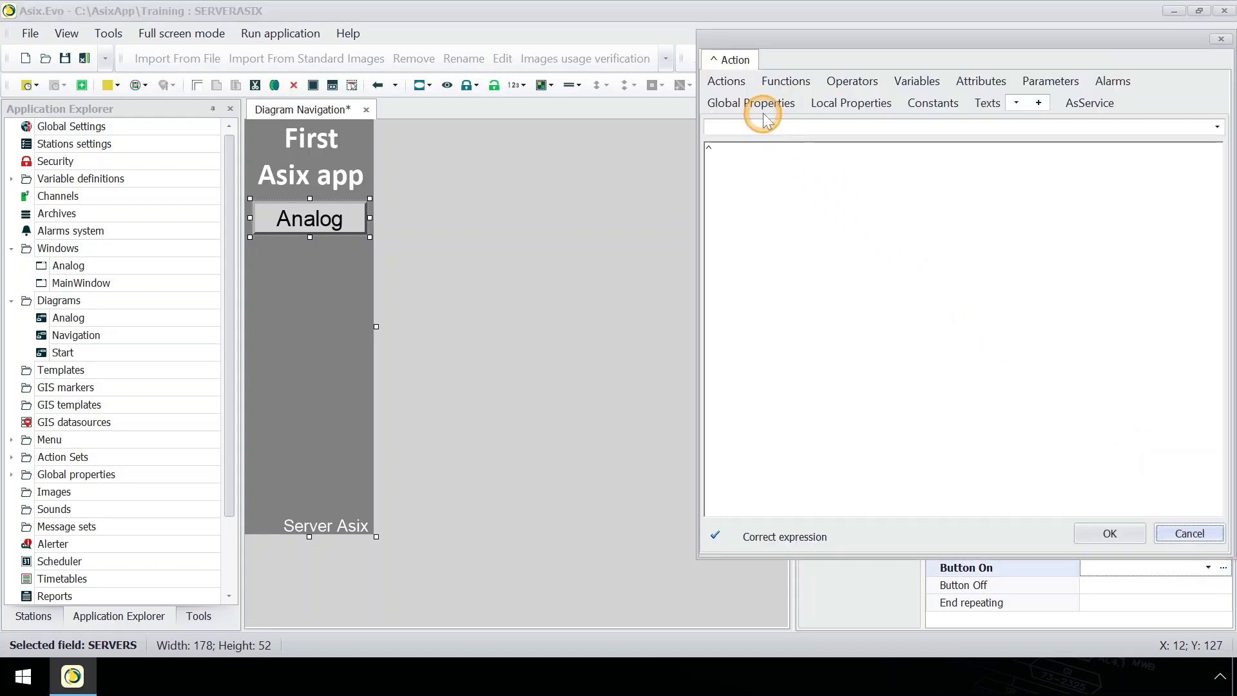
{"action": "left_click", "coordinate": [743, 83]}
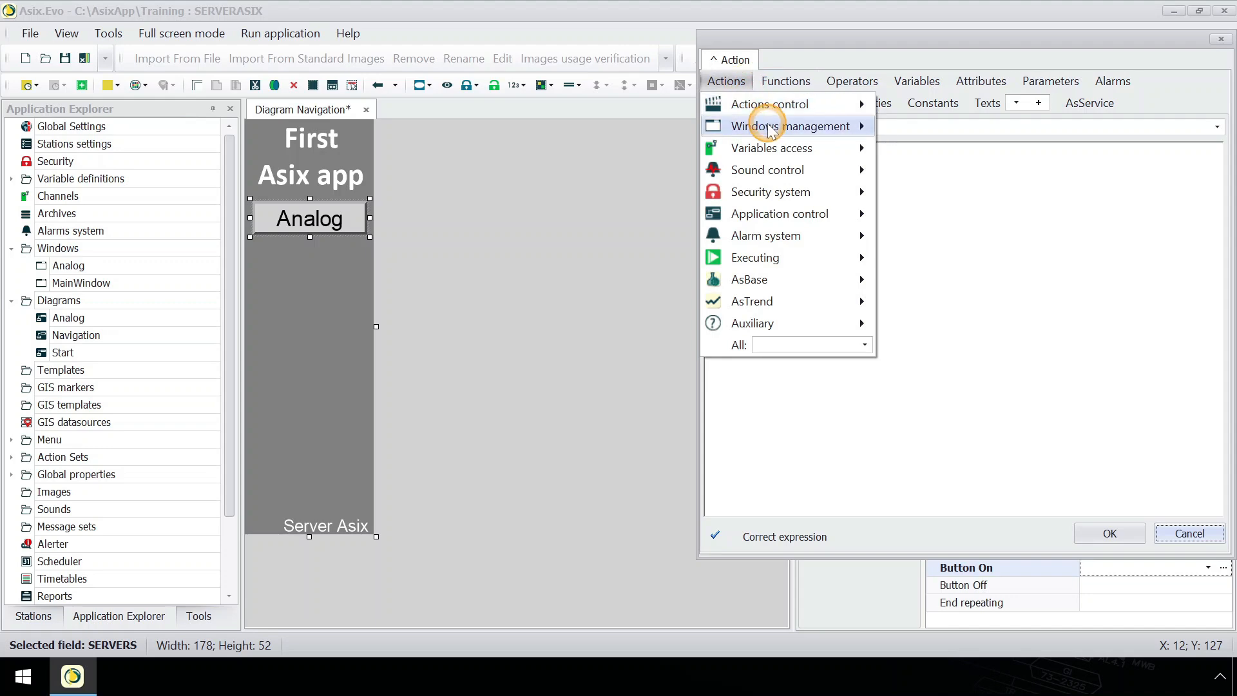
{"action": "mouse_move", "coordinate": [770, 129]}
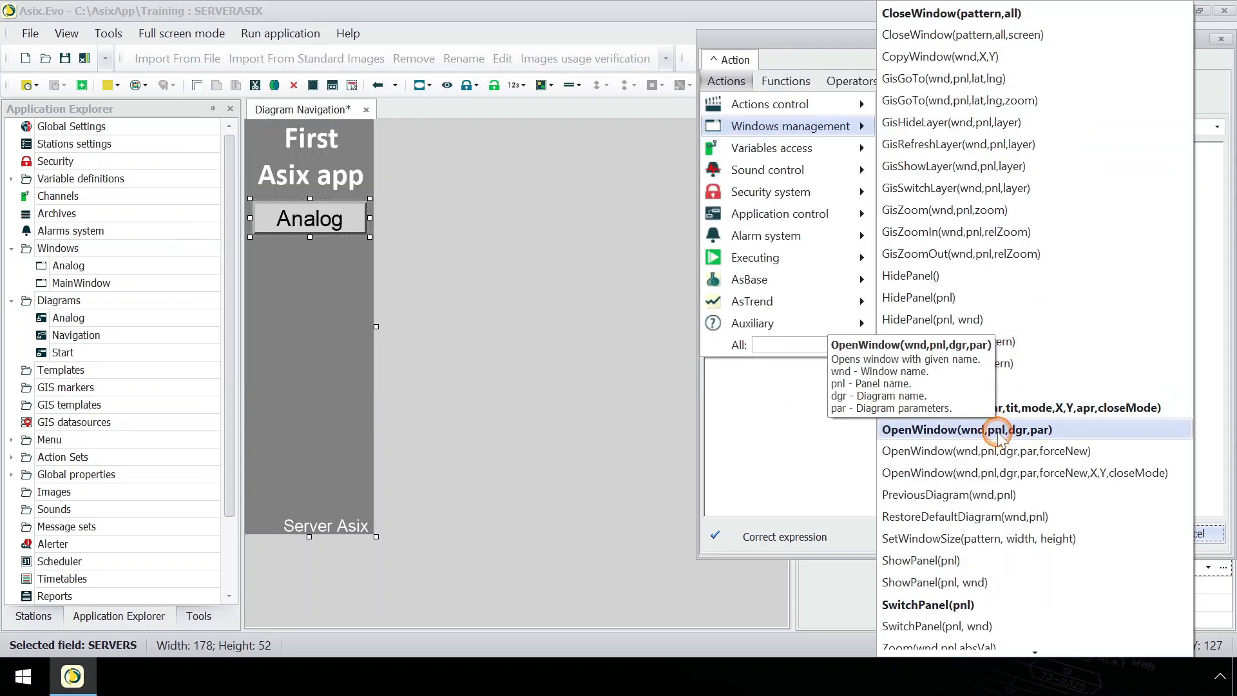
{"action": "left_click", "coordinate": [999, 435]}
{"action": "left_click", "coordinate": [1102, 261]}
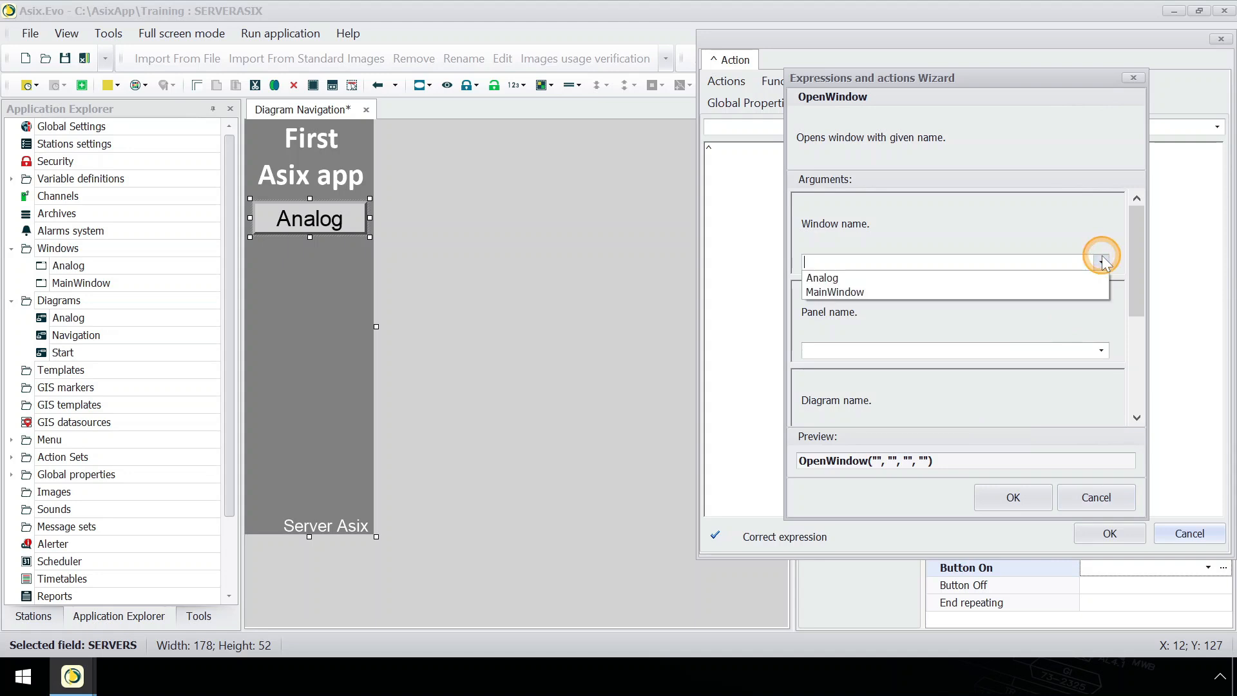
{"action": "left_click", "coordinate": [1058, 279]}
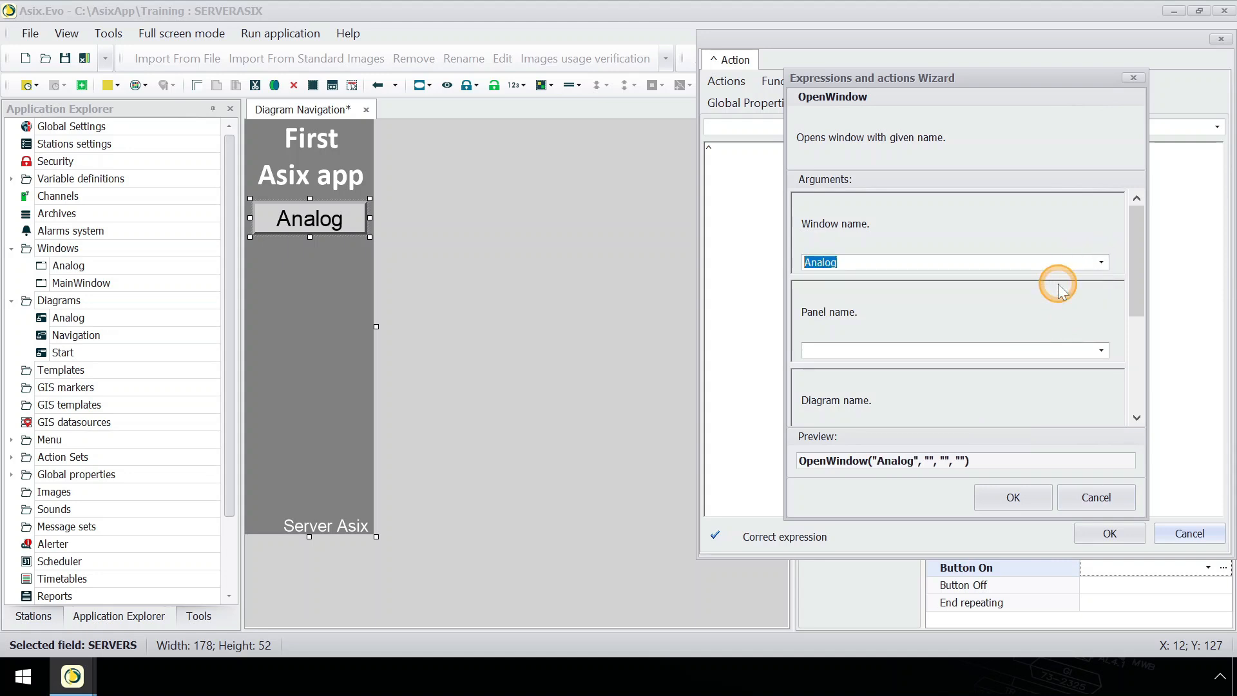
{"action": "left_click", "coordinate": [1024, 488]}
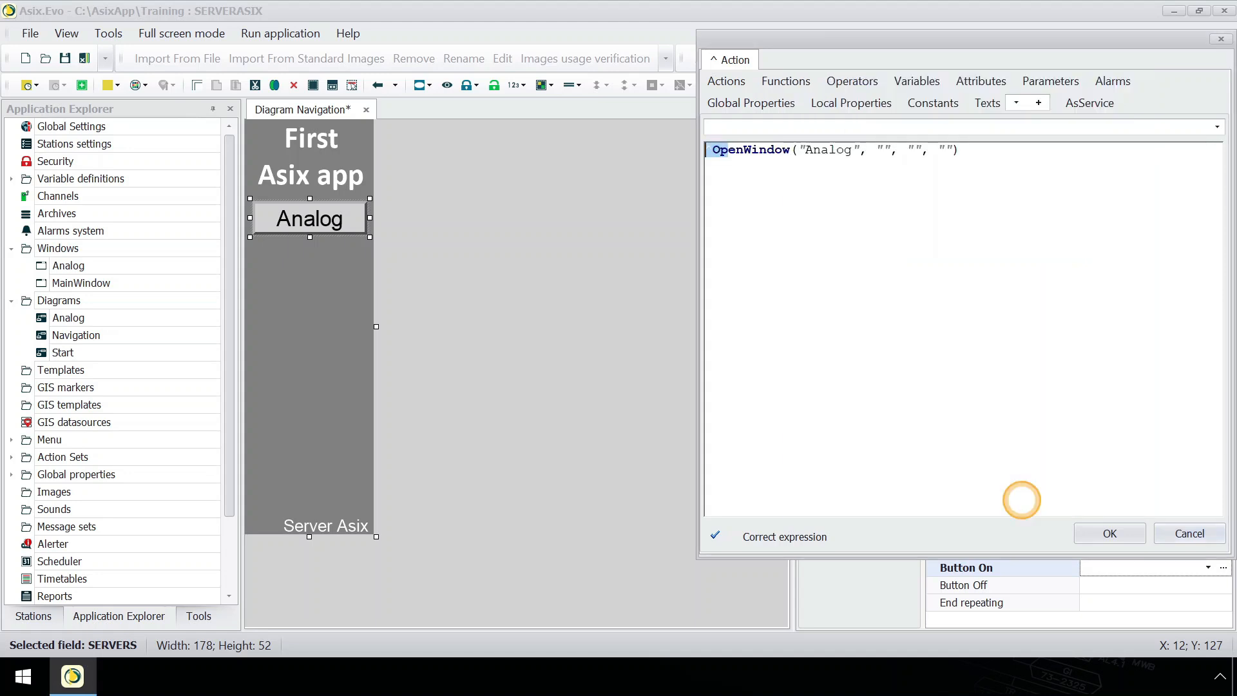
{"action": "left_click", "coordinate": [1104, 535]}
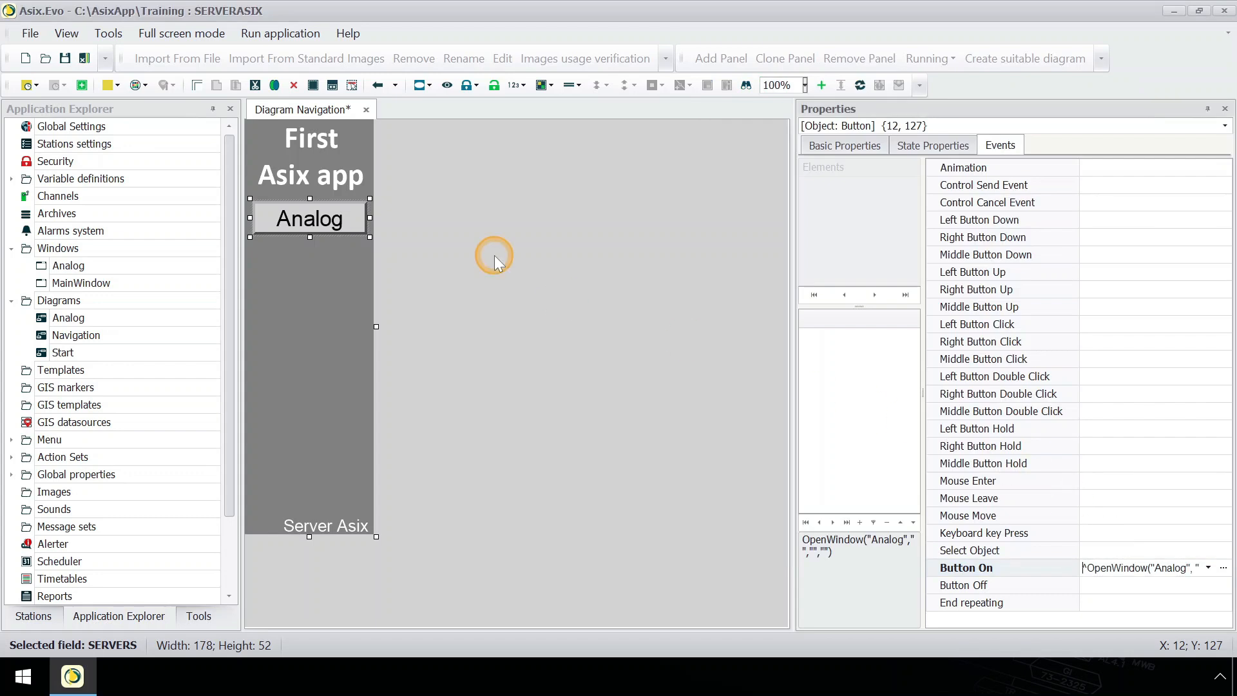
Run the application, test that the Analog button opens its window, and close both the window and the application.
{"action": "left_click", "coordinate": [290, 38]}
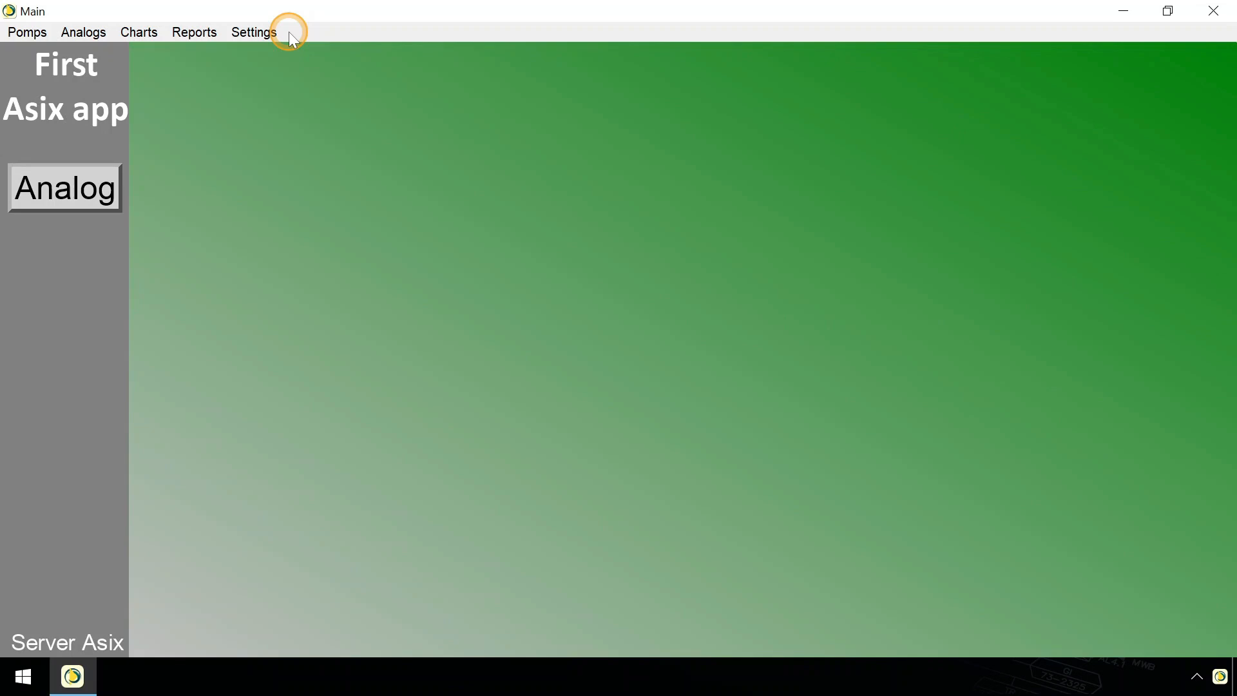
{"action": "left_click", "coordinate": [103, 192]}
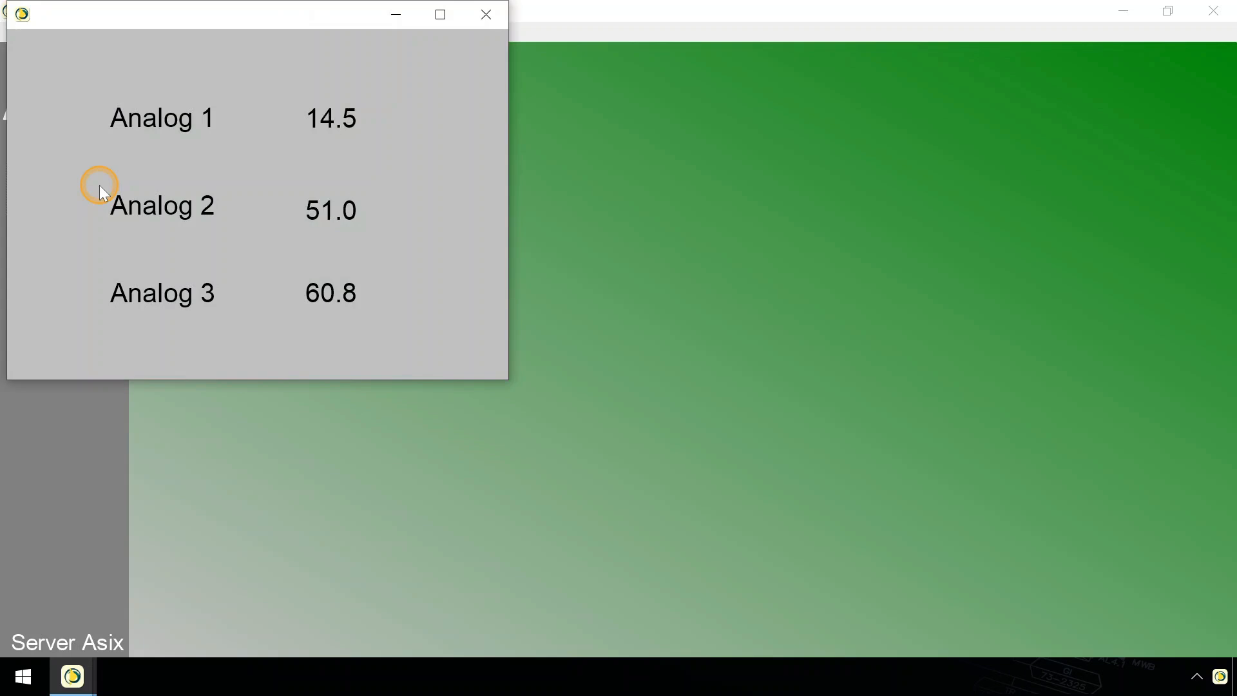
{"action": "left_click", "coordinate": [486, 15]}
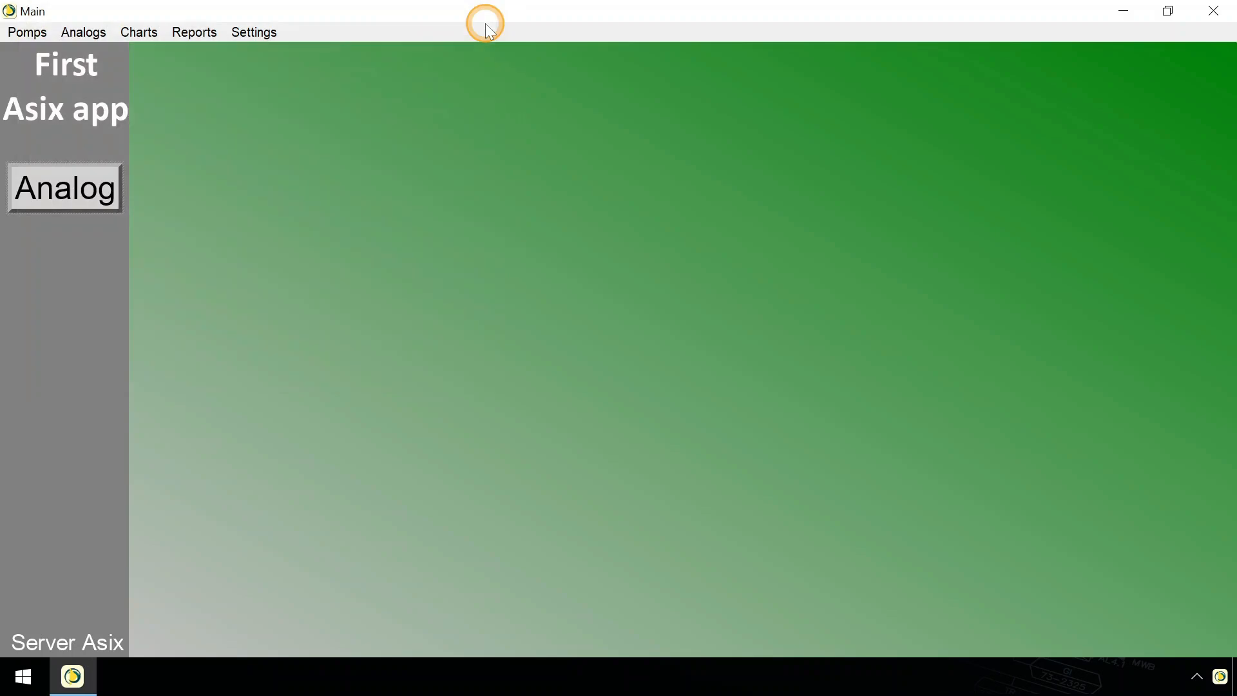
{"action": "left_click", "coordinate": [1213, 11]}
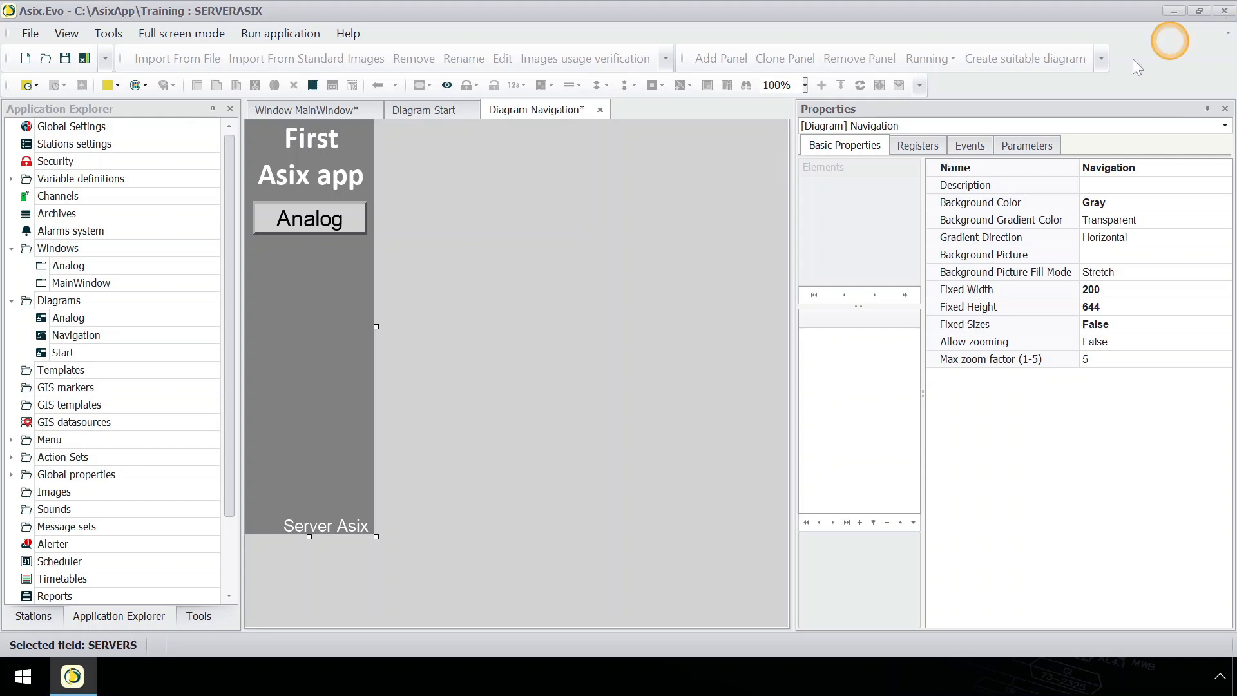
Draw a second button about 169 wide and 47 high below the Analog button and set its Off Text to "Default".
{"action": "right_click", "coordinate": [266, 257]}
{"action": "left_click", "coordinate": [276, 265]}
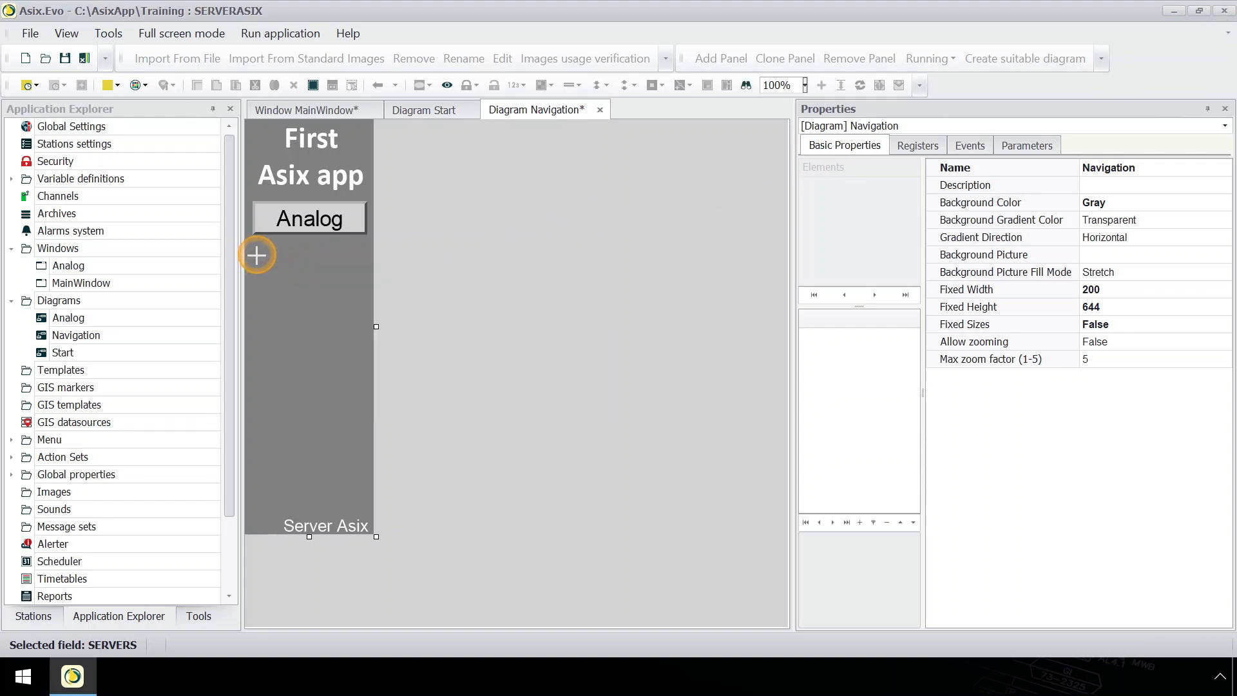
{"action": "left_click_drag", "start_coordinate": [255, 253], "coordinate": [365, 283]}
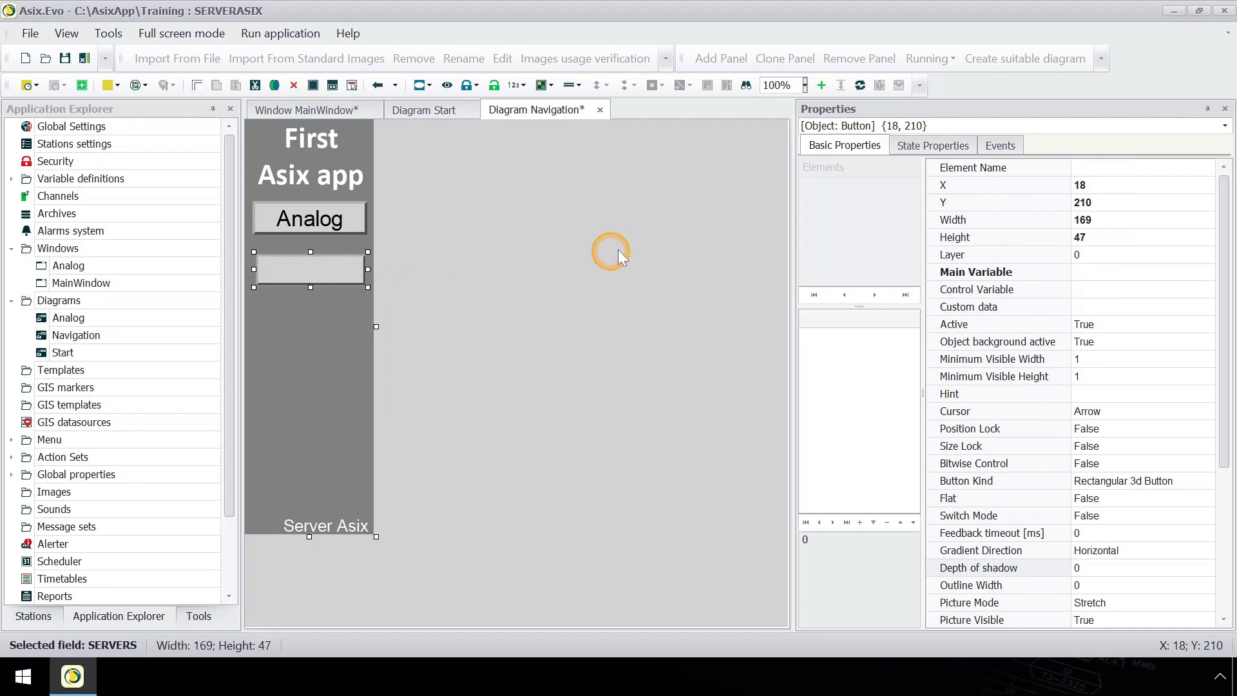
{"action": "left_click", "coordinate": [928, 146]}
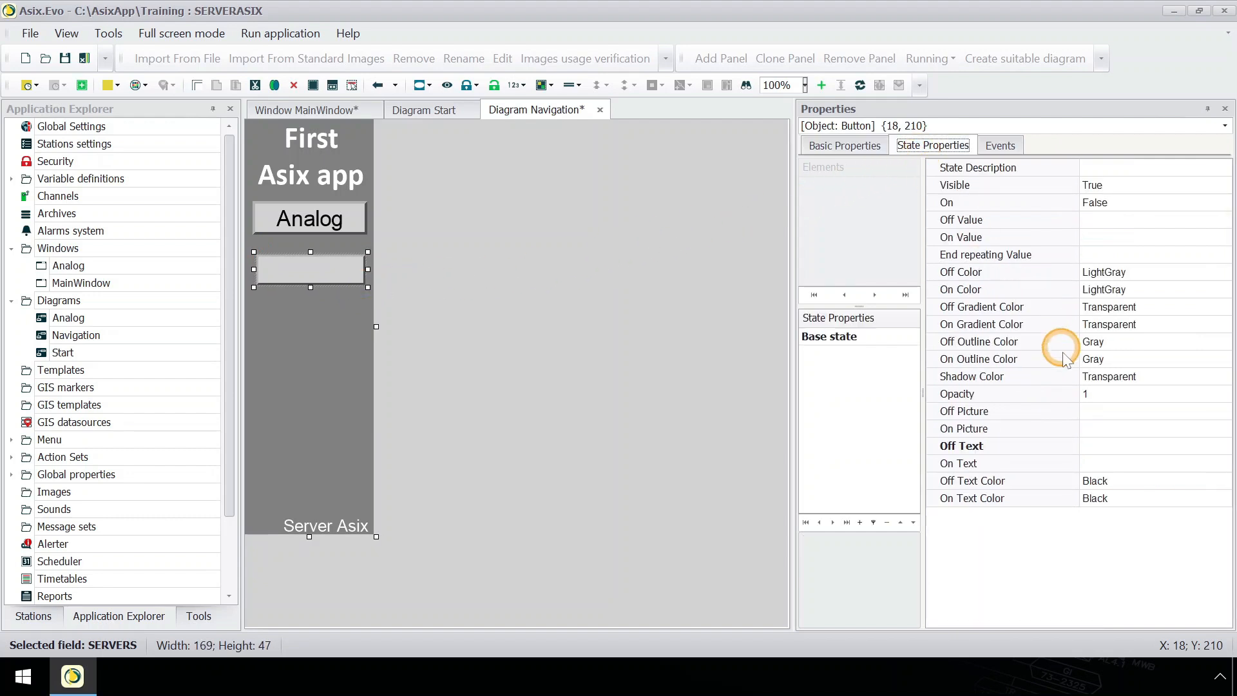
{"action": "left_click", "coordinate": [1096, 446]}
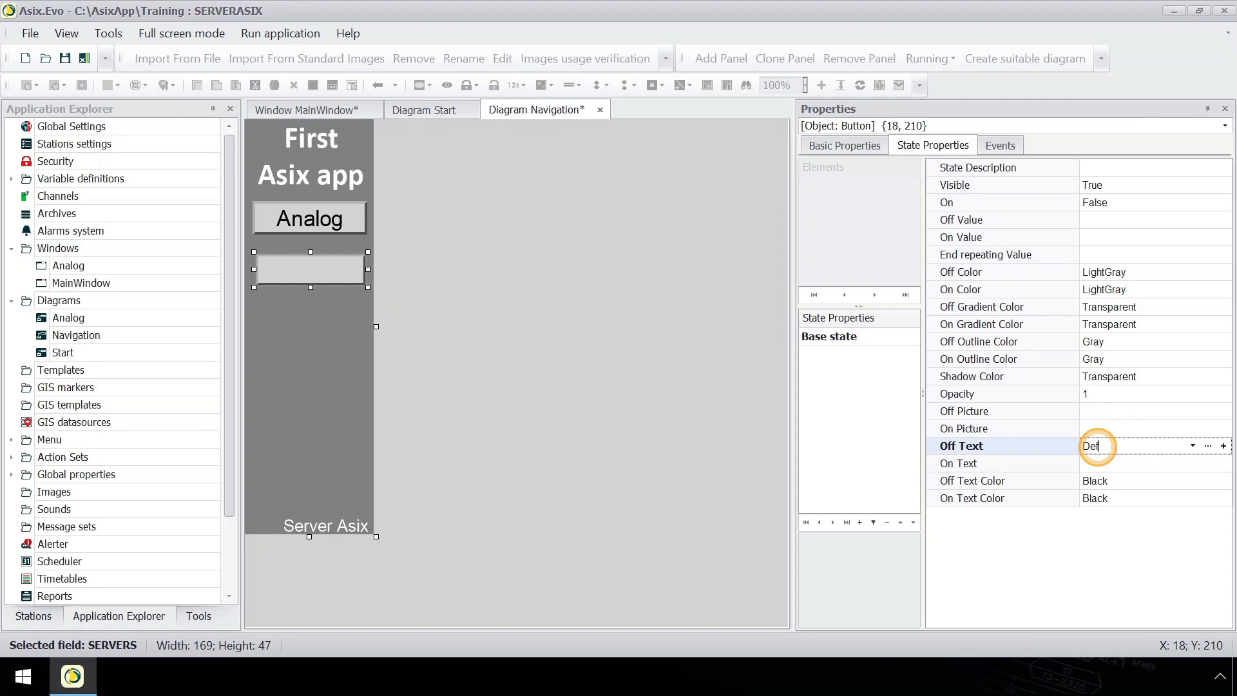
{"action": "type", "text": "Default"}
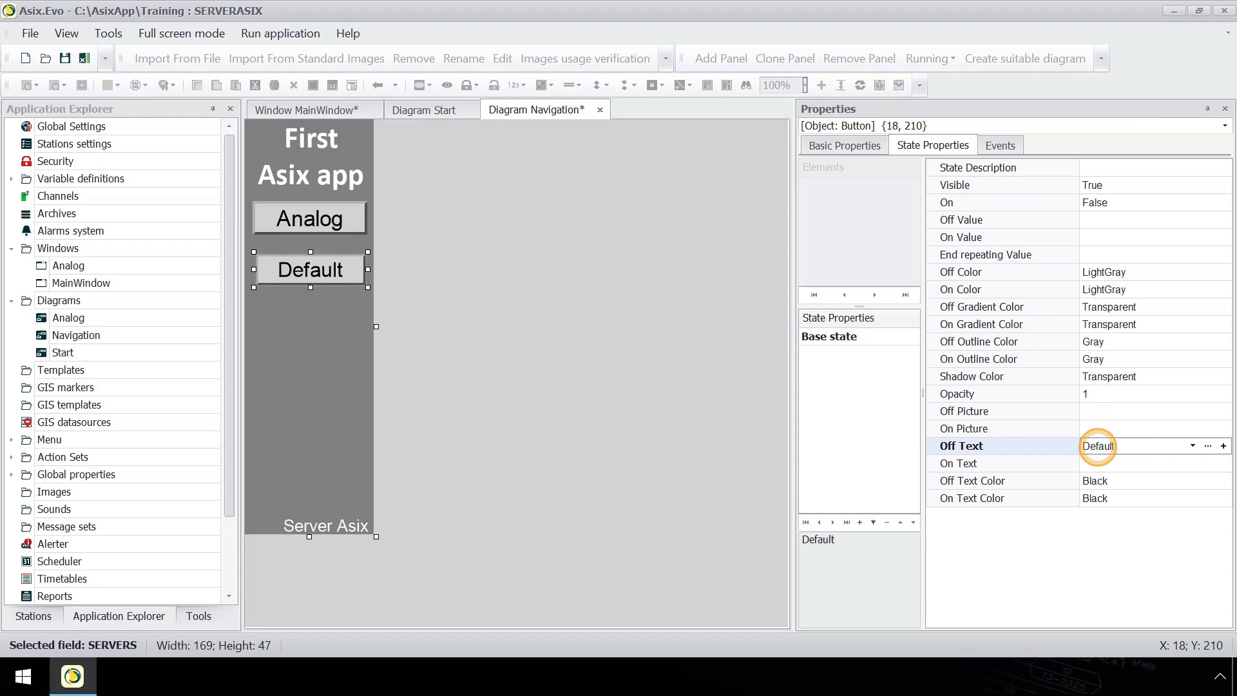
Begin an OpenWindow(wnd,pnl,dgr,par) action for the Default button's Button On event.
{"action": "left_click", "coordinate": [1000, 145]}
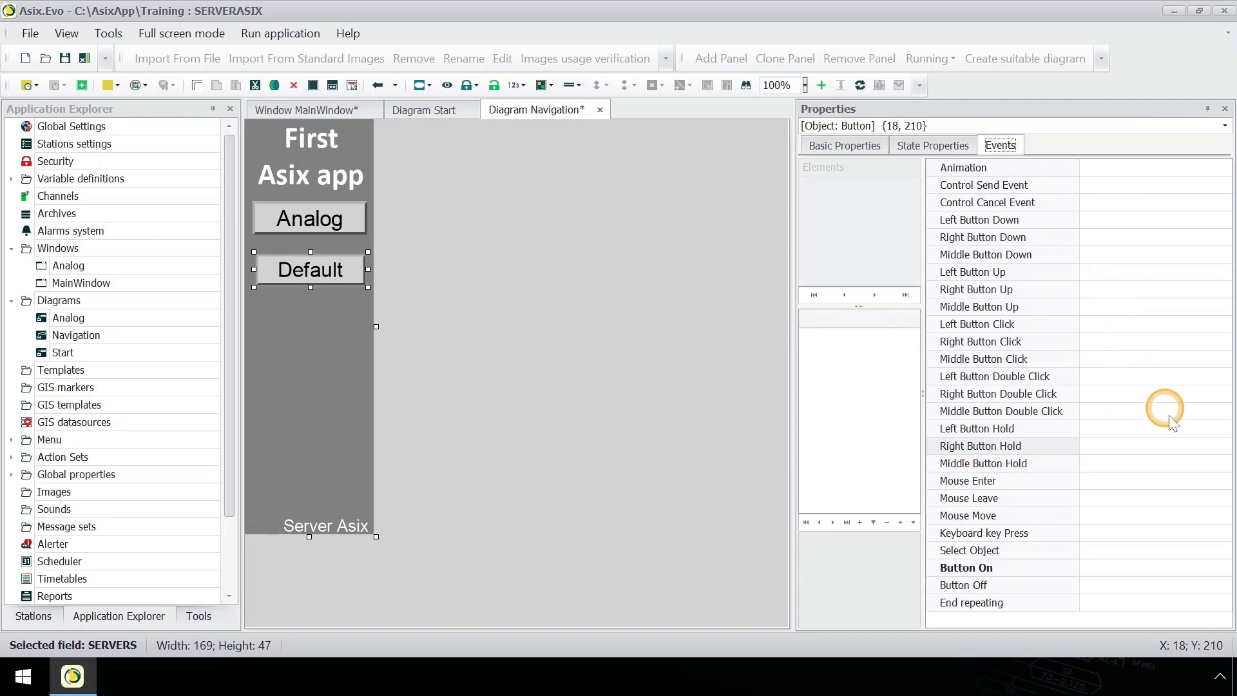
{"action": "left_click", "coordinate": [1223, 569]}
{"action": "left_click", "coordinate": [1223, 568]}
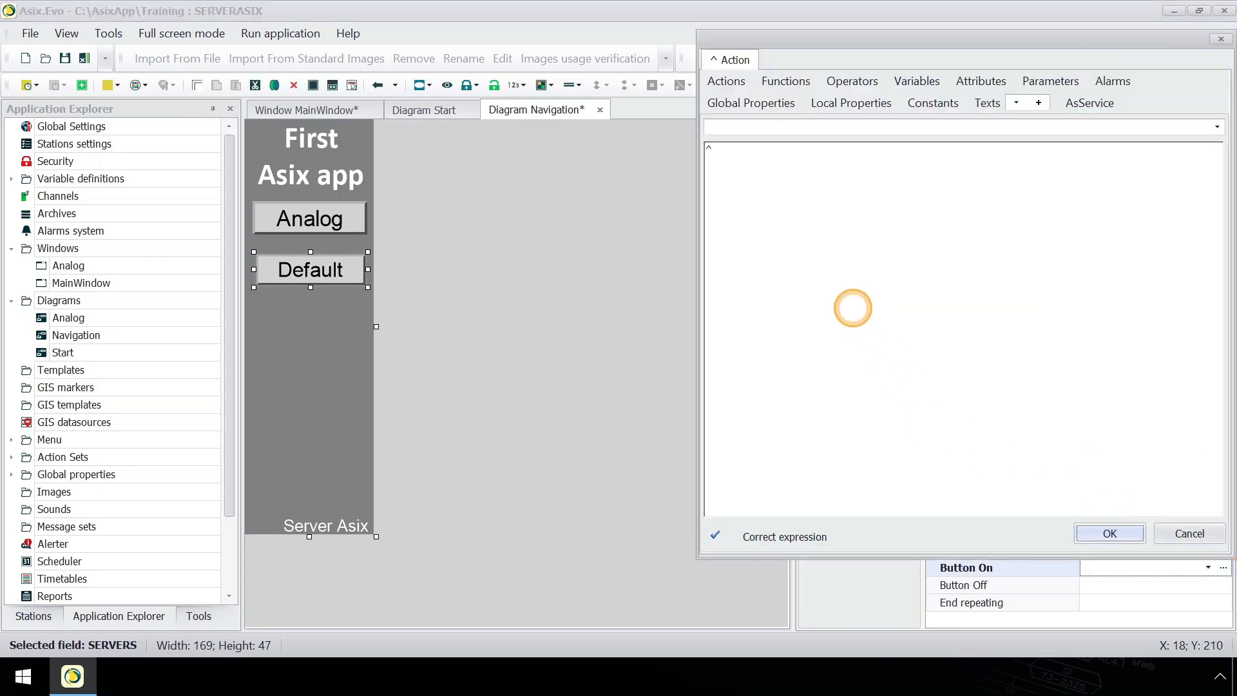
{"action": "left_click", "coordinate": [729, 82]}
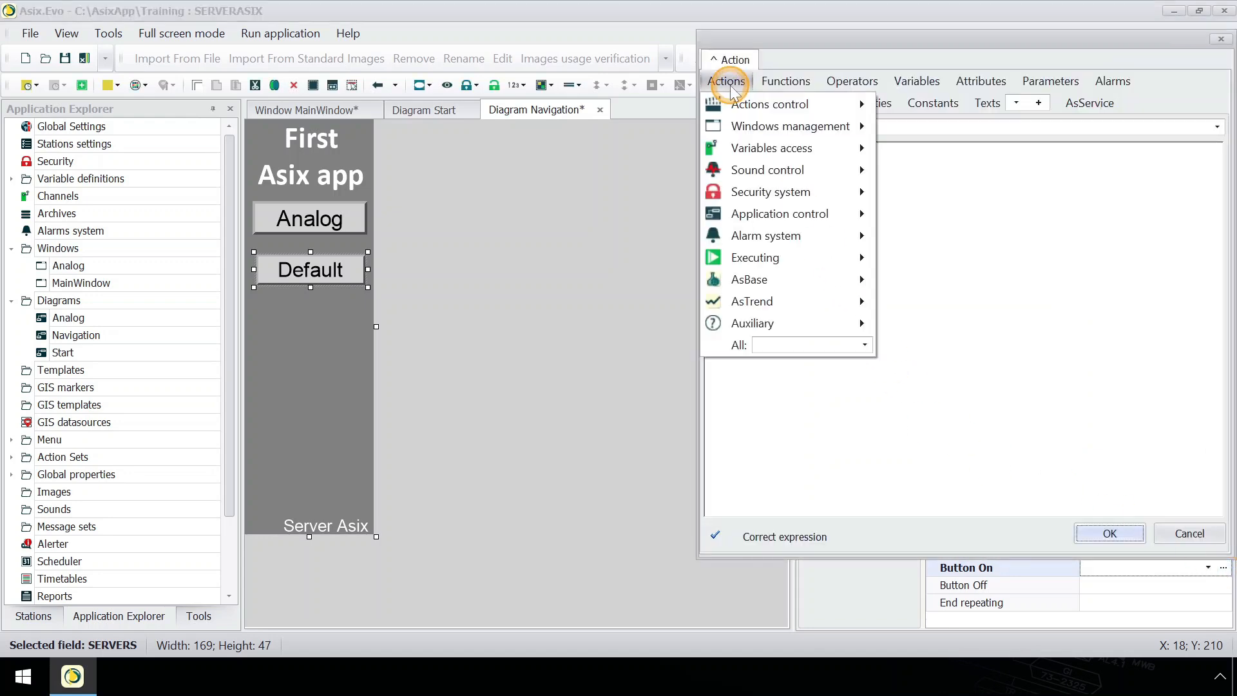
{"action": "mouse_move", "coordinate": [786, 126]}
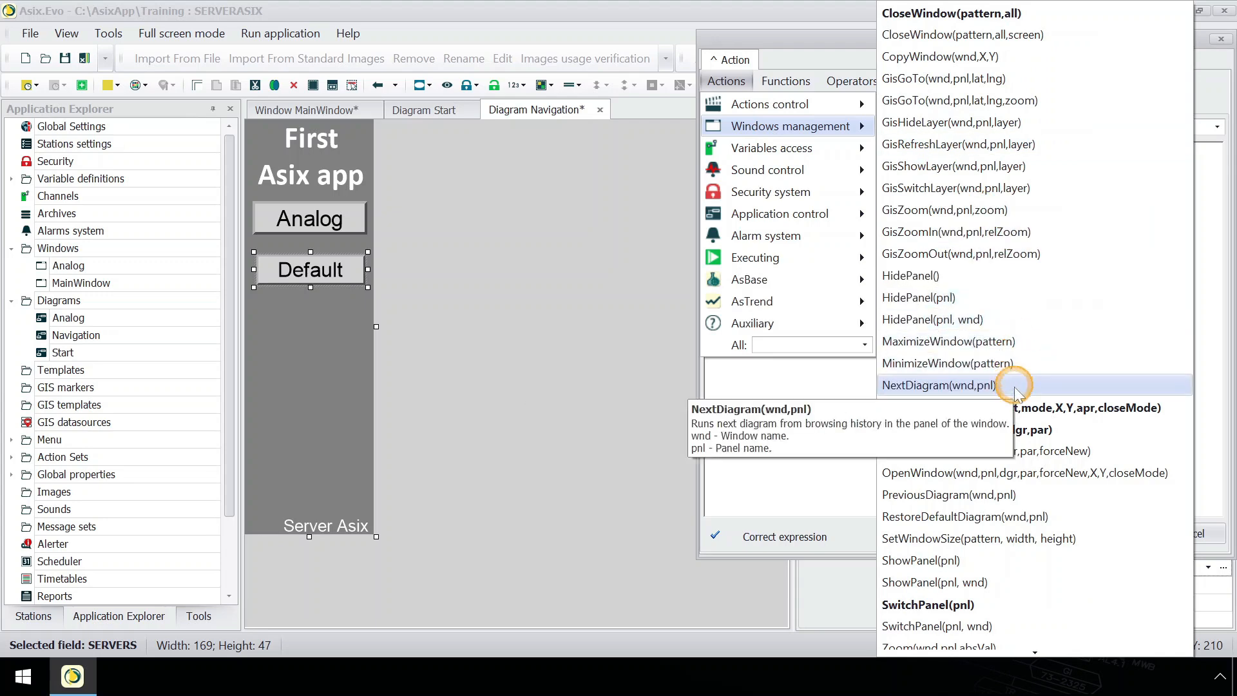
{"action": "left_click", "coordinate": [1034, 433]}
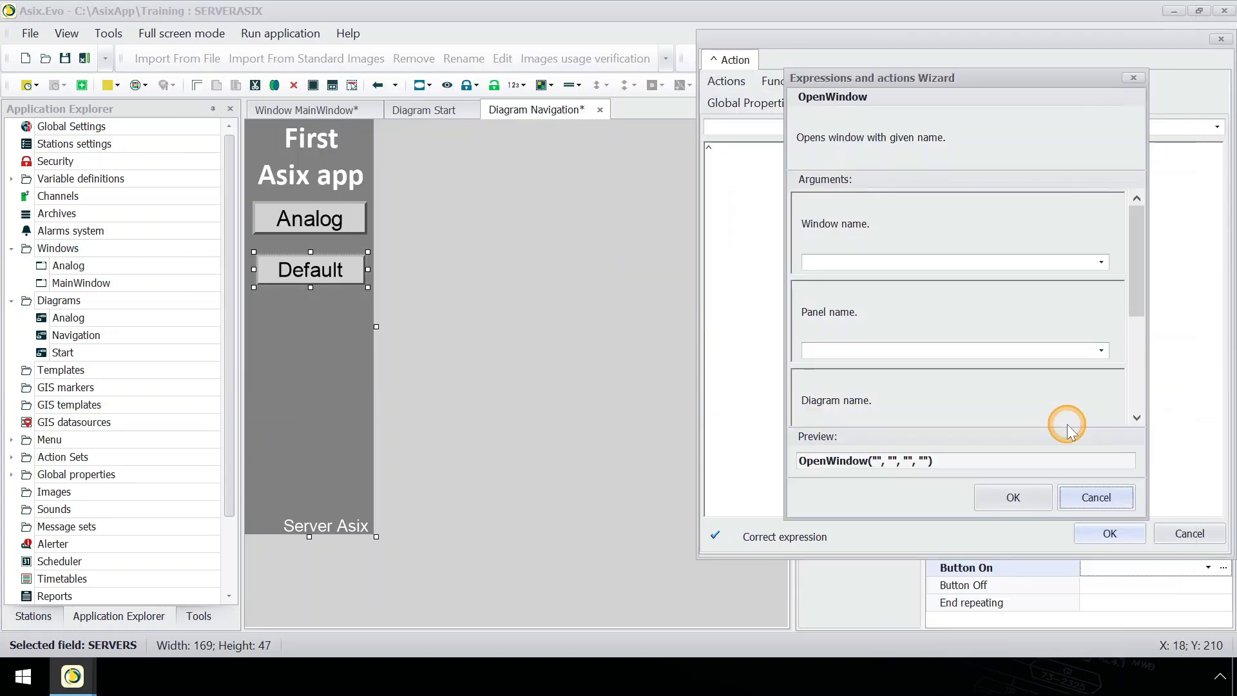
Set the OpenWindow action's window to MainWindow, panel to Main and diagram to Start, and apply it to the Default button.
{"action": "left_click", "coordinate": [1098, 262]}
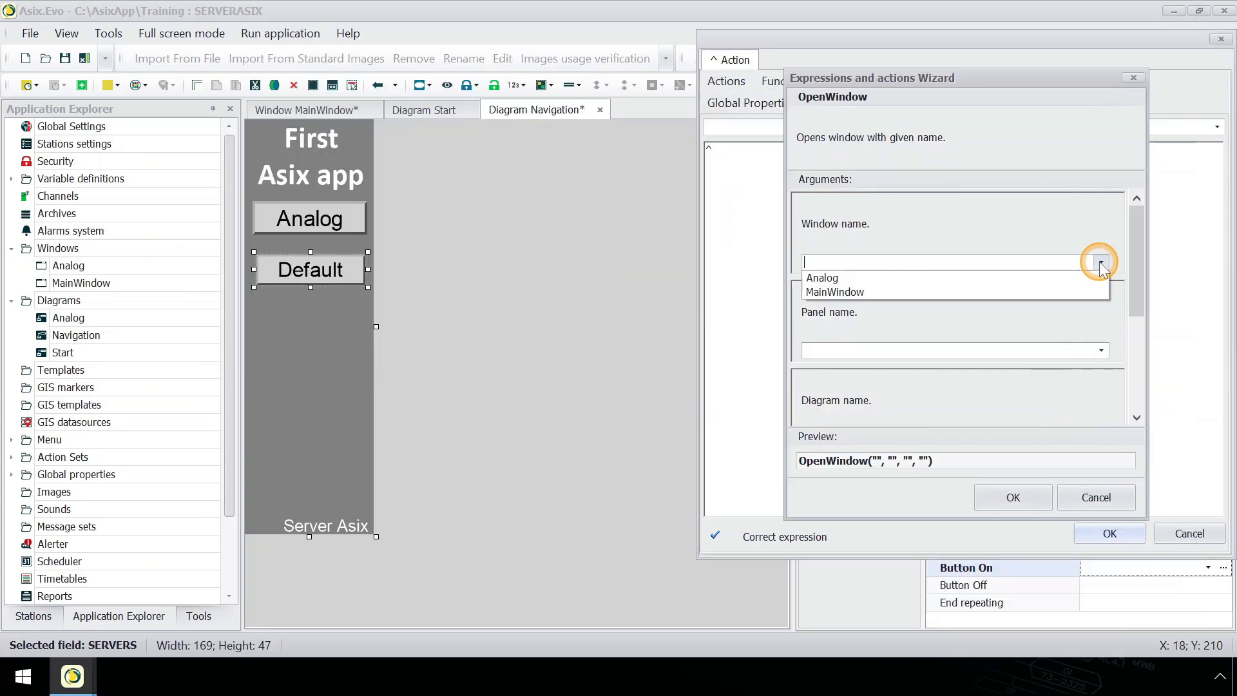
{"action": "left_click", "coordinate": [1049, 293]}
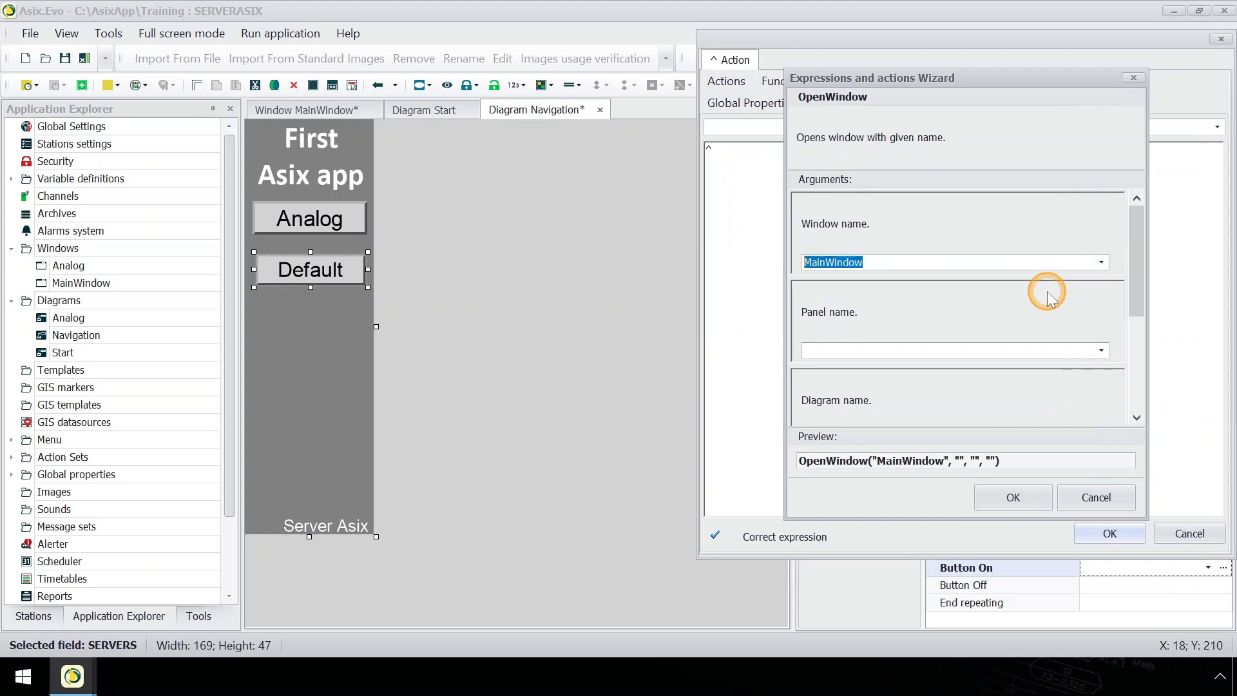
{"action": "left_click", "coordinate": [1097, 350]}
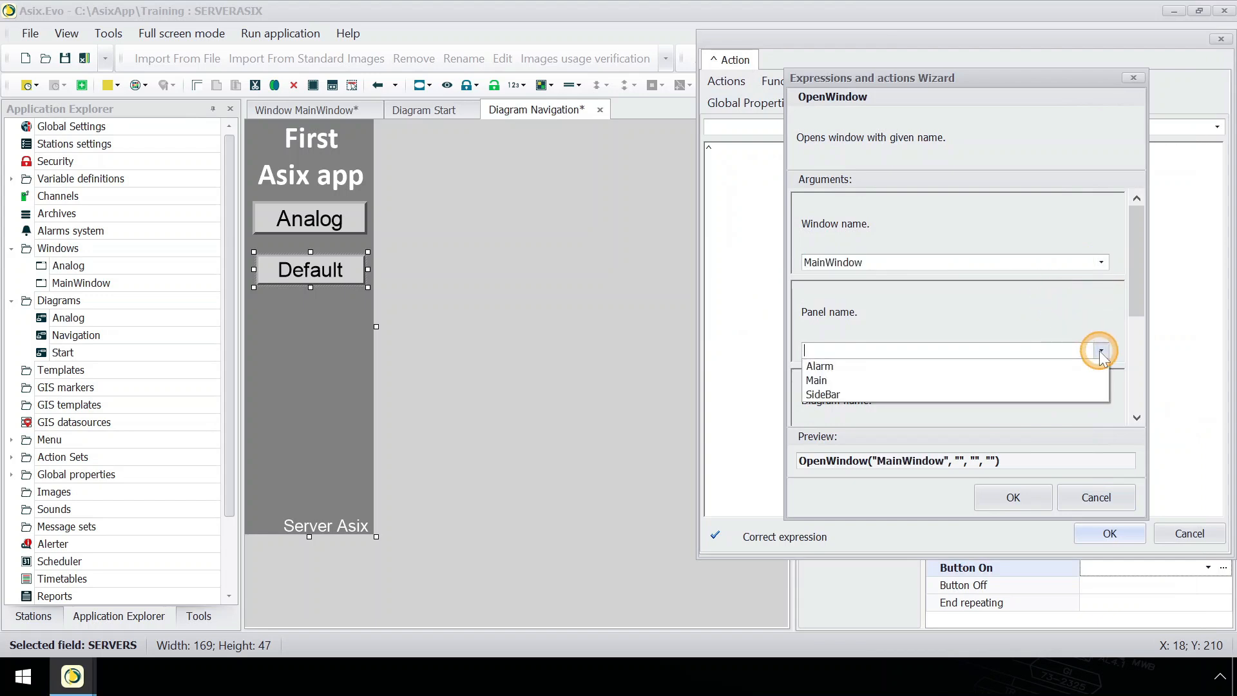
{"action": "left_click", "coordinate": [1060, 381]}
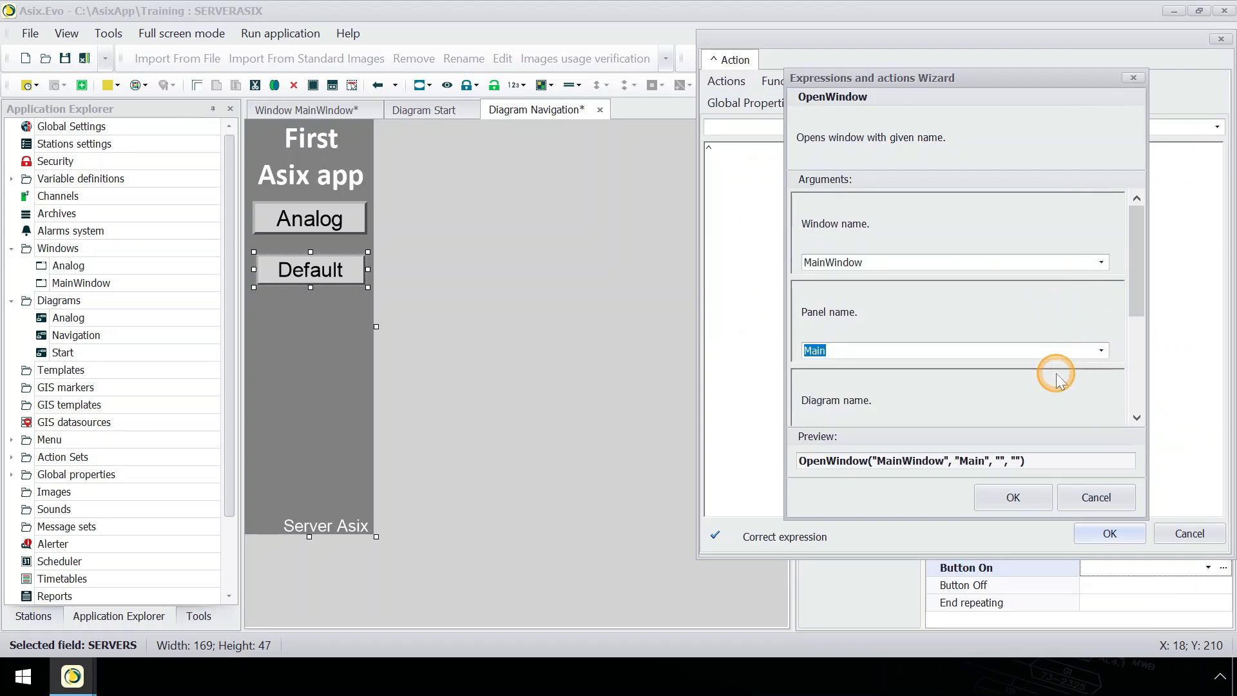
{"action": "left_click_drag", "start_coordinate": [1138, 296], "coordinate": [1139, 364]}
{"action": "left_click", "coordinate": [1105, 293]}
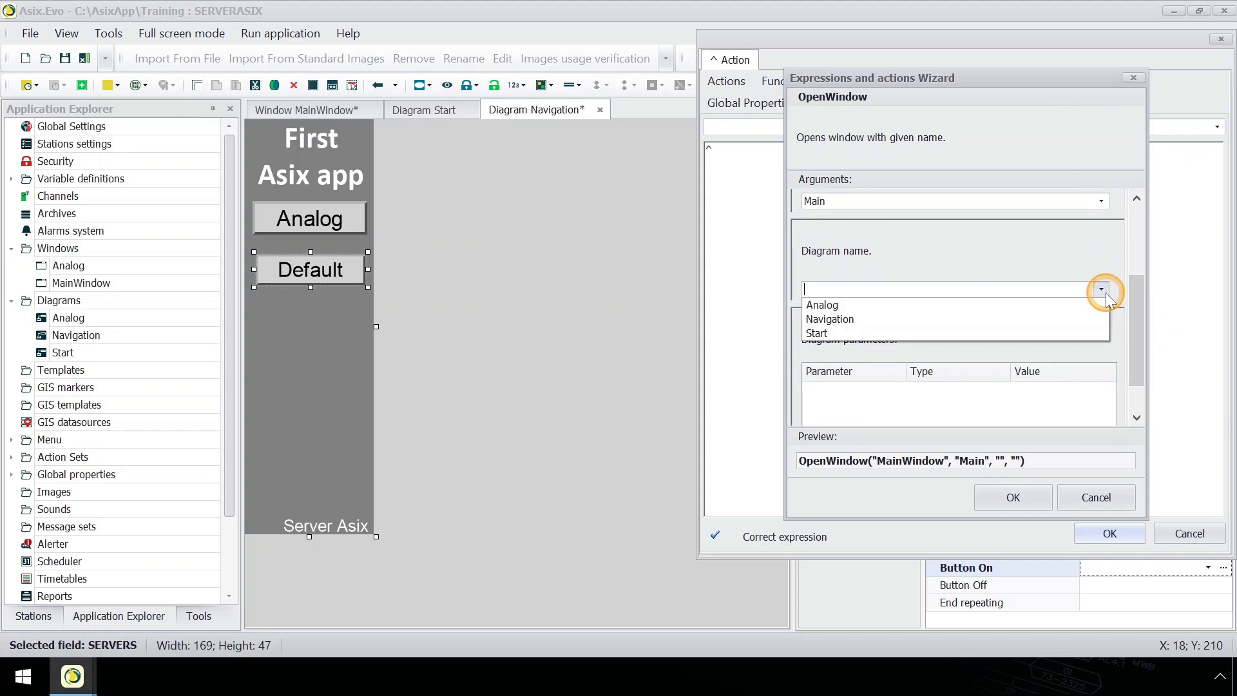
{"action": "left_click", "coordinate": [1026, 334]}
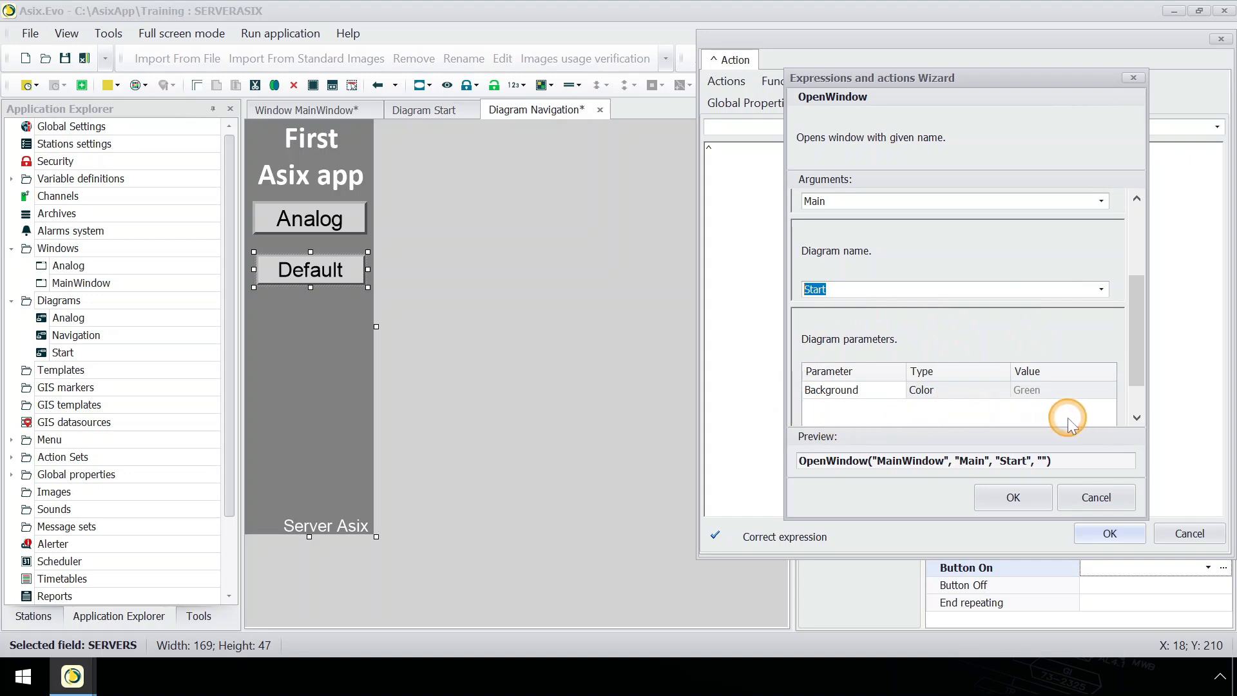
{"action": "left_click", "coordinate": [1026, 497]}
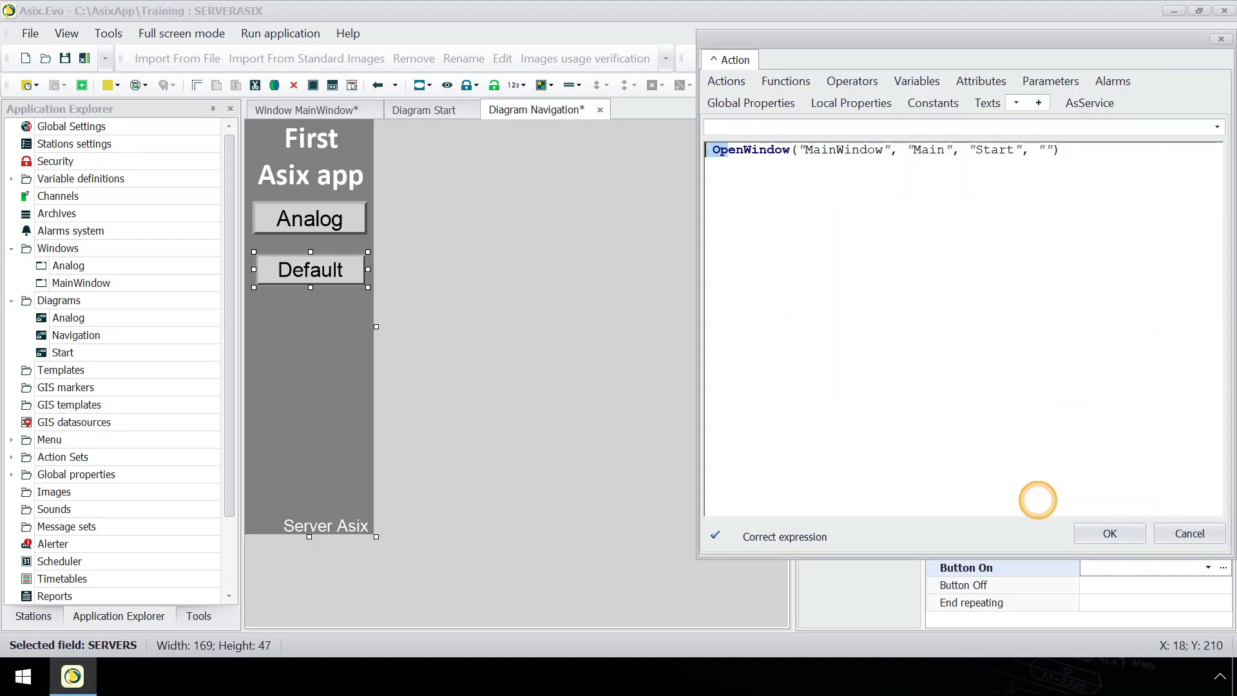
{"action": "left_click", "coordinate": [1097, 531]}
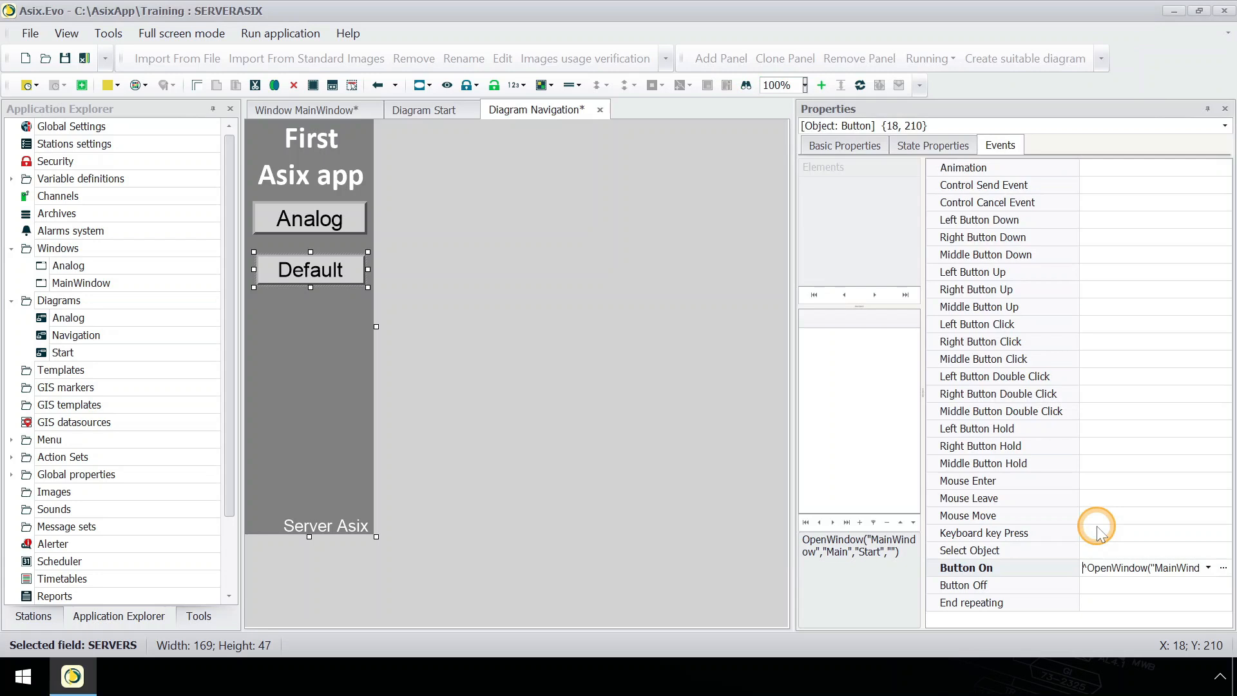
Draw a third button about 167 wide and 49 high below the Default button and set its Off Text to "Red".
{"action": "right_click", "coordinate": [299, 329]}
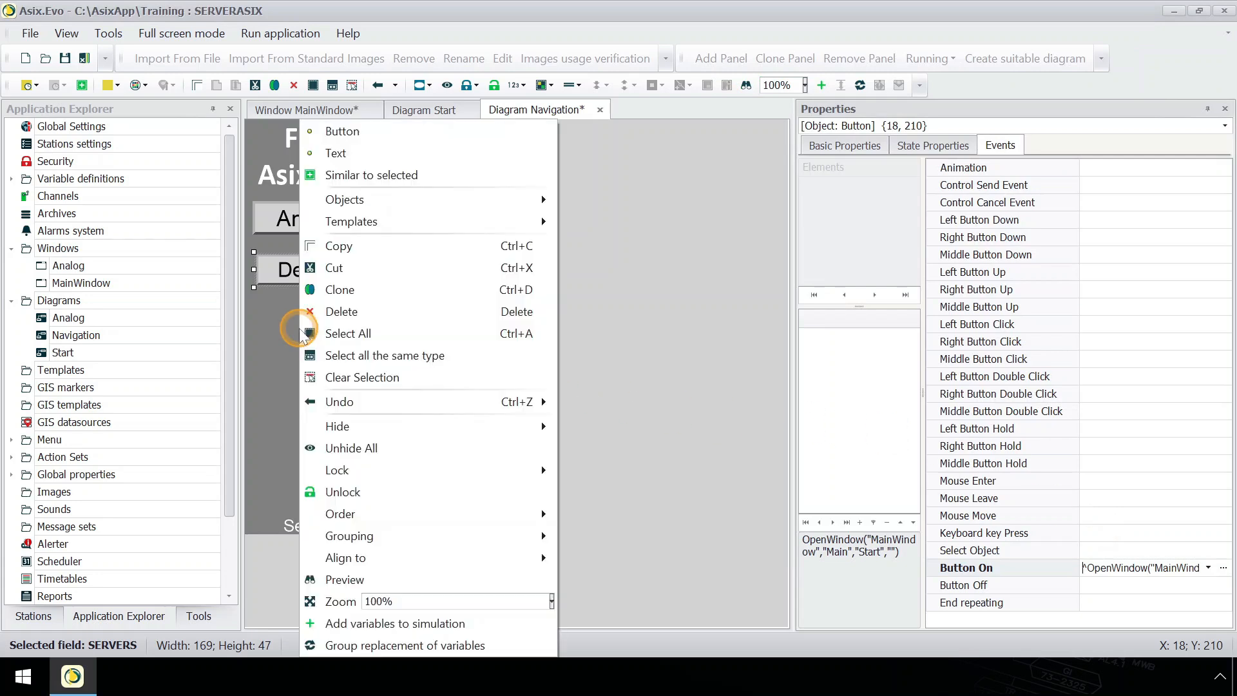
{"action": "left_click", "coordinate": [379, 130]}
{"action": "left_click_drag", "start_coordinate": [256, 294], "coordinate": [366, 328]}
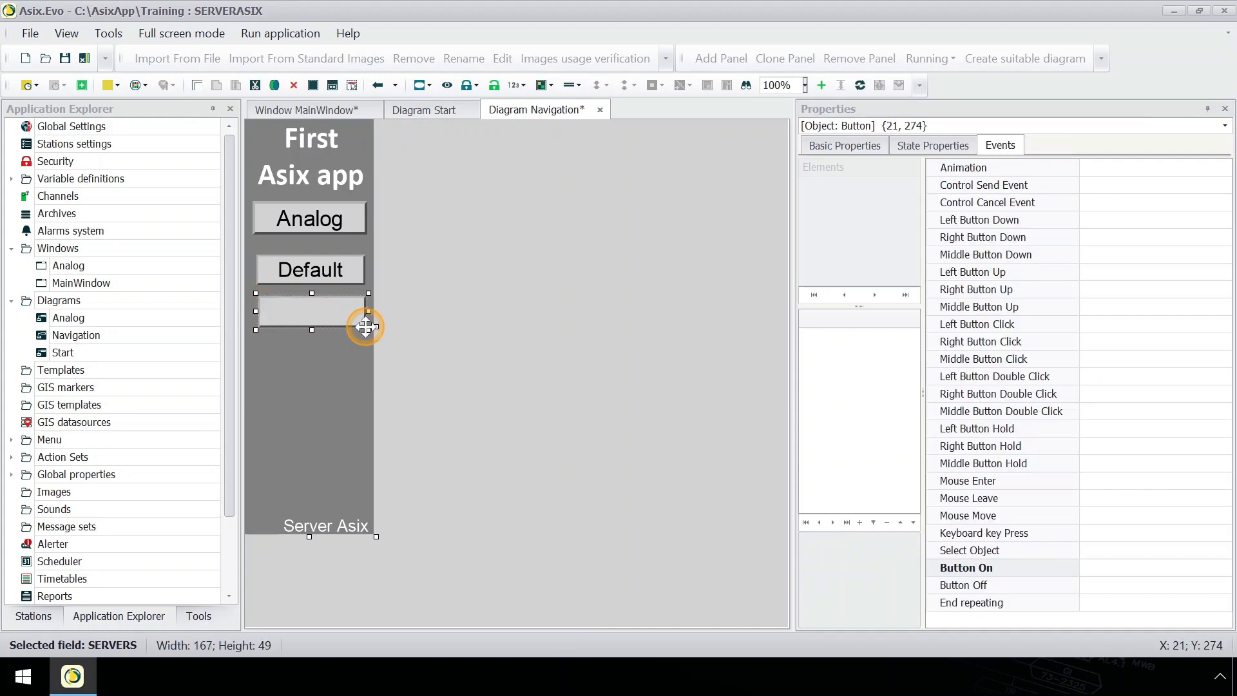
{"action": "left_click", "coordinate": [909, 151]}
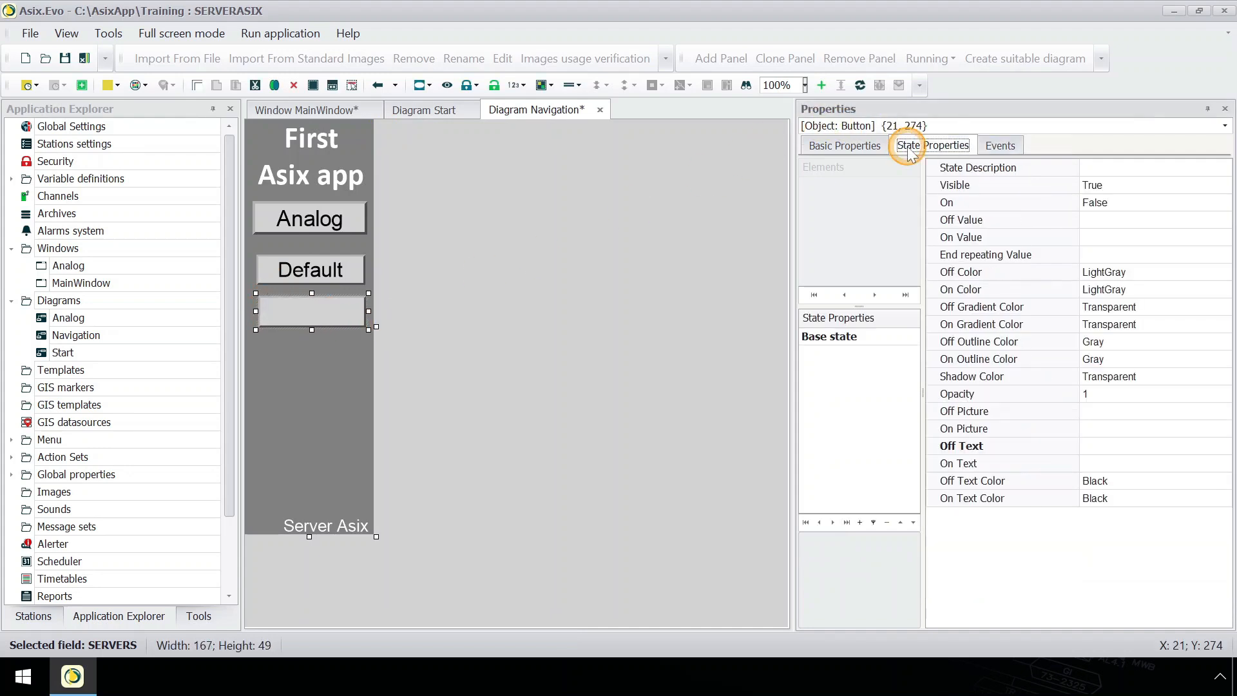
{"action": "left_click", "coordinate": [1113, 444]}
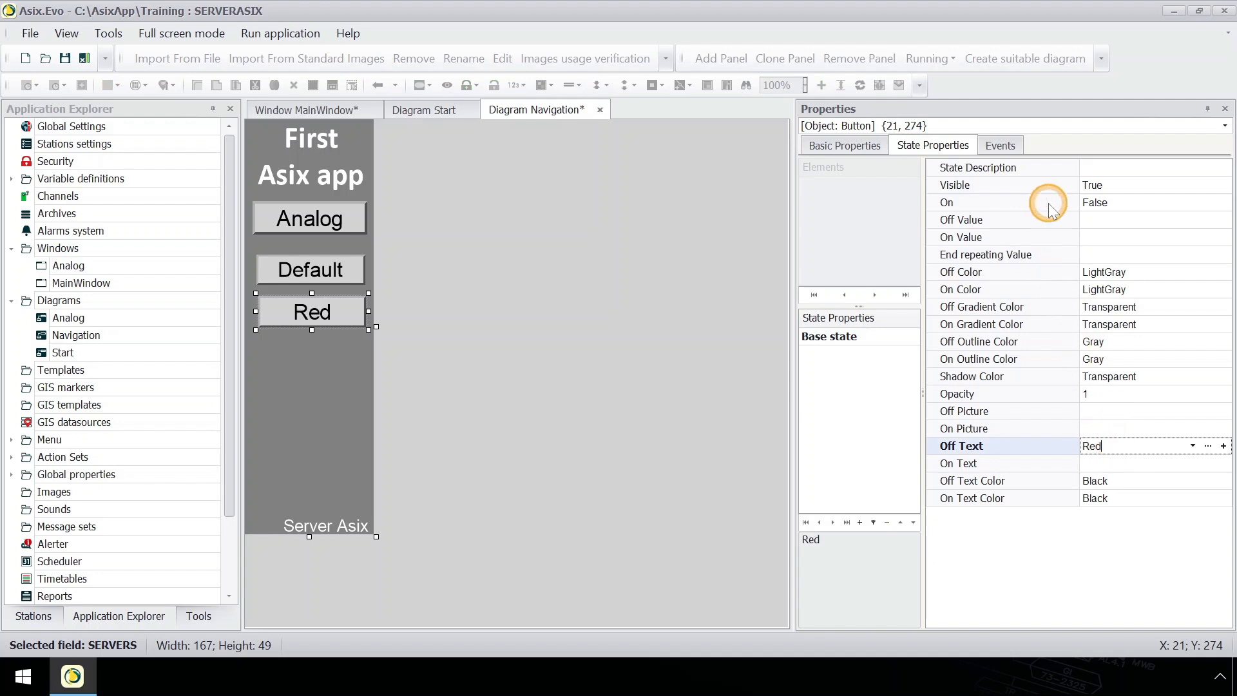
Begin an OpenWindow(wnd,pnl,dgr,par) action for the Red button's Button On event.
{"action": "left_click", "coordinate": [1009, 146]}
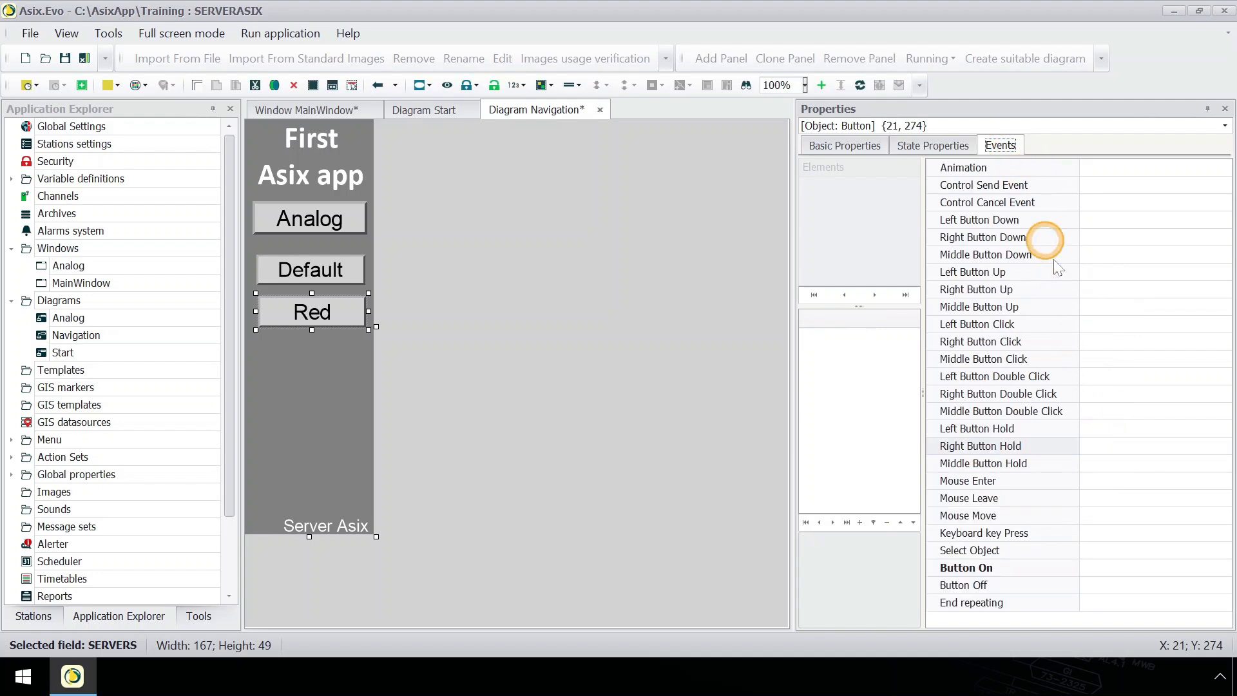
{"action": "left_click", "coordinate": [1186, 568]}
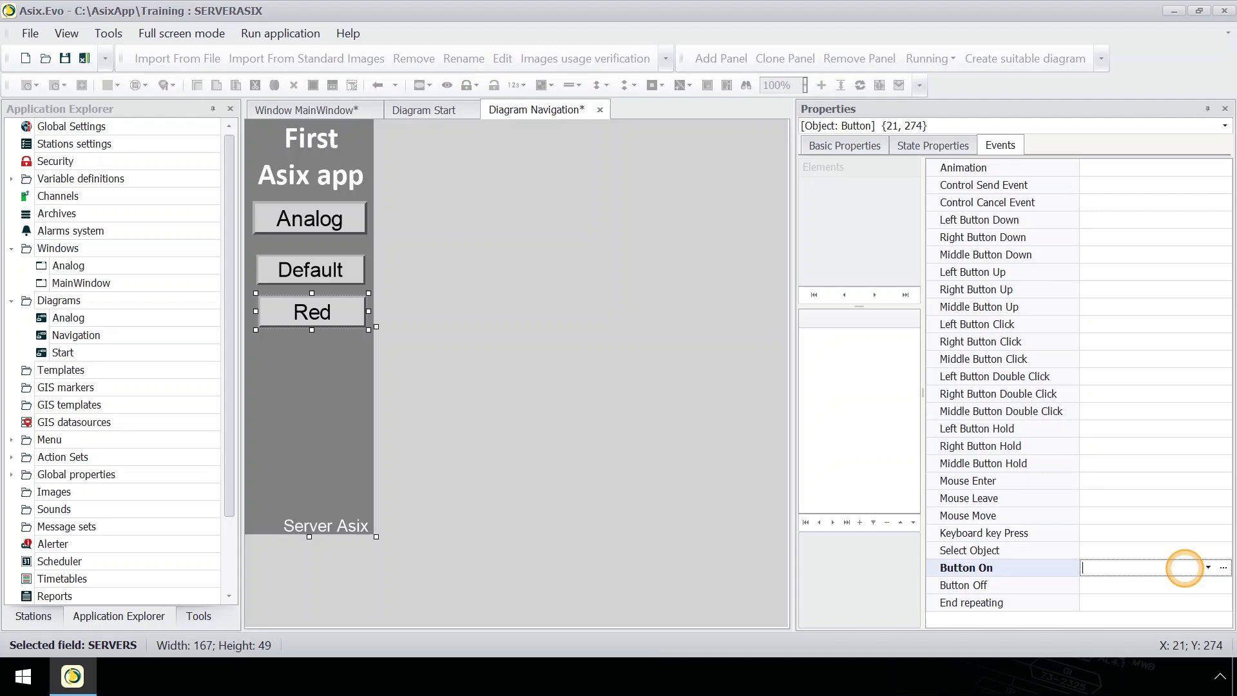
{"action": "left_click", "coordinate": [1224, 568]}
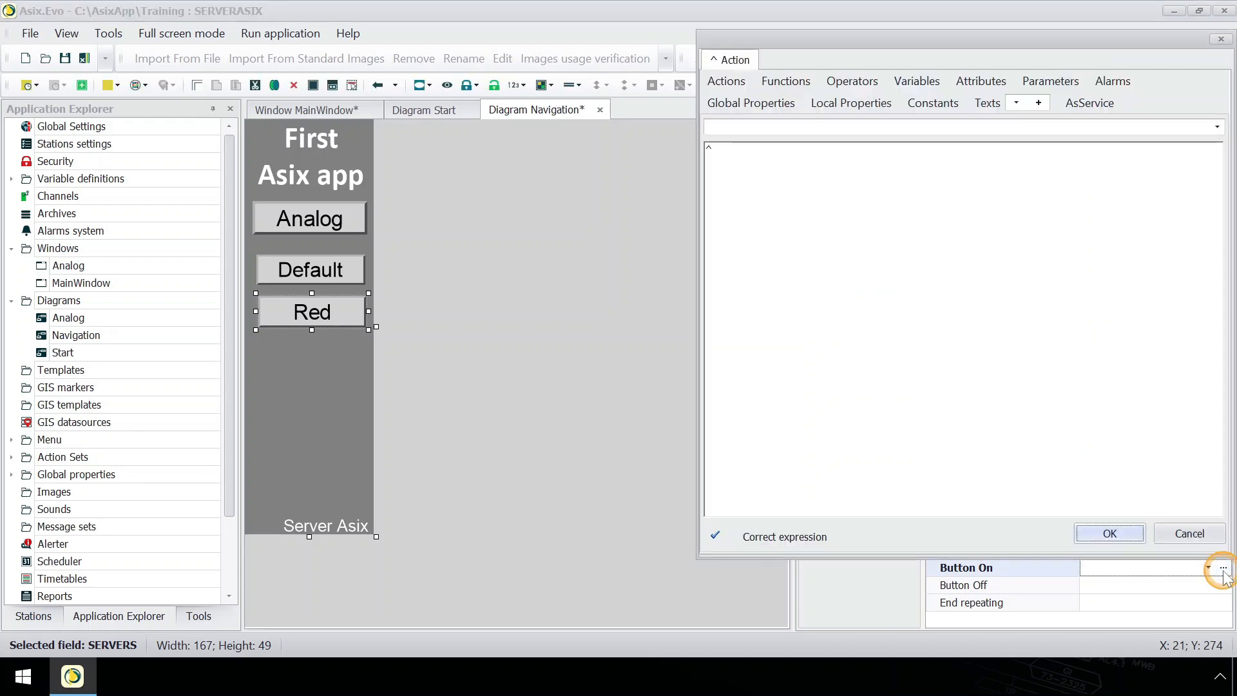
{"action": "left_click", "coordinate": [727, 81]}
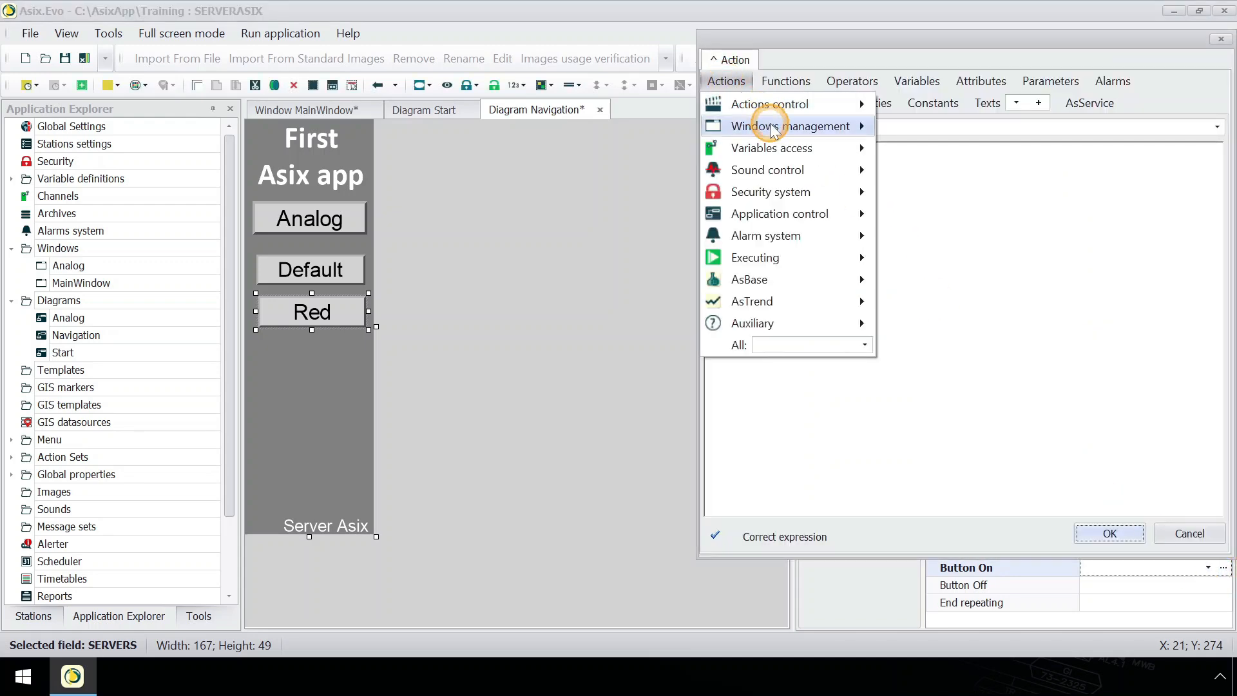
{"action": "mouse_move", "coordinate": [774, 129]}
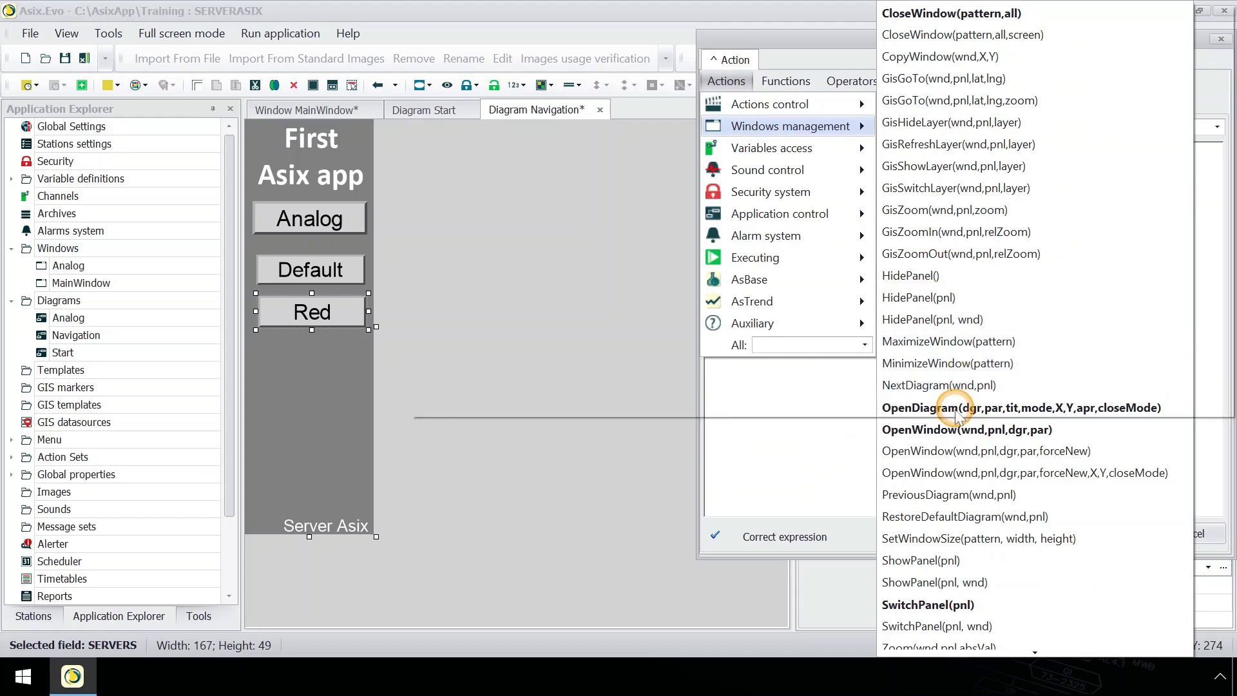
{"action": "left_click", "coordinate": [957, 430]}
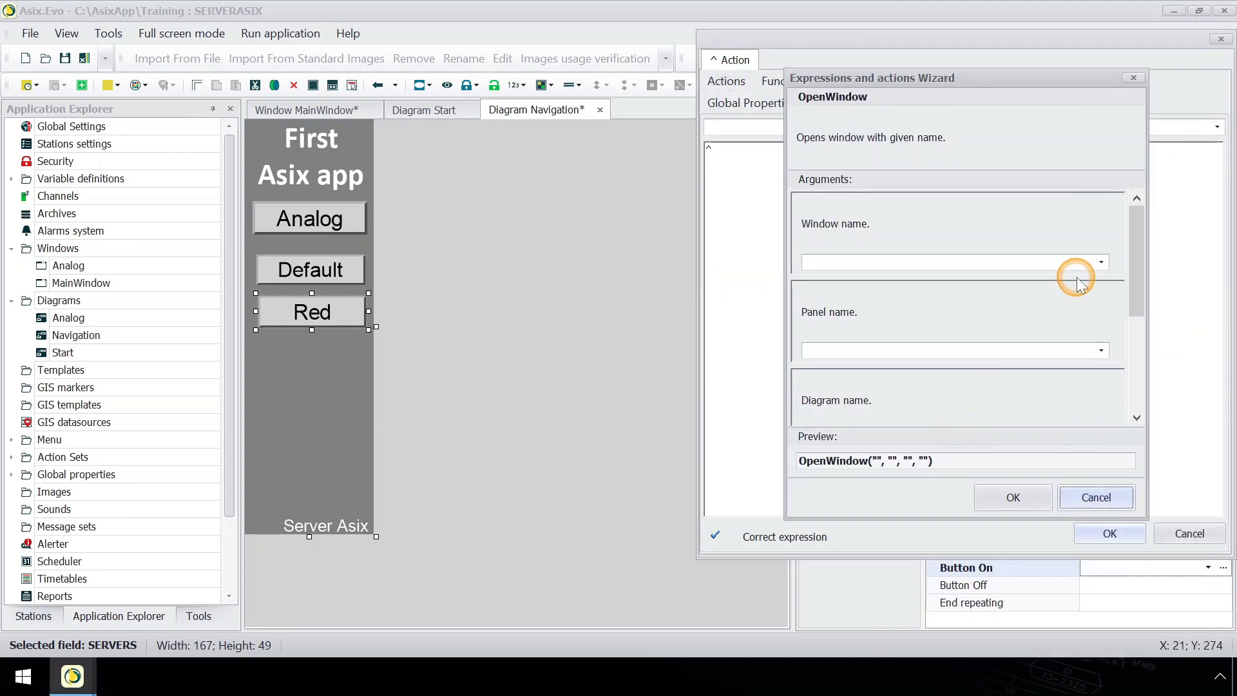
Set the Red button's OpenWindow action to window MainWindow, panel Main and diagram Start.
{"action": "left_click", "coordinate": [1100, 262]}
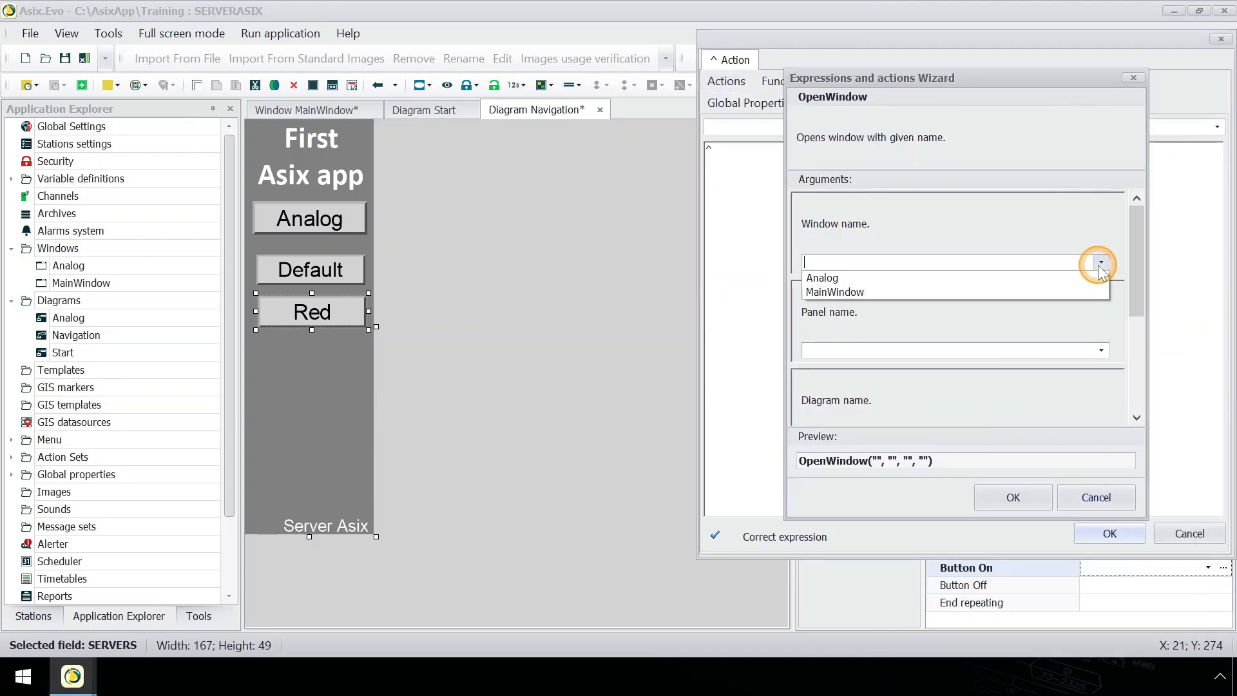
{"action": "left_click", "coordinate": [1075, 291]}
{"action": "left_click", "coordinate": [1101, 352]}
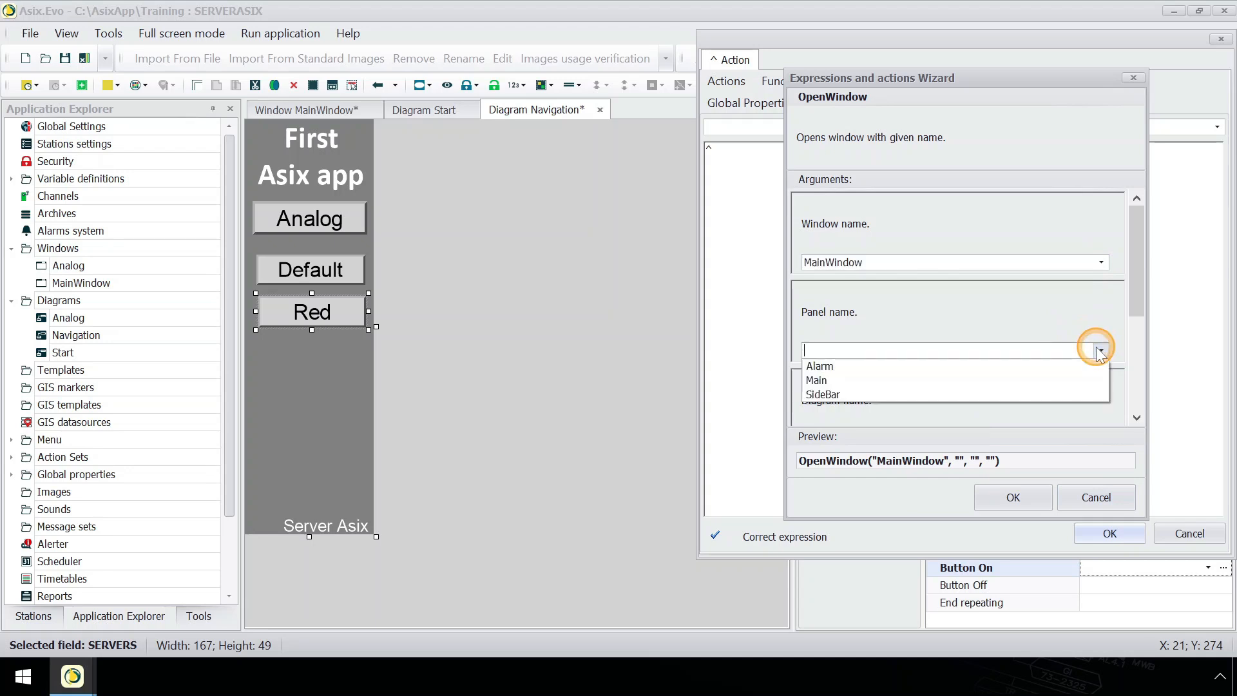
{"action": "left_click", "coordinate": [1045, 378]}
{"action": "scroll", "coordinate": [1044, 387], "scroll_direction": "down", "scroll_amount": 1}
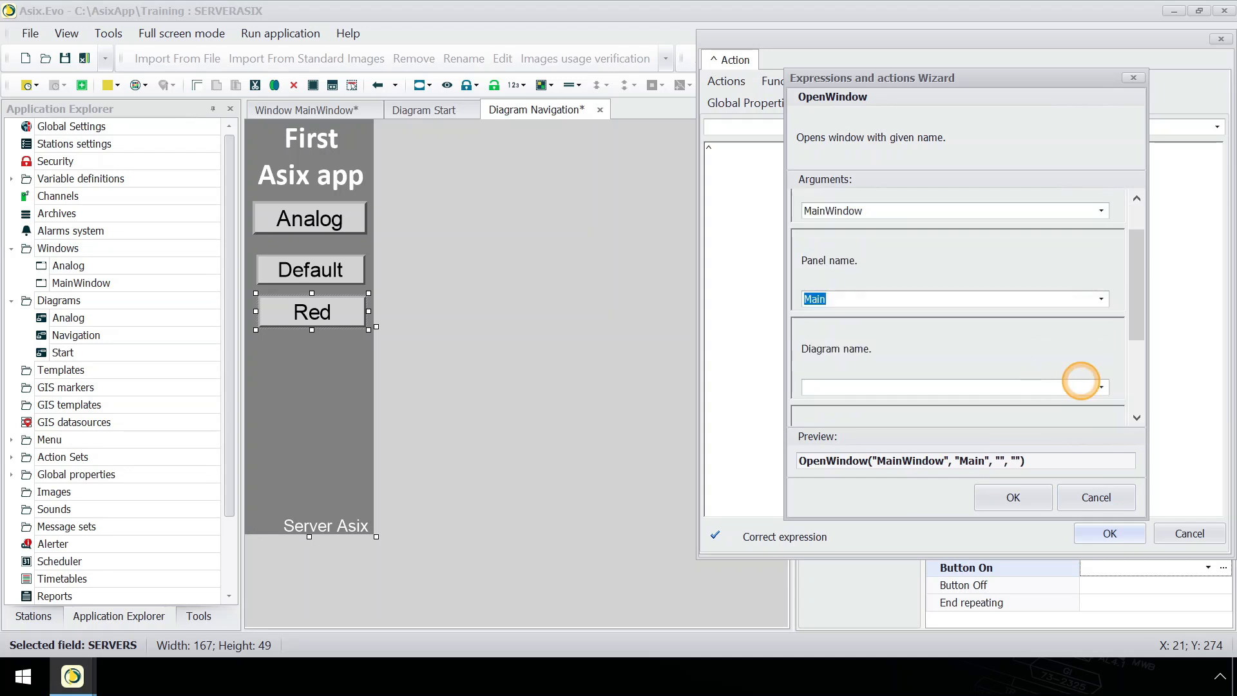
{"action": "left_click", "coordinate": [1099, 385]}
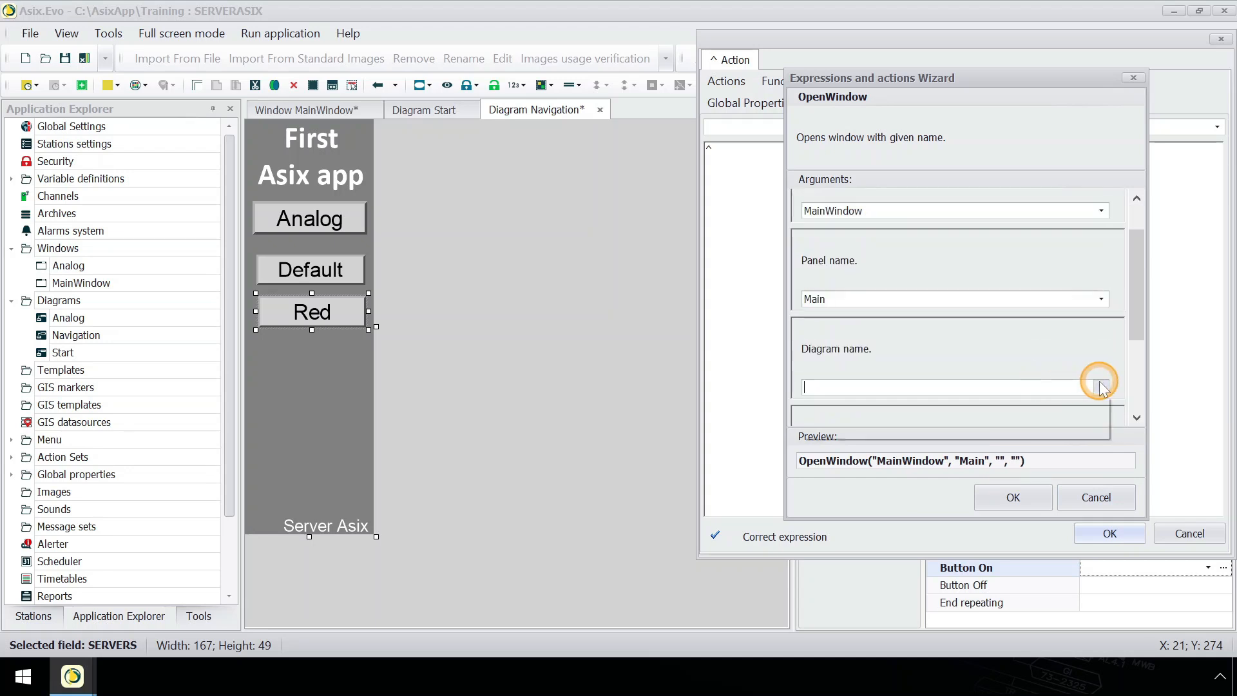
{"action": "left_click", "coordinate": [1032, 429]}
Set the Background diagram parameter to Red and apply the finished action to the Red button.
{"action": "left_click_drag", "start_coordinate": [1139, 322], "coordinate": [1135, 401]}
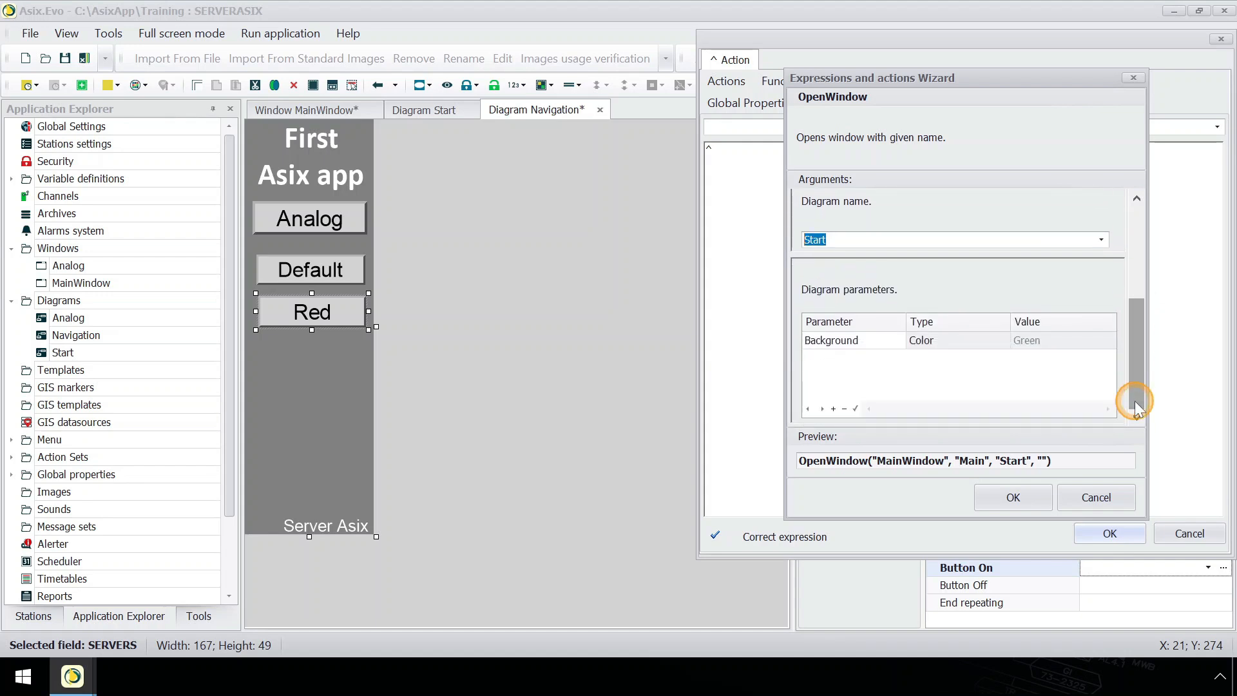
{"action": "left_click", "coordinate": [1059, 339]}
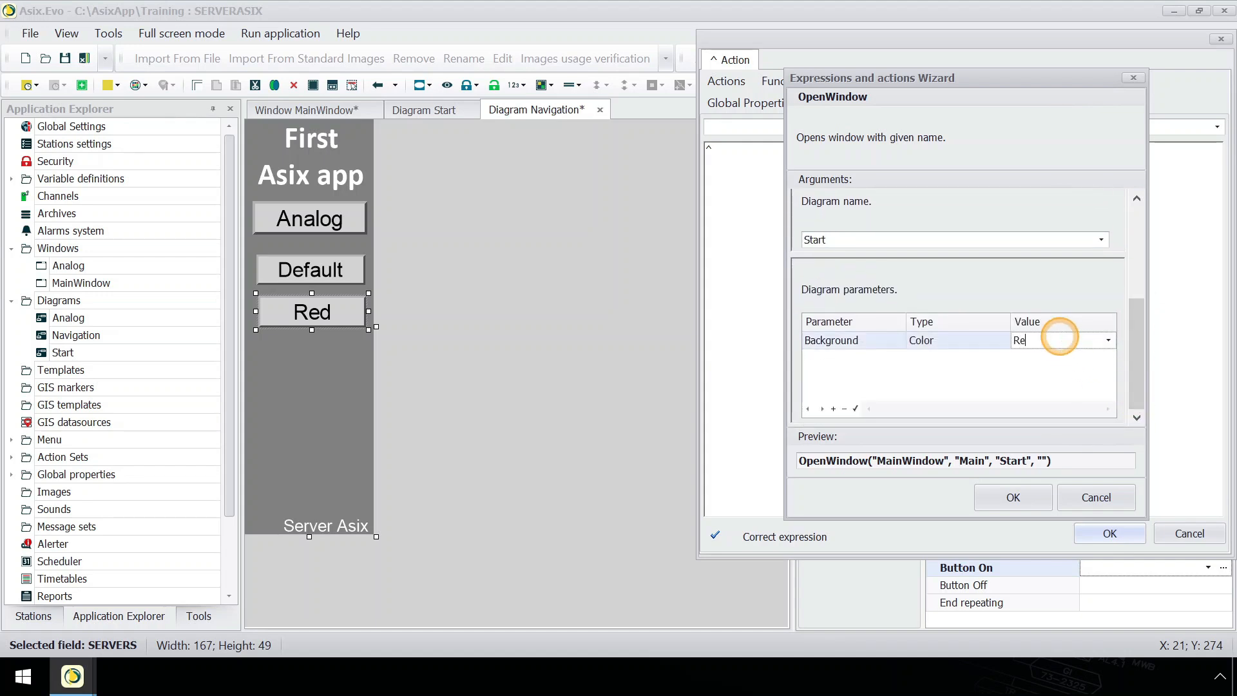
{"action": "type", "text": "Red"}
{"action": "left_click", "coordinate": [1045, 379]}
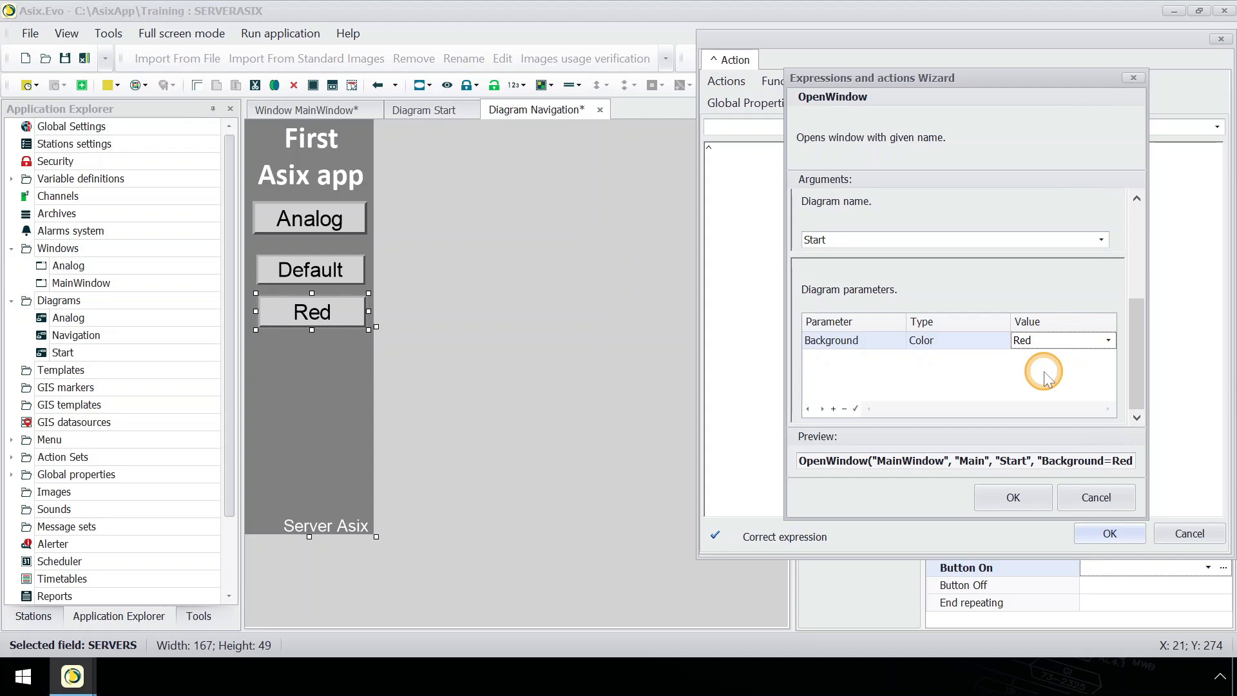
{"action": "left_click", "coordinate": [1026, 496]}
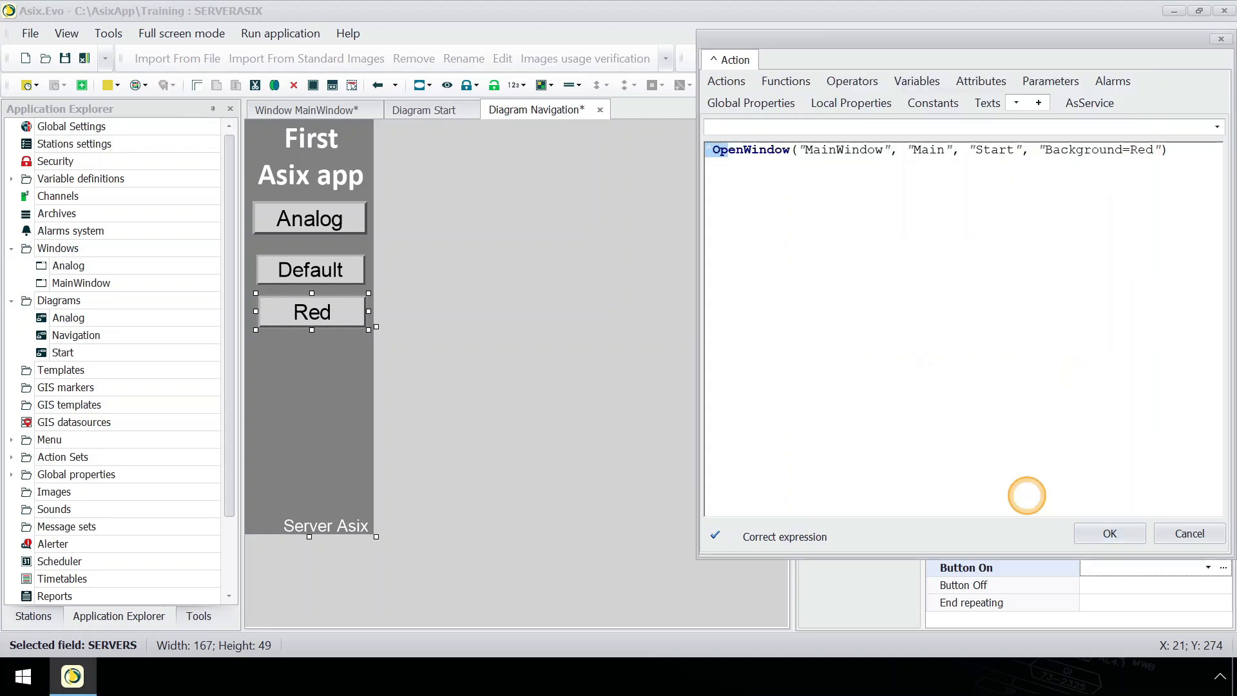
{"action": "left_click", "coordinate": [1097, 527]}
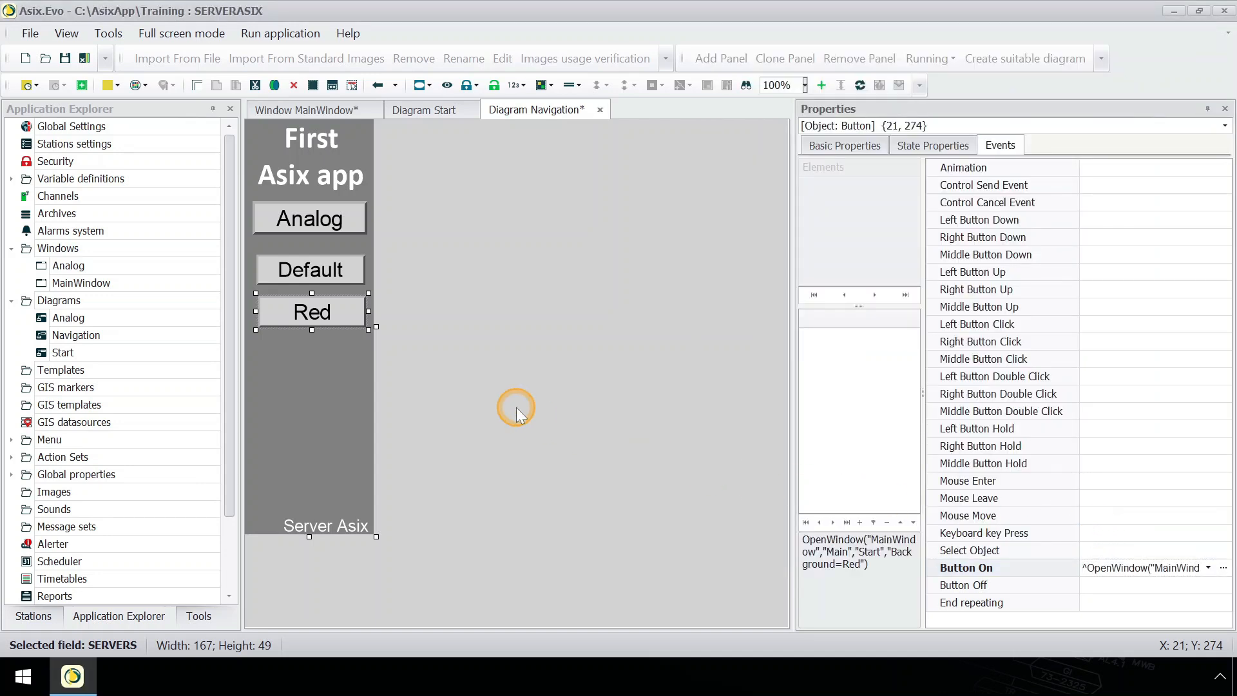
Duplicate the Red button and place the copy directly below it at about X 23, Y 336.
{"action": "left_click", "coordinate": [320, 314]}
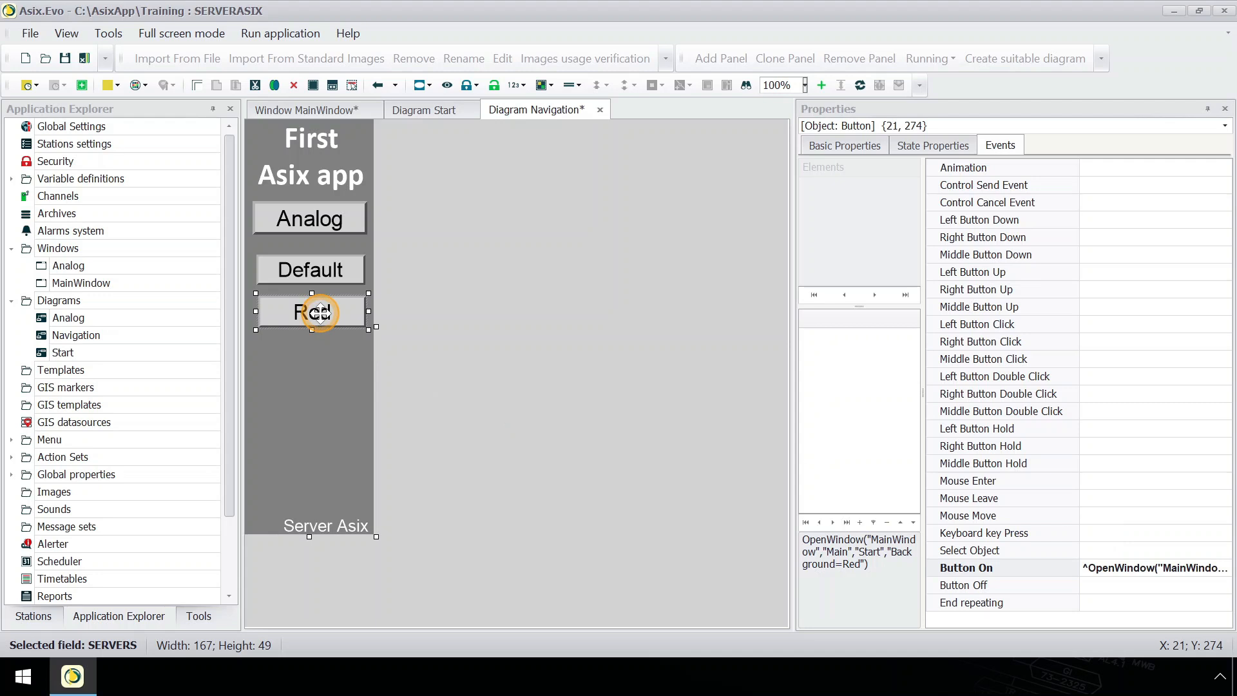
{"action": "key", "text": "ctrl+v"}
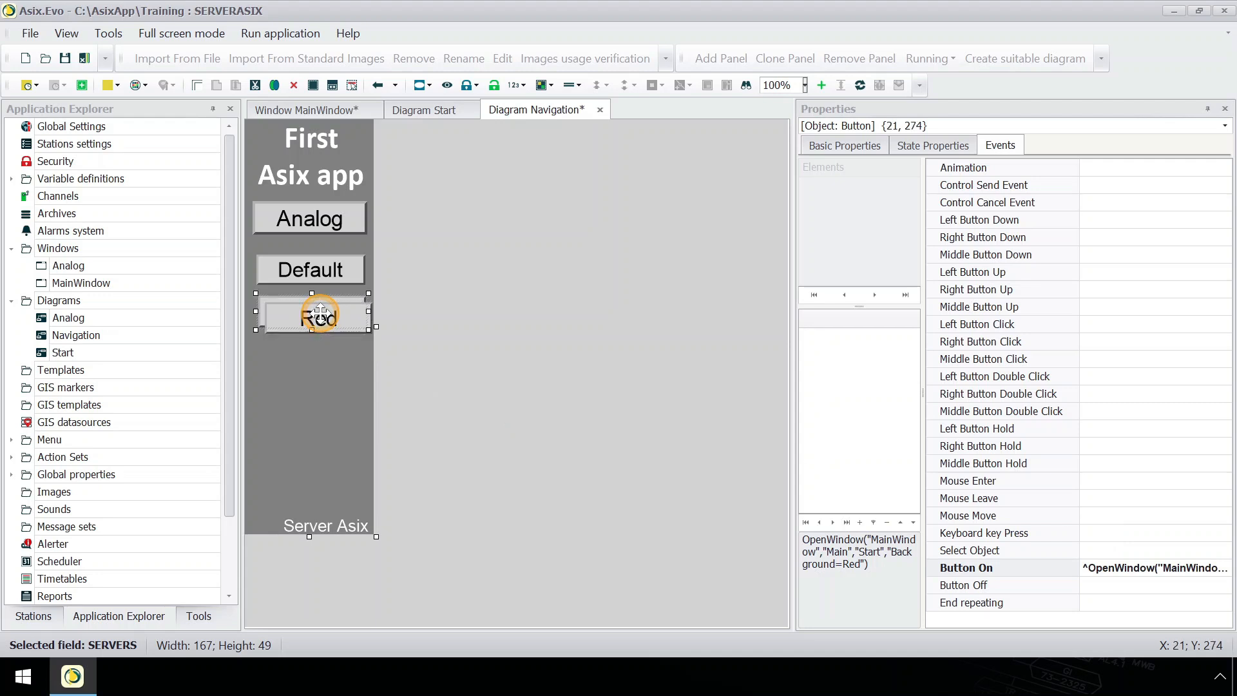
{"action": "left_click_drag", "start_coordinate": [329, 318], "coordinate": [323, 352]}
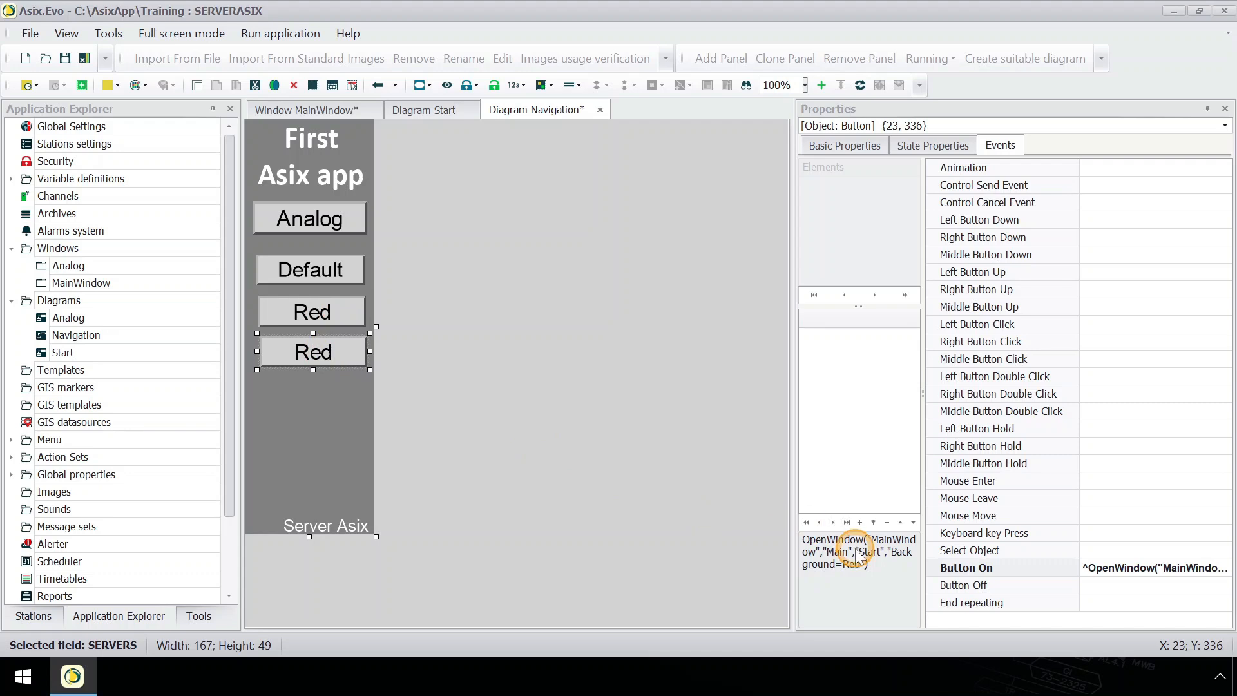
Set the copied button's OpenWindow Background parameter to Blue and change its Off Text to Blue.
{"action": "left_click", "coordinate": [1208, 573]}
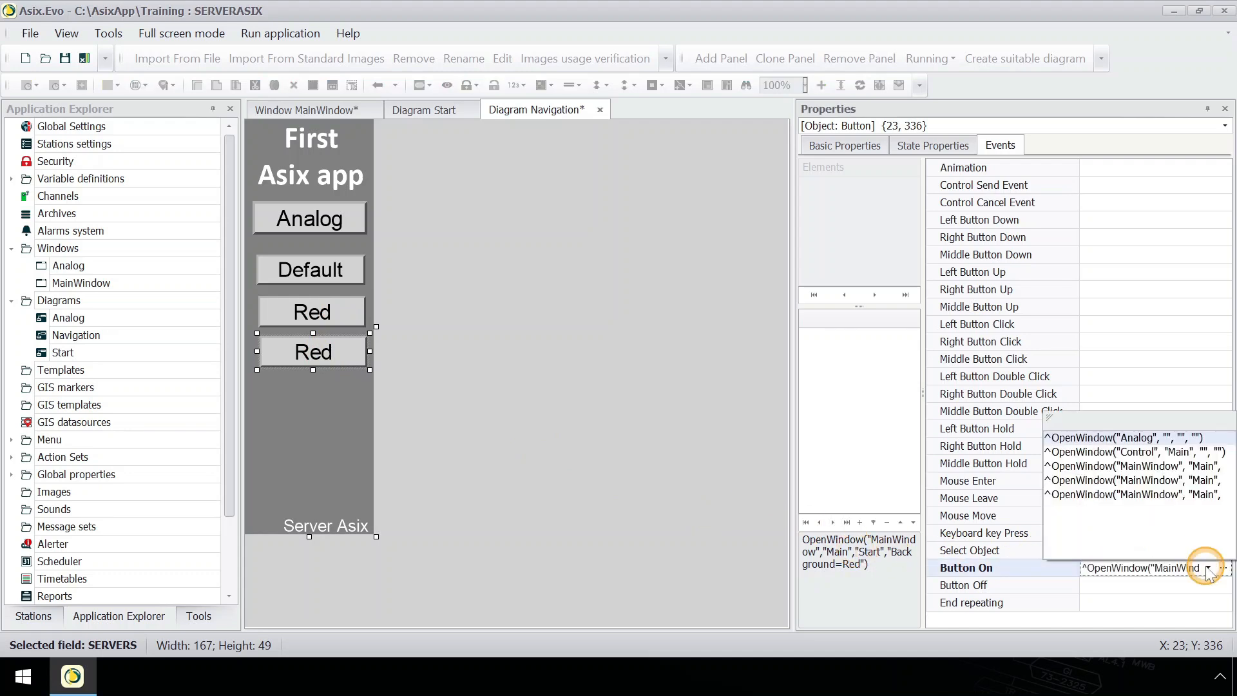
{"action": "left_click", "coordinate": [1224, 570]}
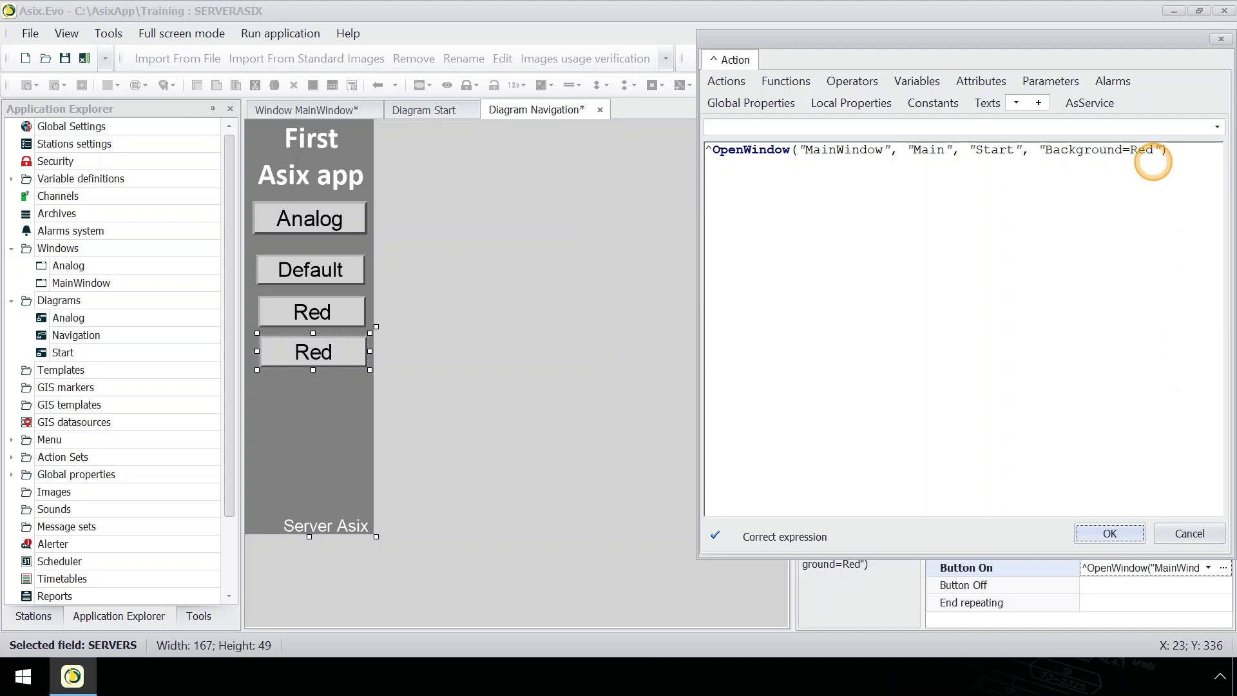
{"action": "left_click", "coordinate": [1154, 151]}
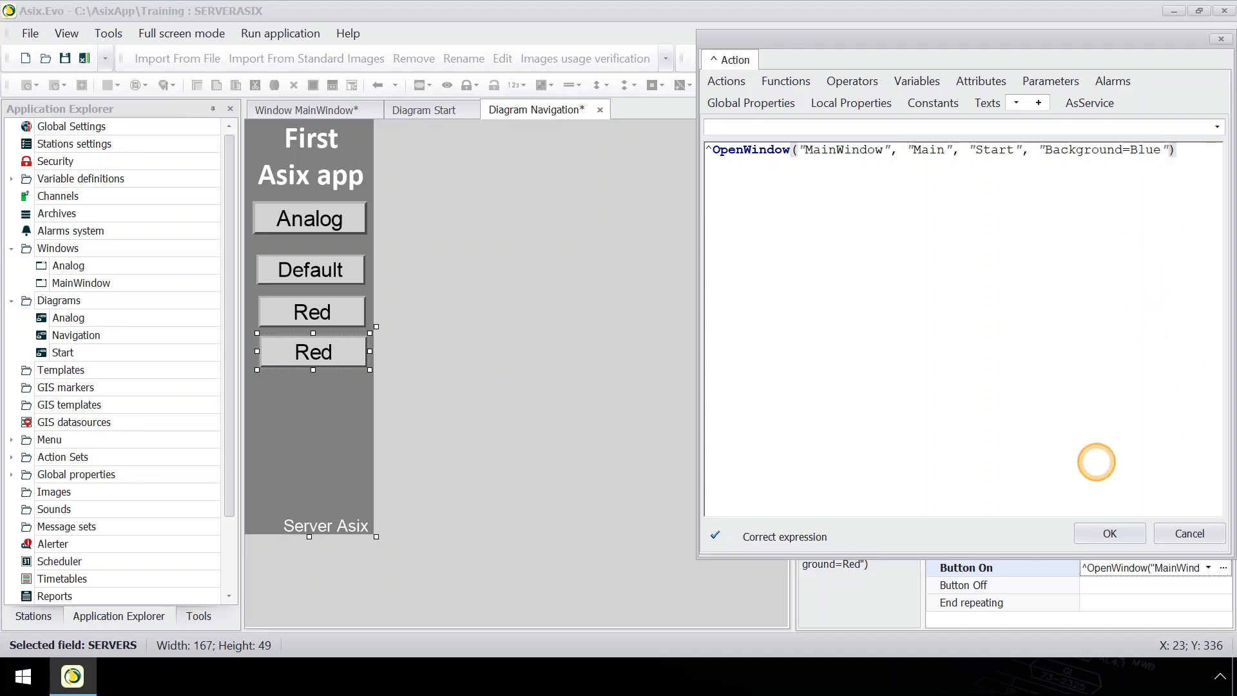
{"action": "left_click", "coordinate": [1100, 535]}
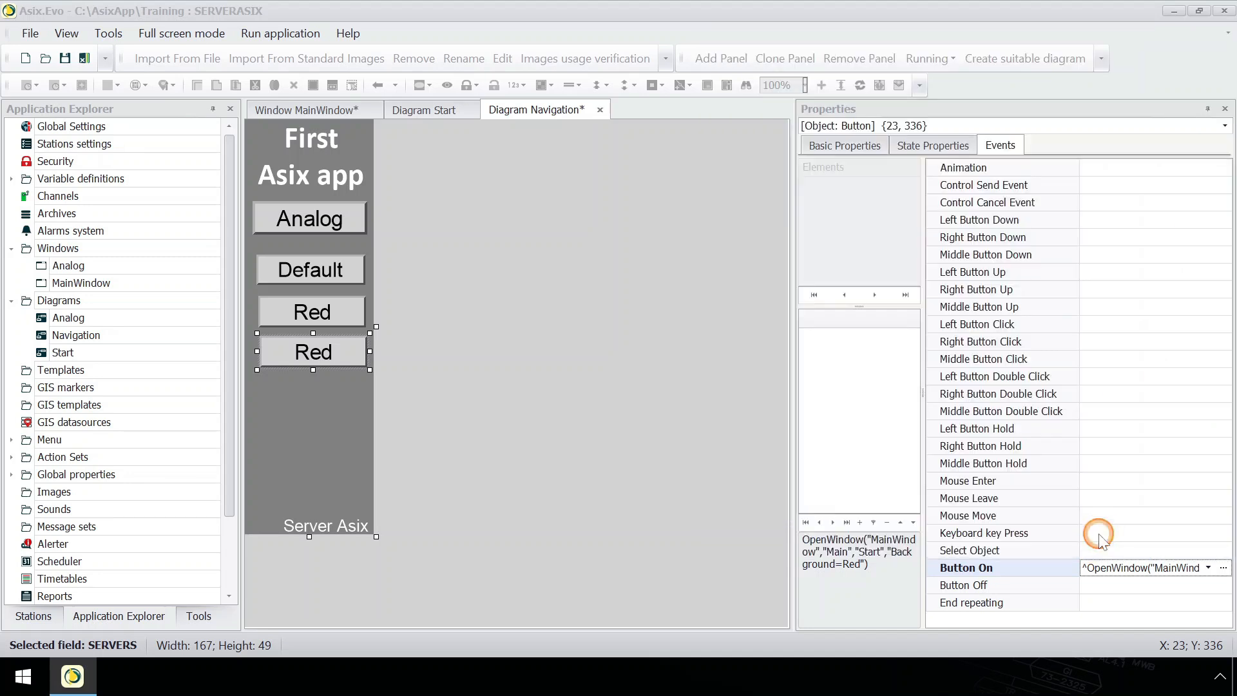
{"action": "left_click", "coordinate": [941, 146]}
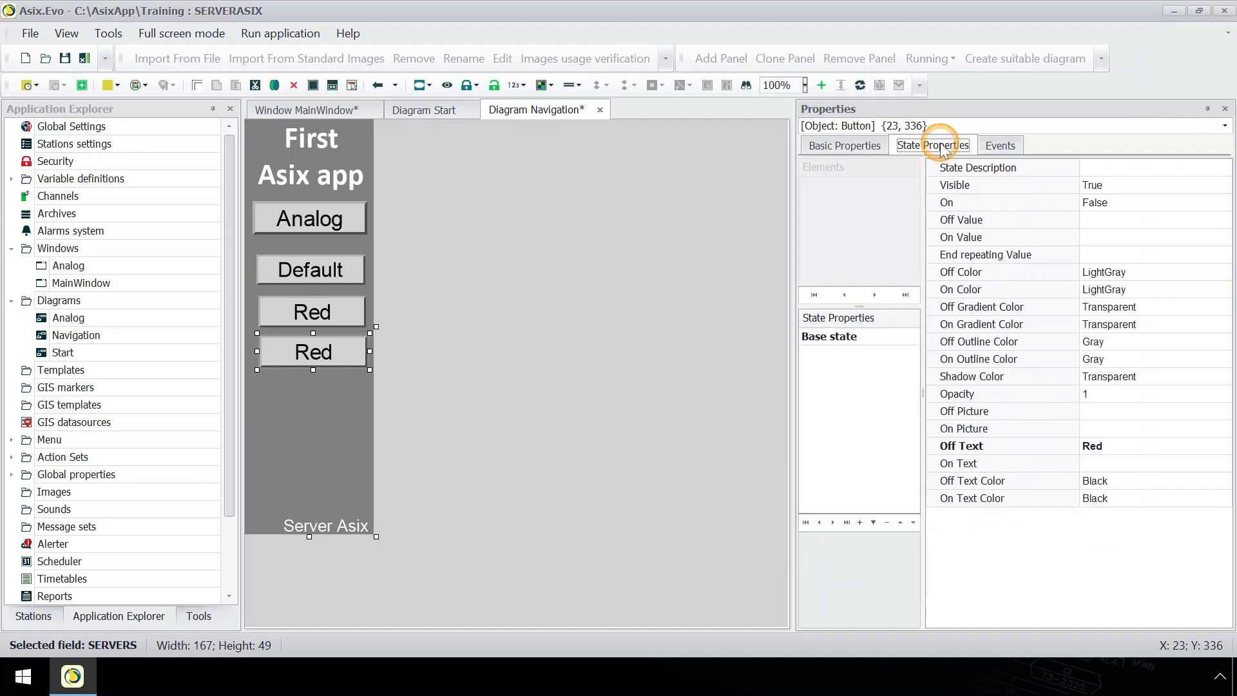
{"action": "left_click", "coordinate": [1116, 444]}
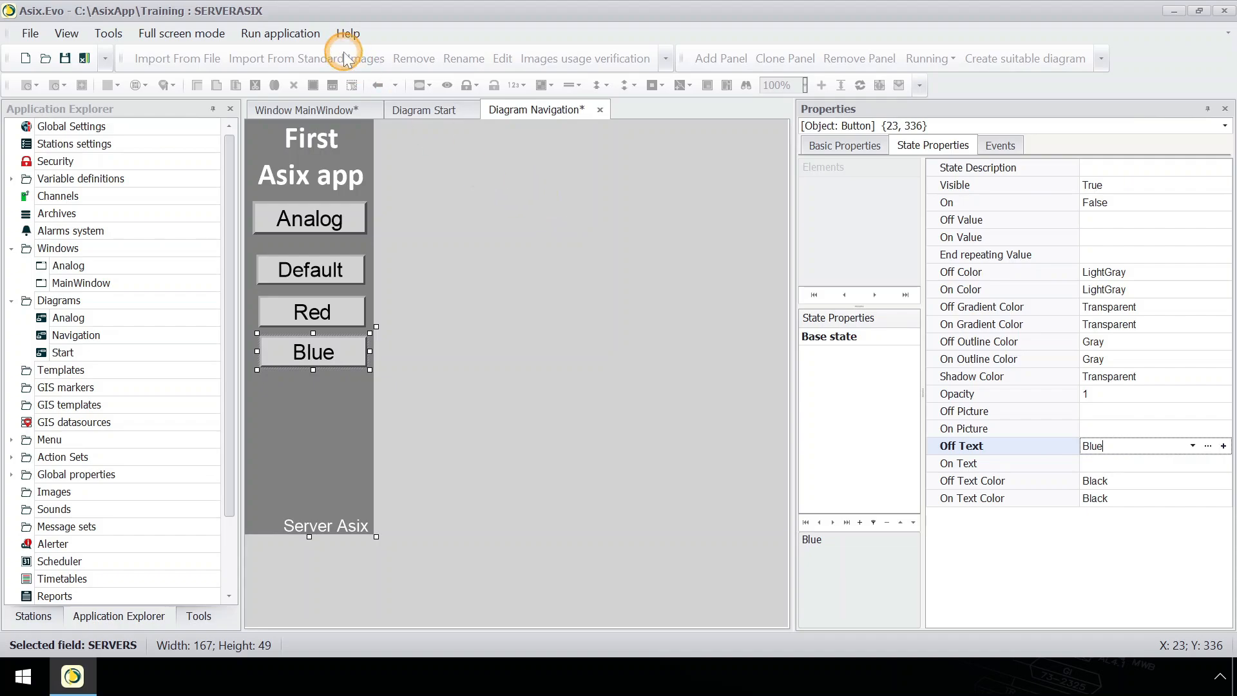
Run the application, test the Red, Blue and Default buttons in that order, and close the running application.
{"action": "left_click", "coordinate": [299, 34]}
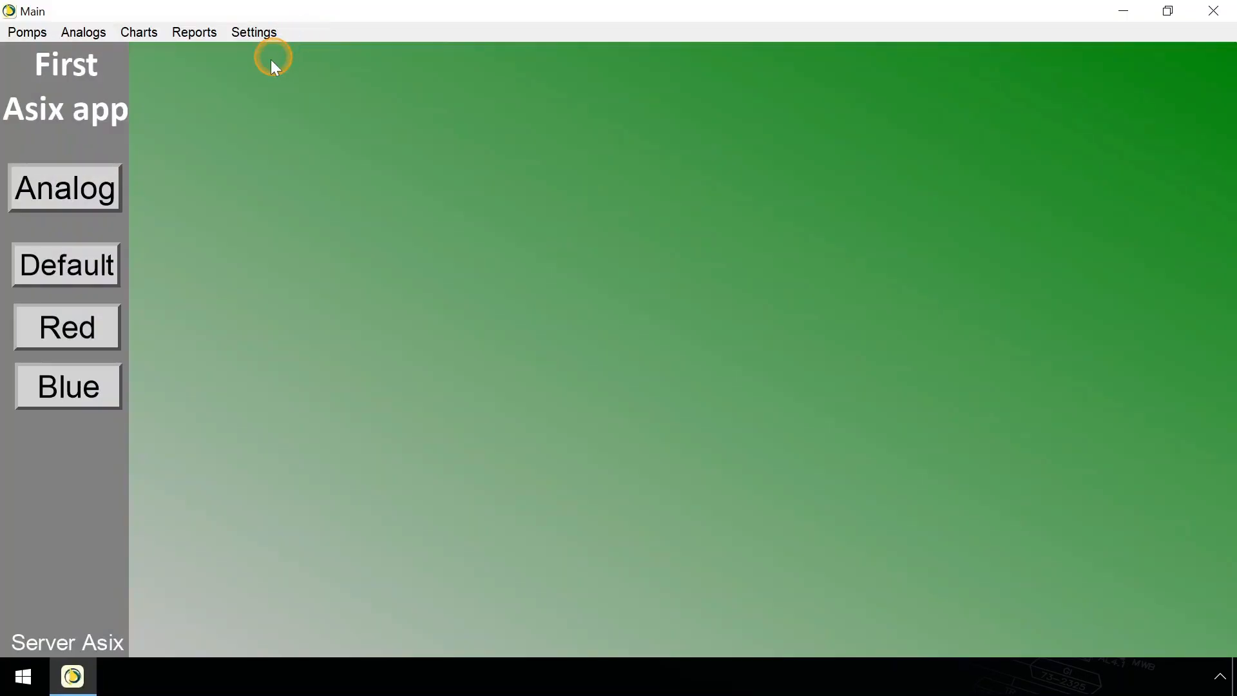
{"action": "left_click", "coordinate": [88, 322]}
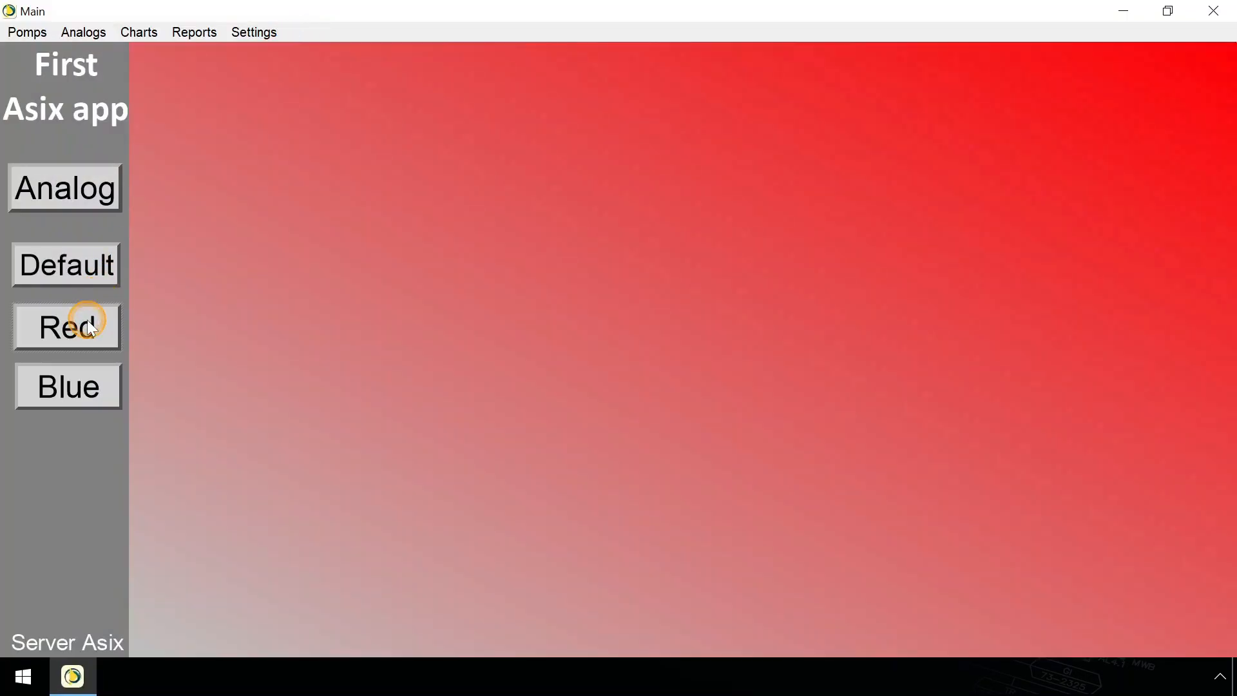
{"action": "left_click", "coordinate": [91, 368]}
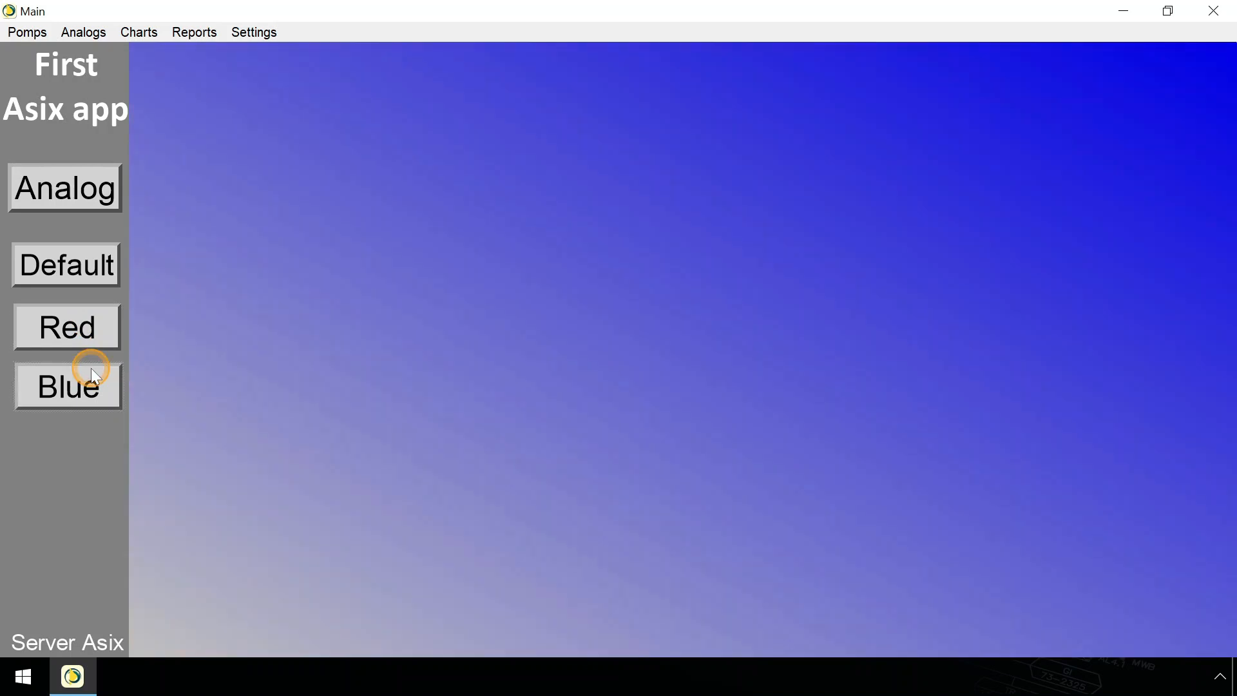
{"action": "left_click", "coordinate": [91, 248]}
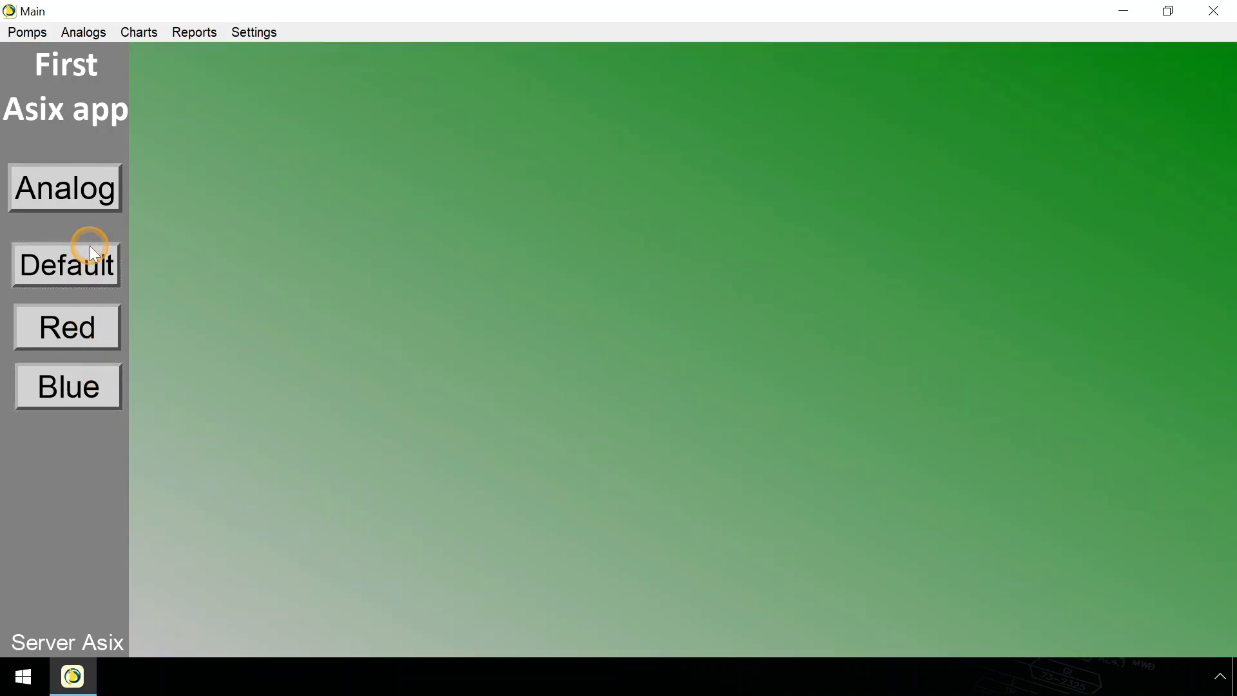
{"action": "left_click", "coordinate": [1233, 12]}
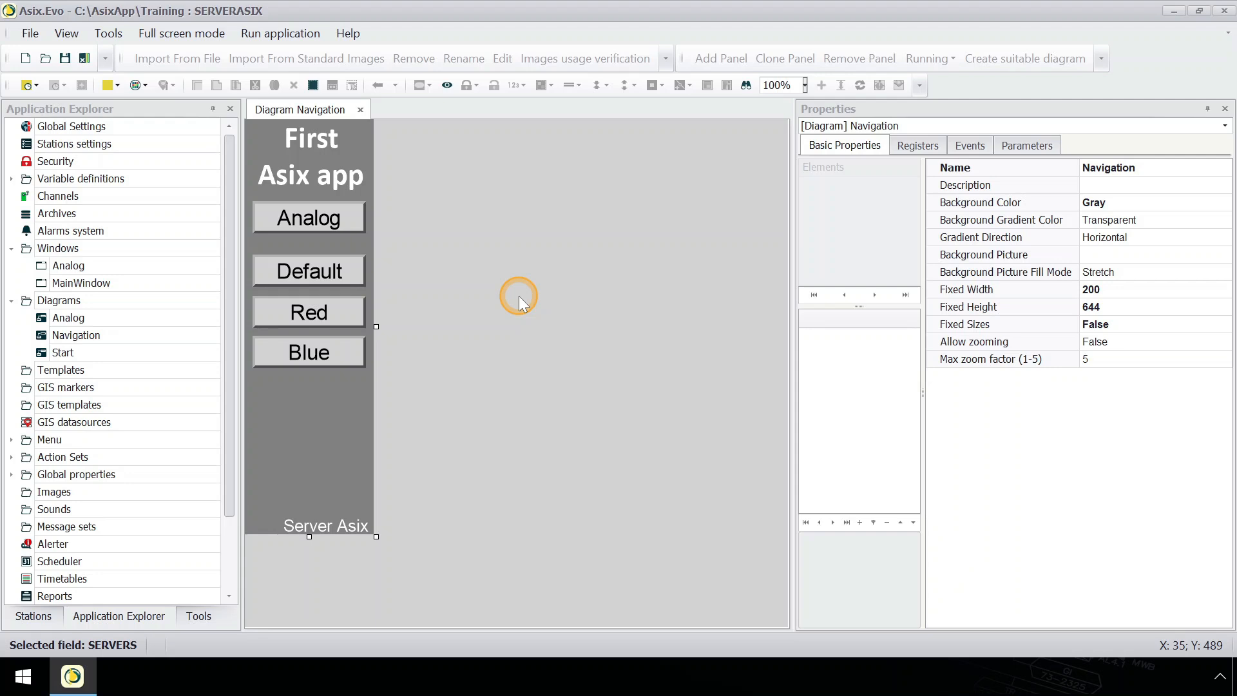
Create a synoptic diagram named Alarm and set its Background Color to Red.
{"action": "right_click", "coordinate": [111, 299]}
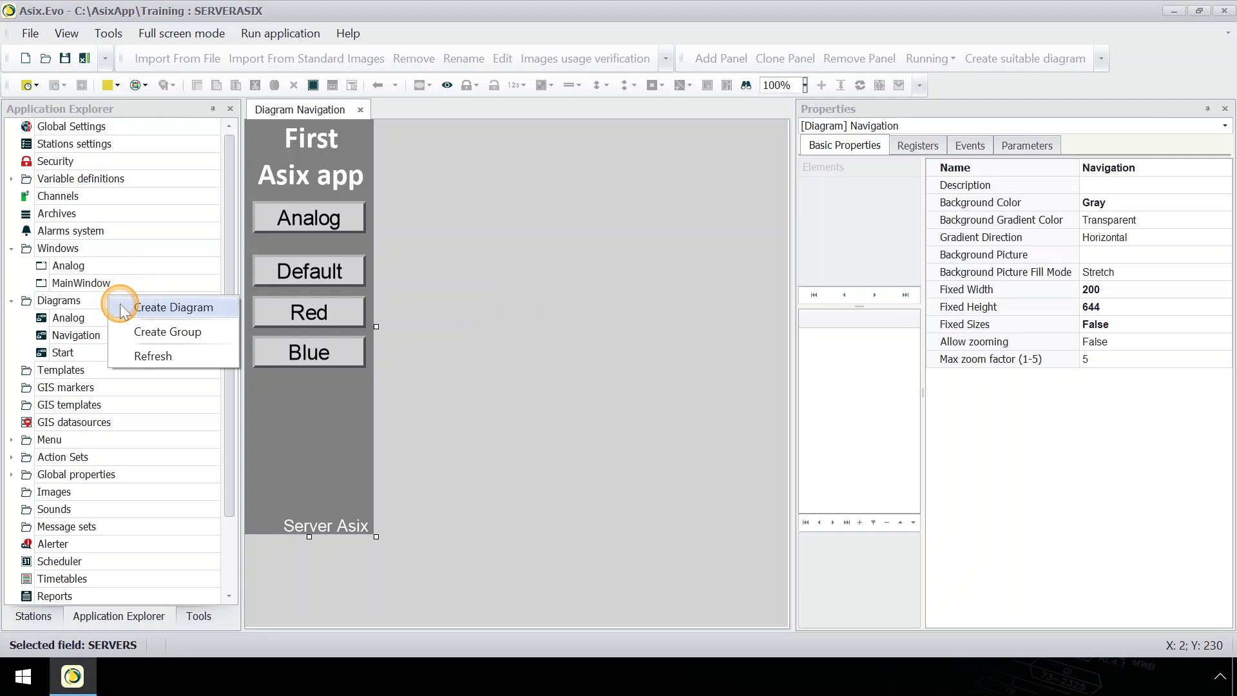
{"action": "left_click", "coordinate": [173, 307]}
{"action": "double_click", "coordinate": [645, 344]}
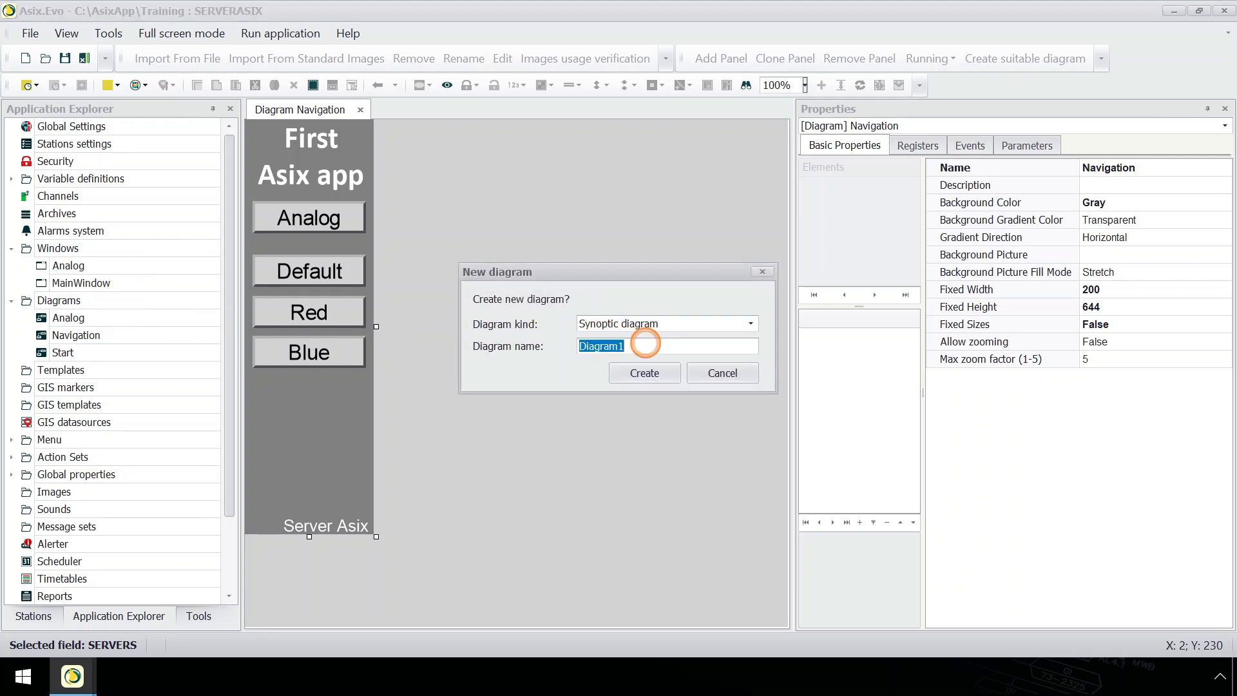
{"action": "type", "text": "Alarm"}
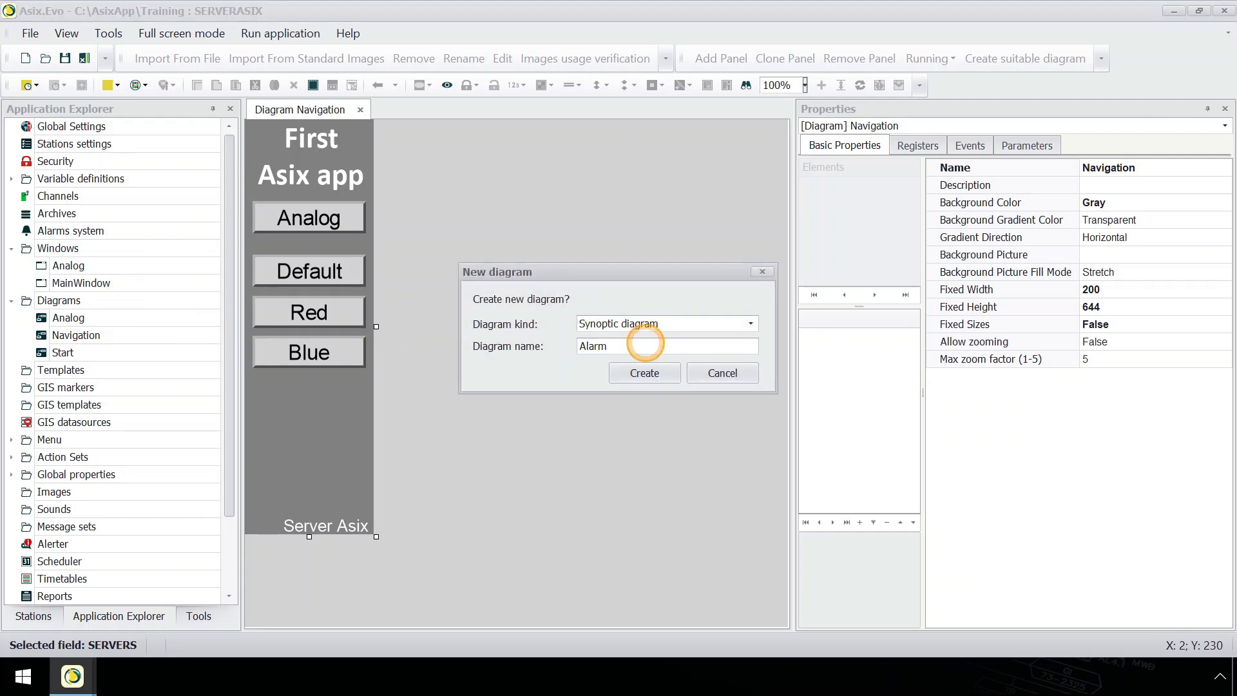
{"action": "left_click", "coordinate": [664, 372]}
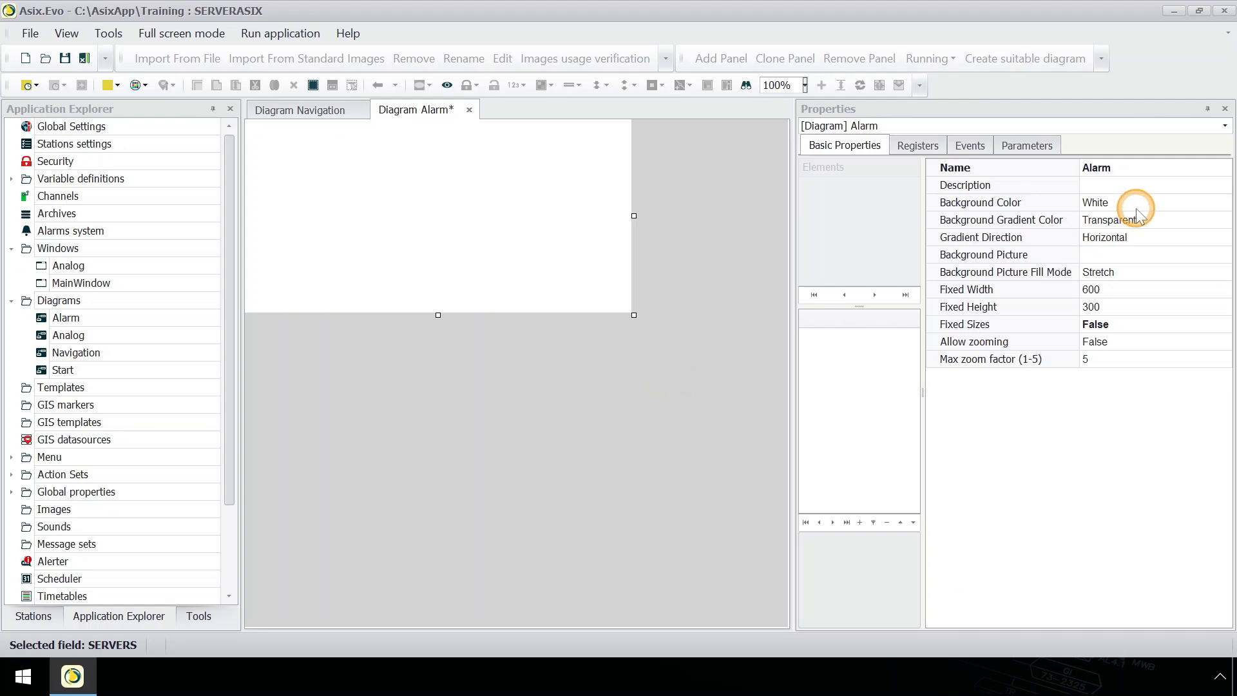
{"action": "left_click", "coordinate": [1138, 202]}
{"action": "type", "text": "Red"}
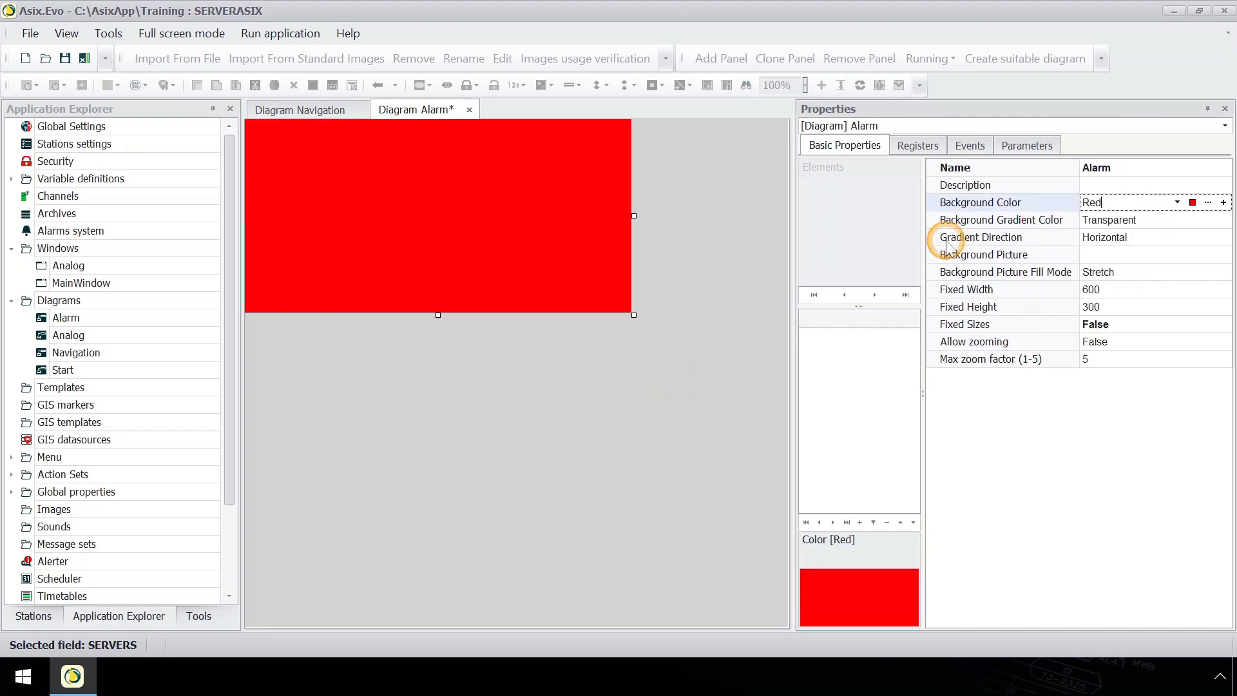
Draw a button about 233 by 54 at about X 339, Y 179 on the Alarm diagram and set its Off Text to Close.
{"action": "right_click", "coordinate": [482, 184]}
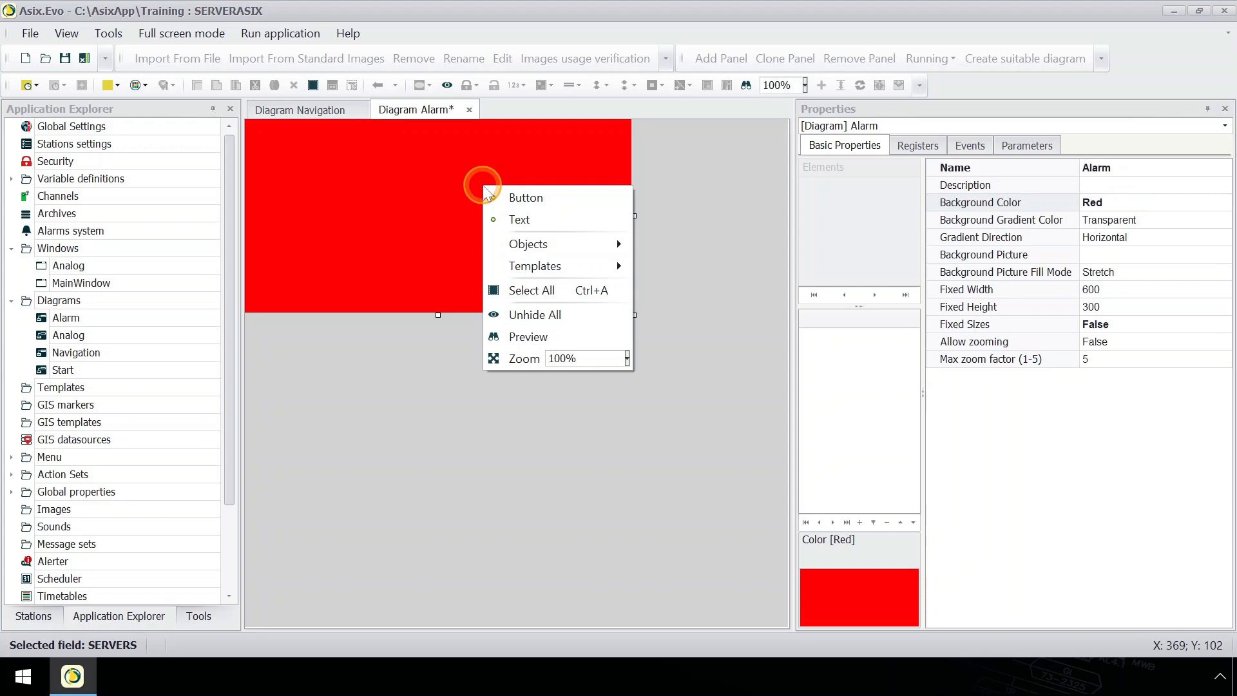
{"action": "left_click", "coordinate": [538, 197]}
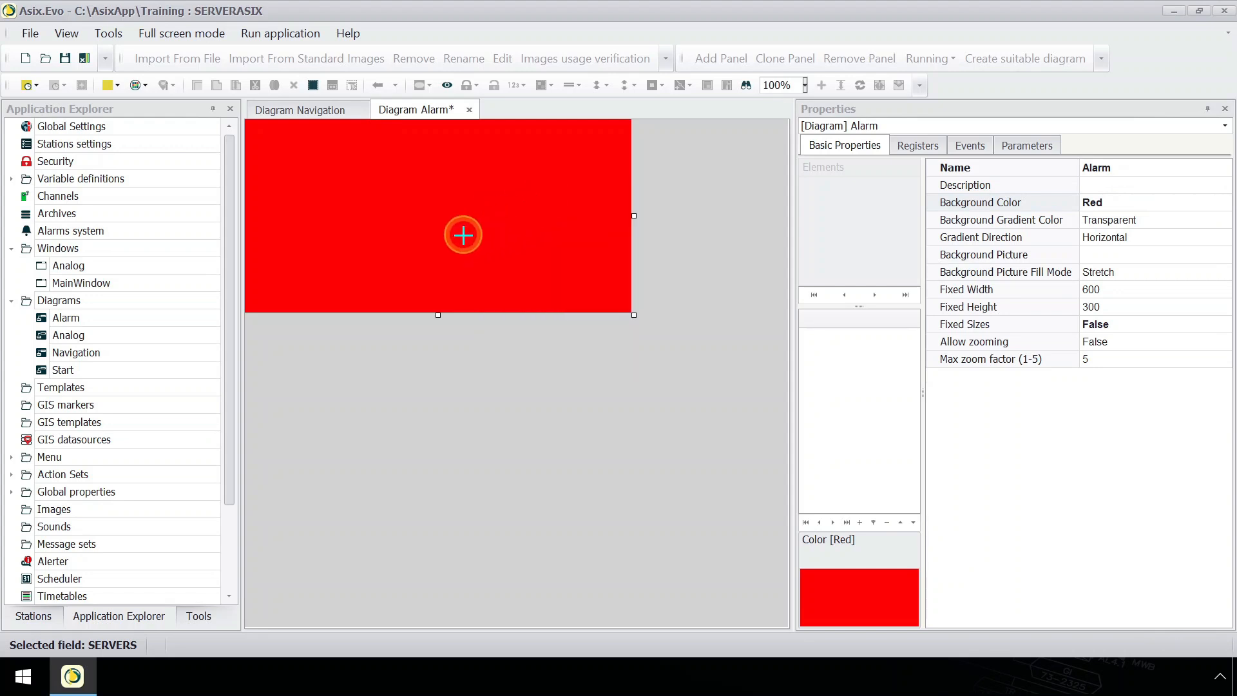
{"action": "left_click_drag", "start_coordinate": [464, 235], "coordinate": [612, 270]}
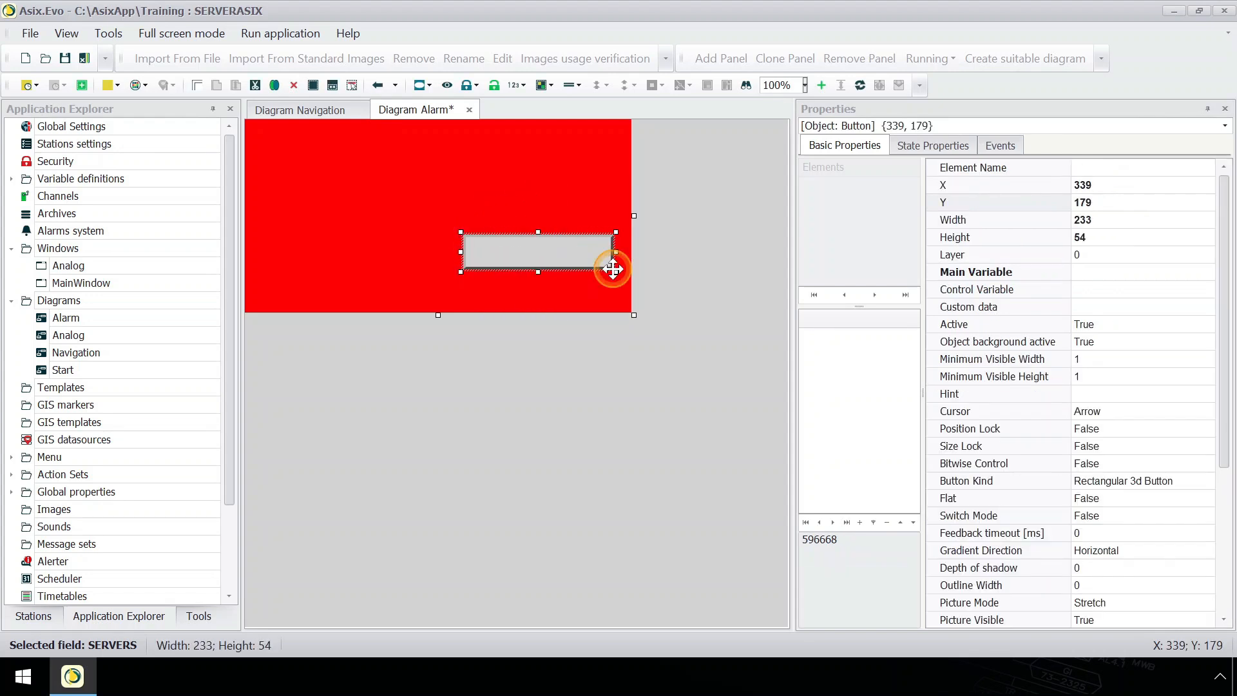
{"action": "left_click", "coordinate": [961, 147]}
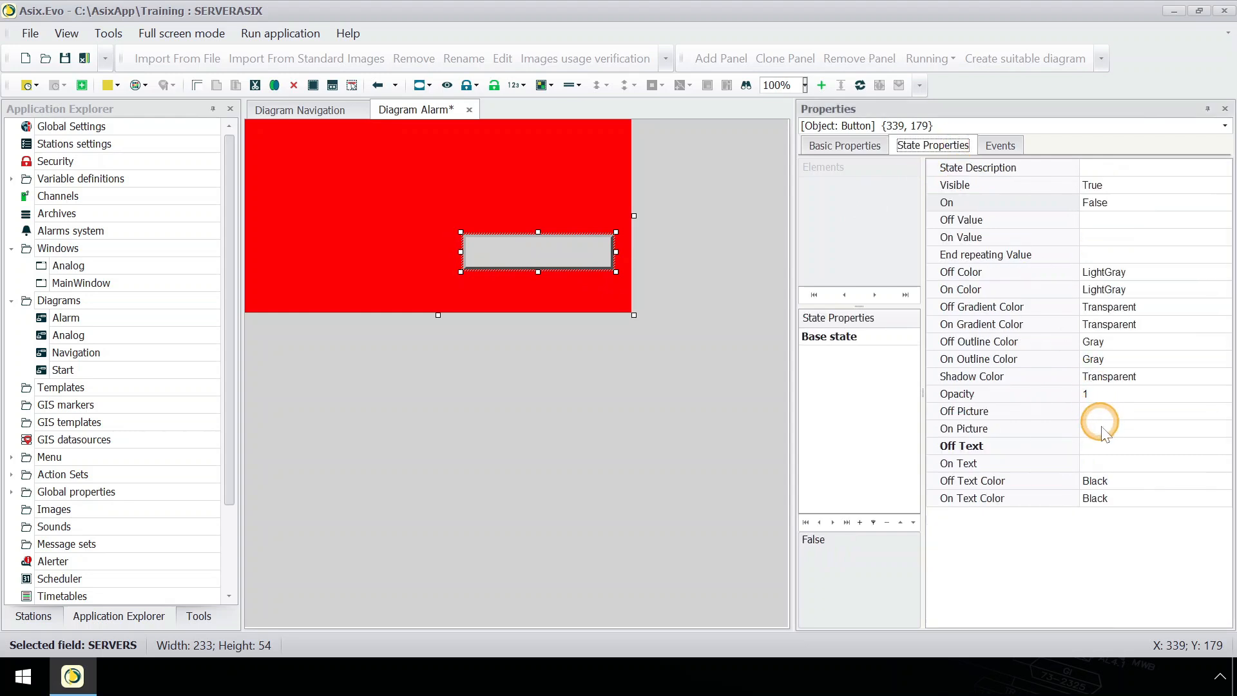
{"action": "left_click", "coordinate": [1102, 446]}
{"action": "type", "text": "Close"}
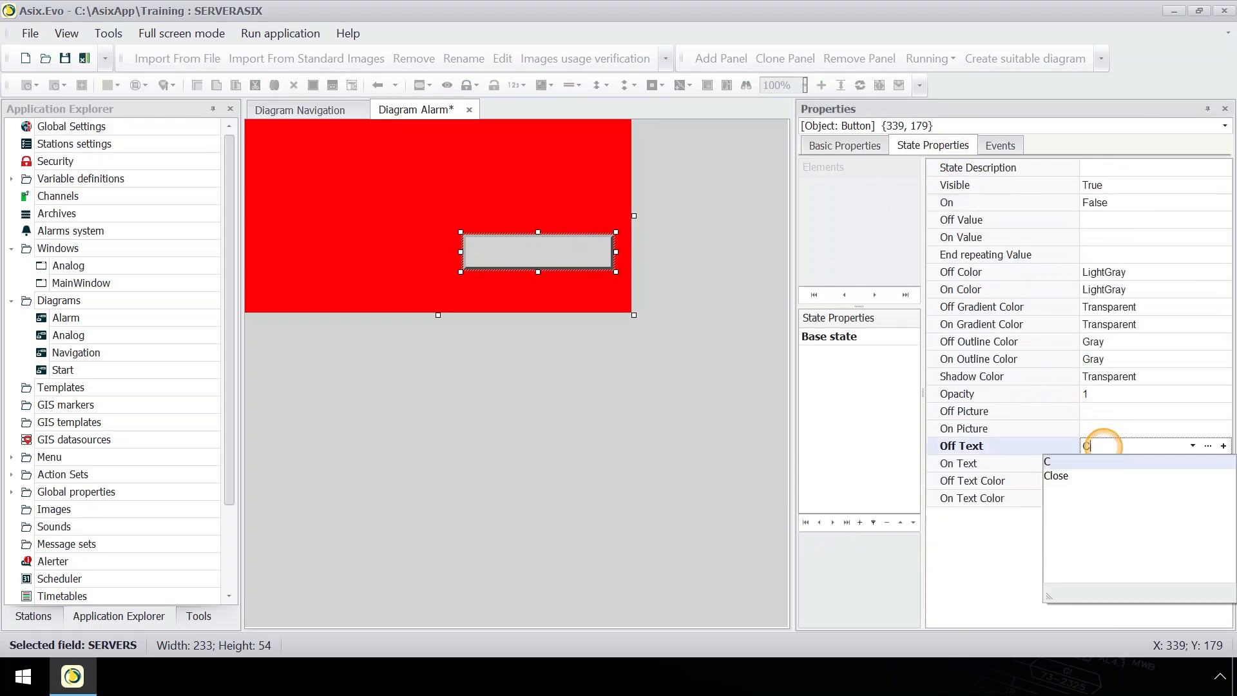
{"action": "key", "text": "Return"}
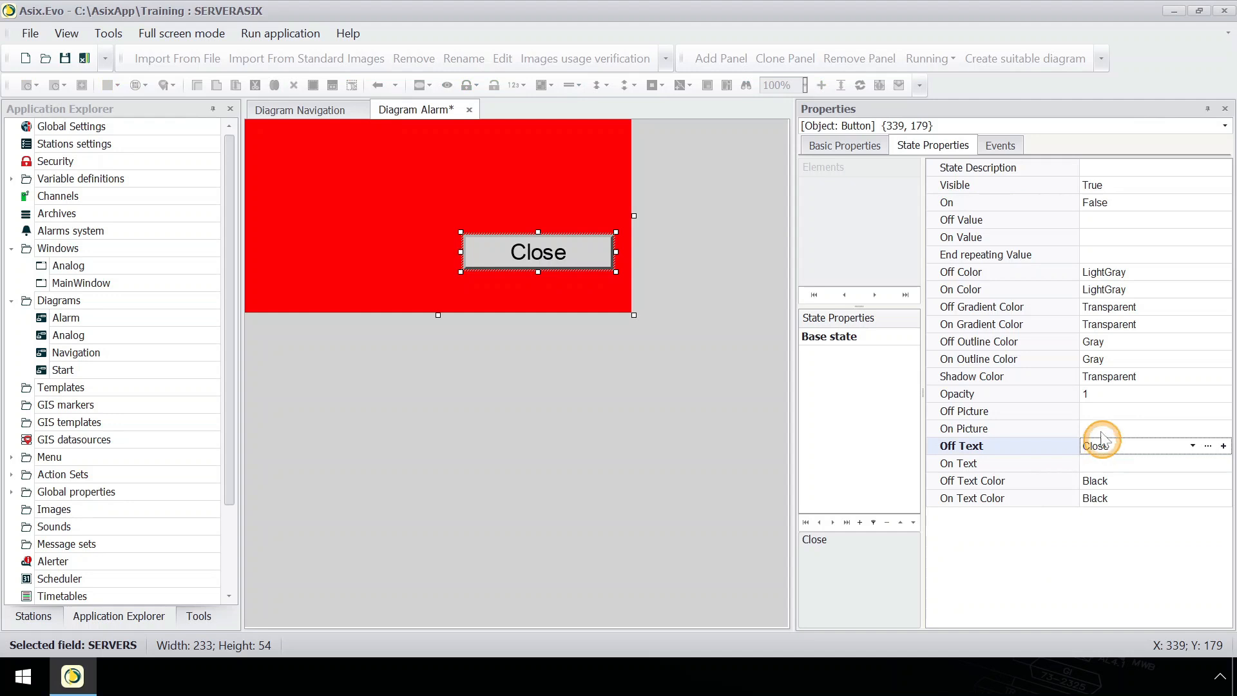
Begin a CloseWindow(pattern,all) action for the Close button's Button On event.
{"action": "left_click", "coordinate": [1000, 145]}
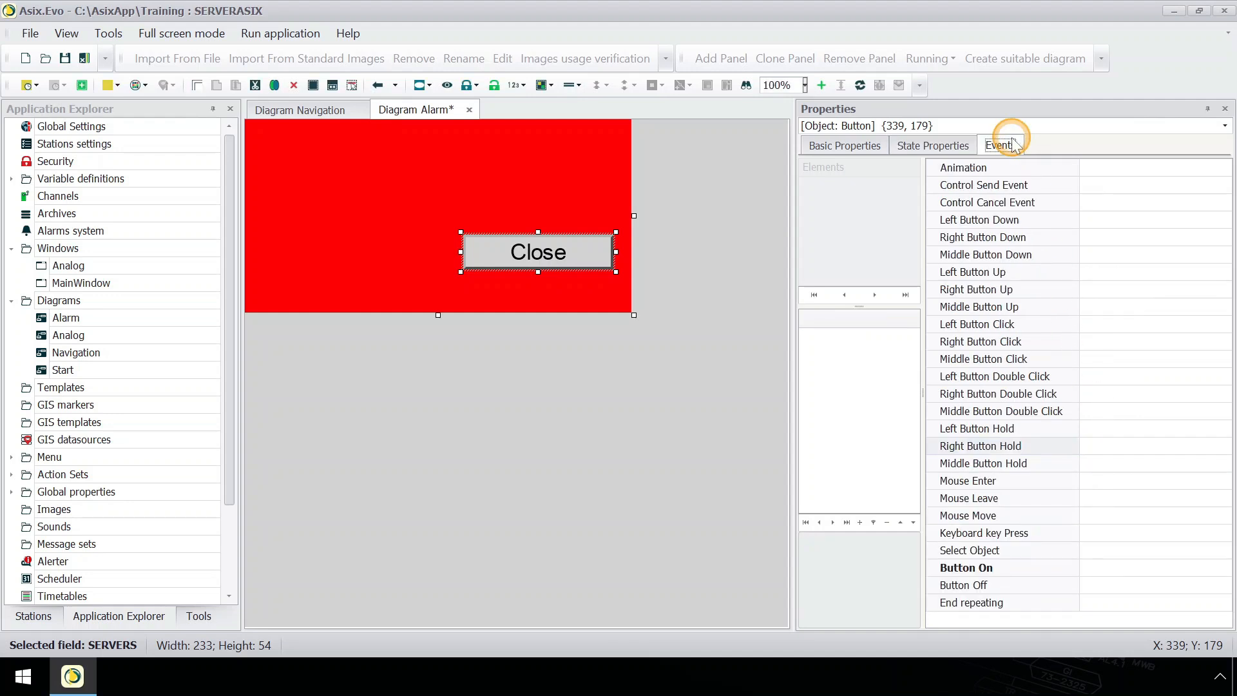
{"action": "left_click", "coordinate": [1160, 567]}
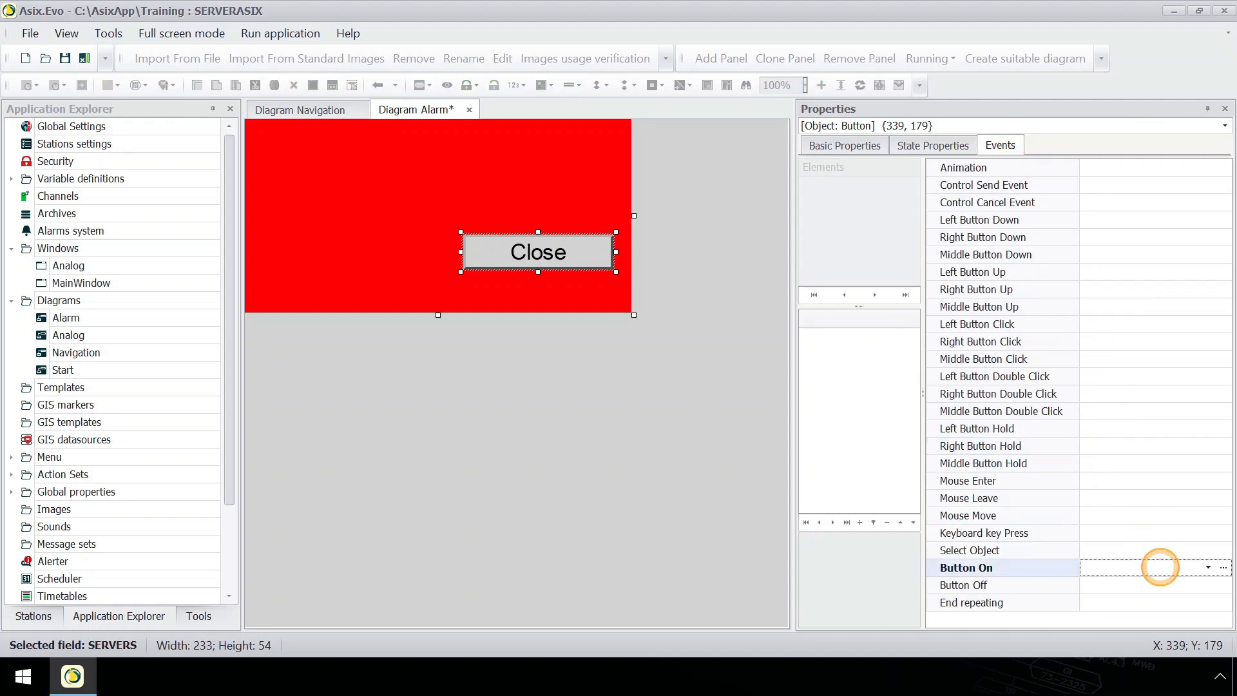
{"action": "left_click", "coordinate": [1223, 568]}
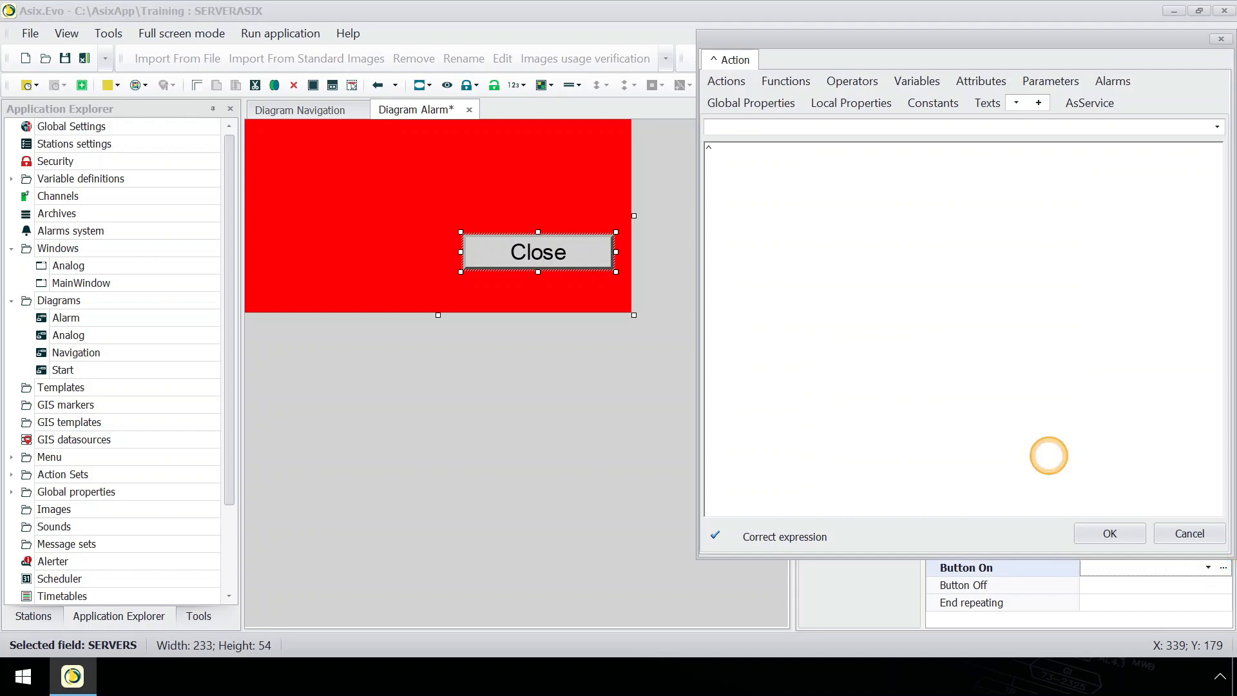
{"action": "left_click", "coordinate": [726, 81]}
{"action": "left_click", "coordinate": [780, 129]}
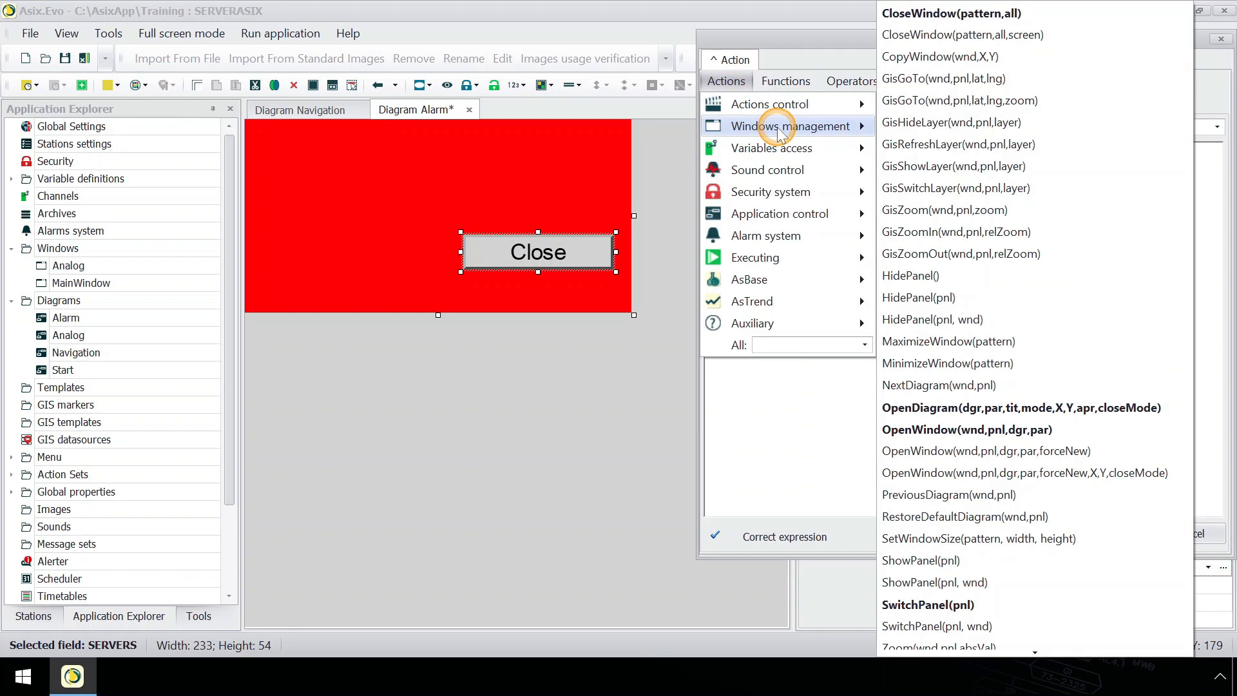
{"action": "left_click", "coordinate": [1068, 13]}
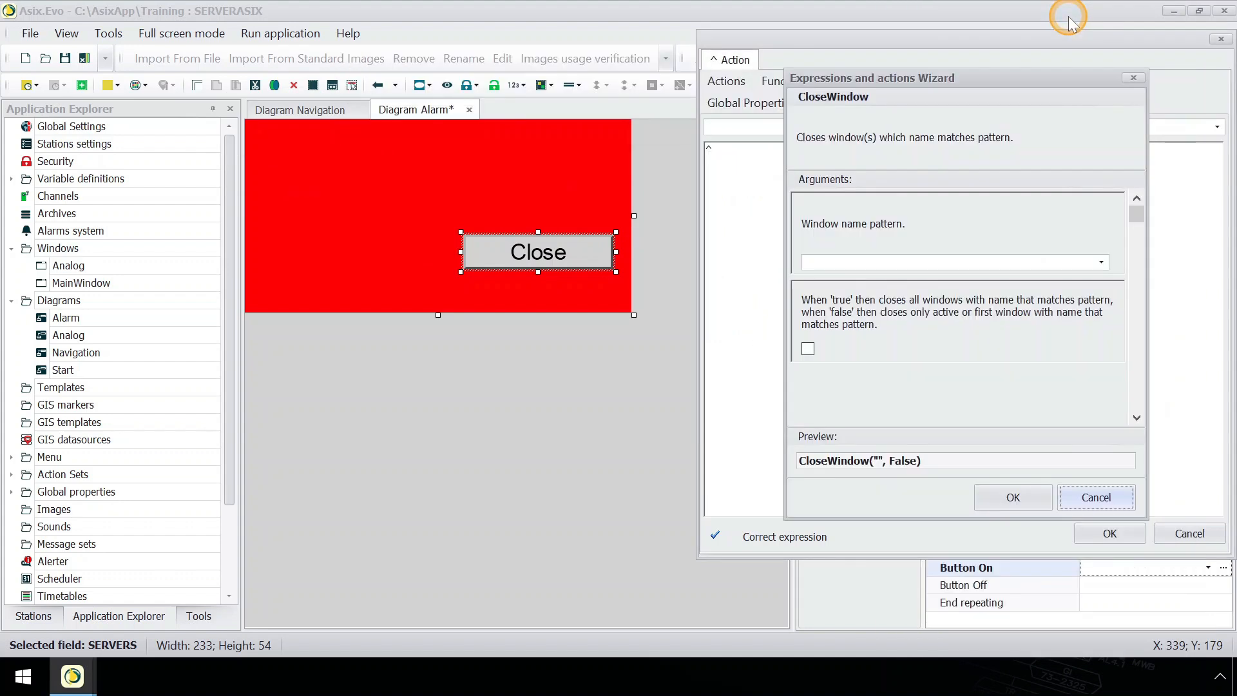
Set the CloseWindow window name pattern to *, leave closing of all matching windows off, and apply the action to the Close button.
{"action": "left_click", "coordinate": [1101, 262]}
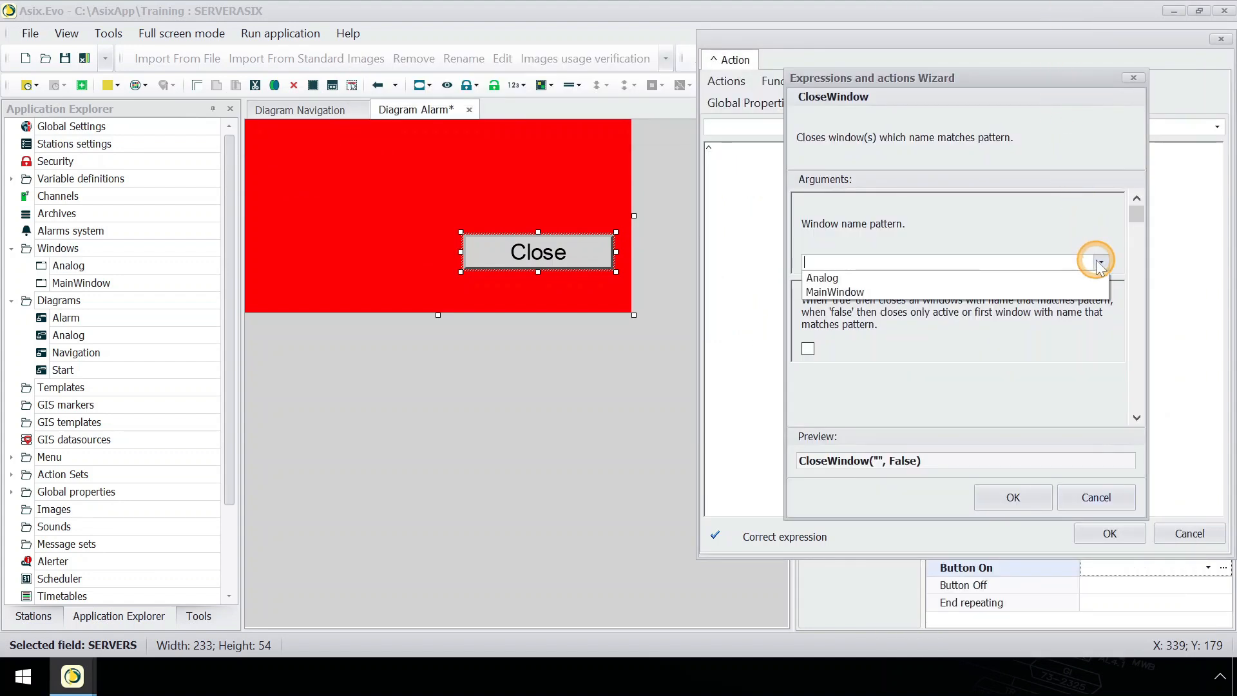
{"action": "left_click", "coordinate": [1078, 261]}
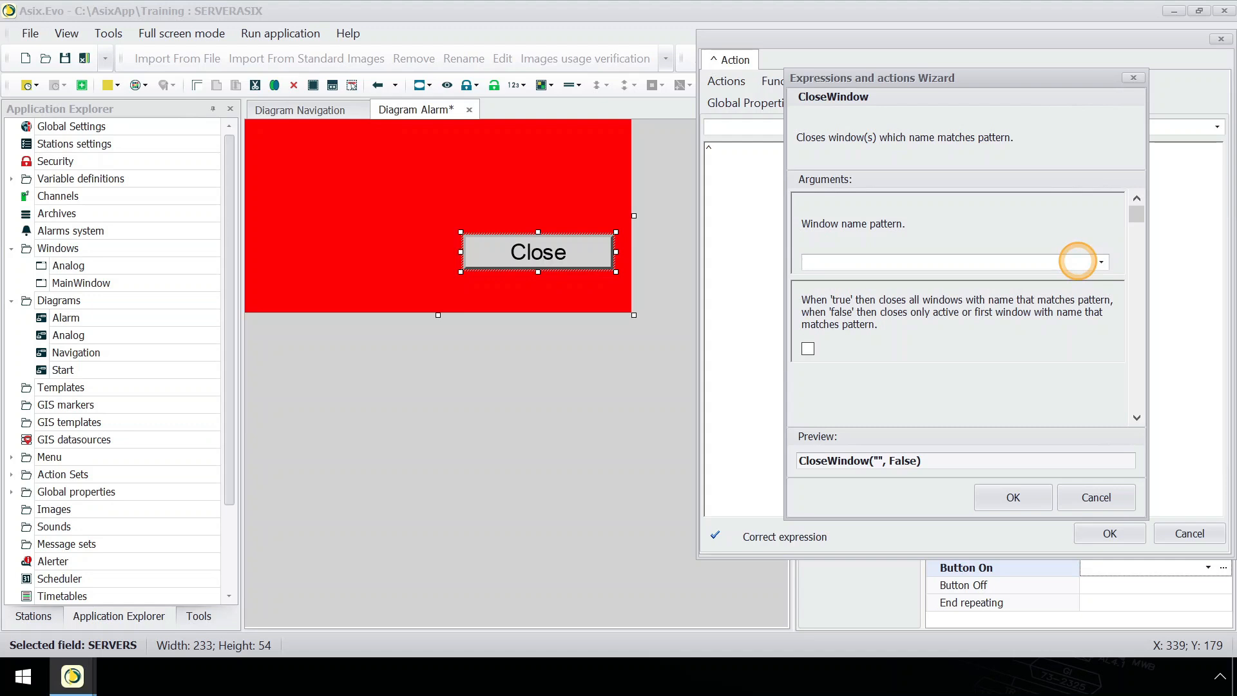
{"action": "type", "text": "*"}
{"action": "key", "text": "BackSpace"}
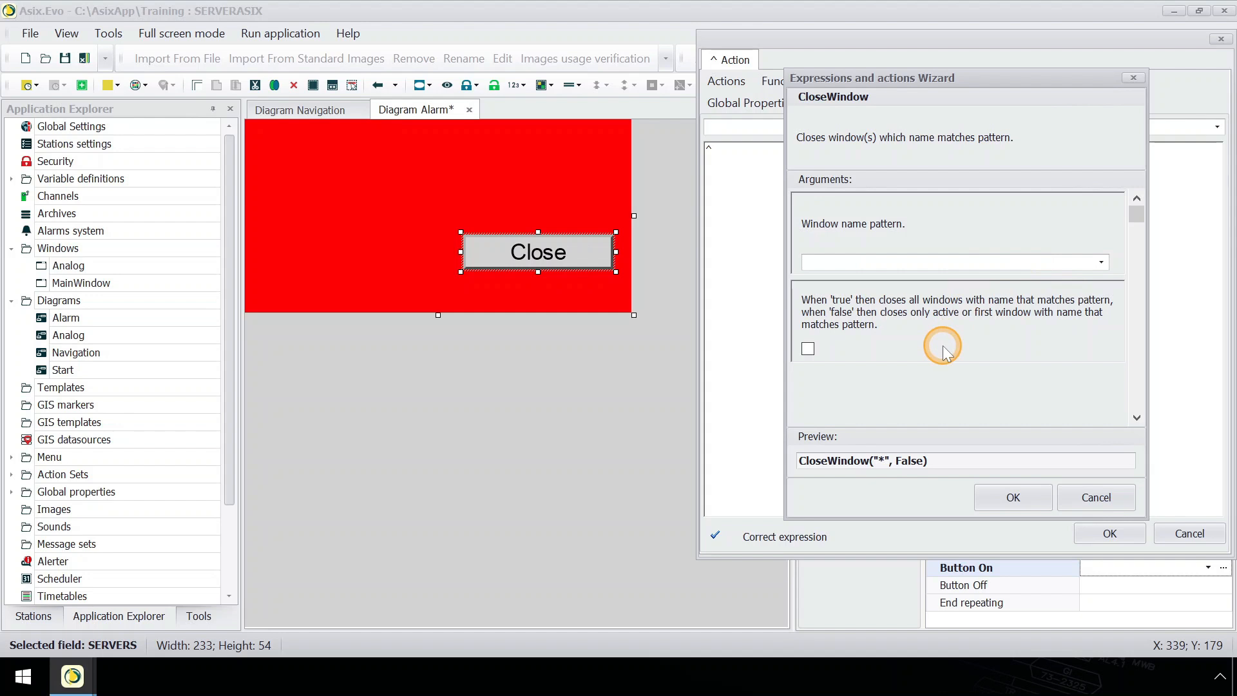
{"action": "left_click", "coordinate": [1016, 498]}
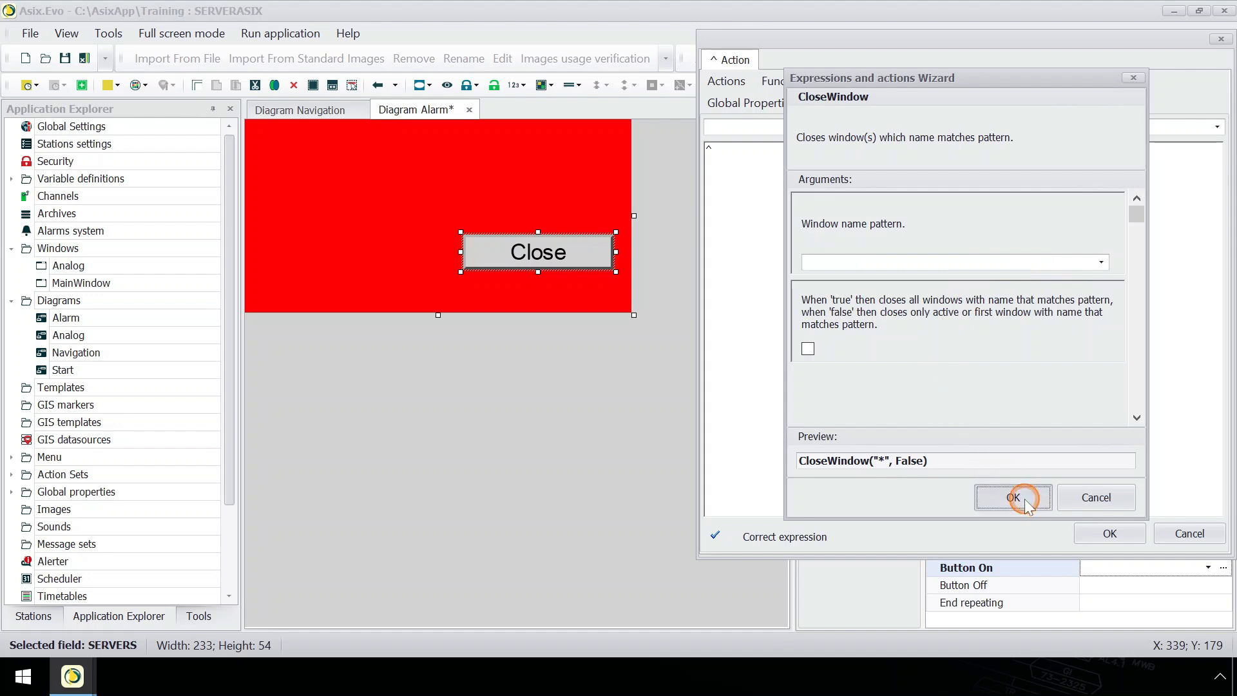
{"action": "left_click", "coordinate": [1137, 536]}
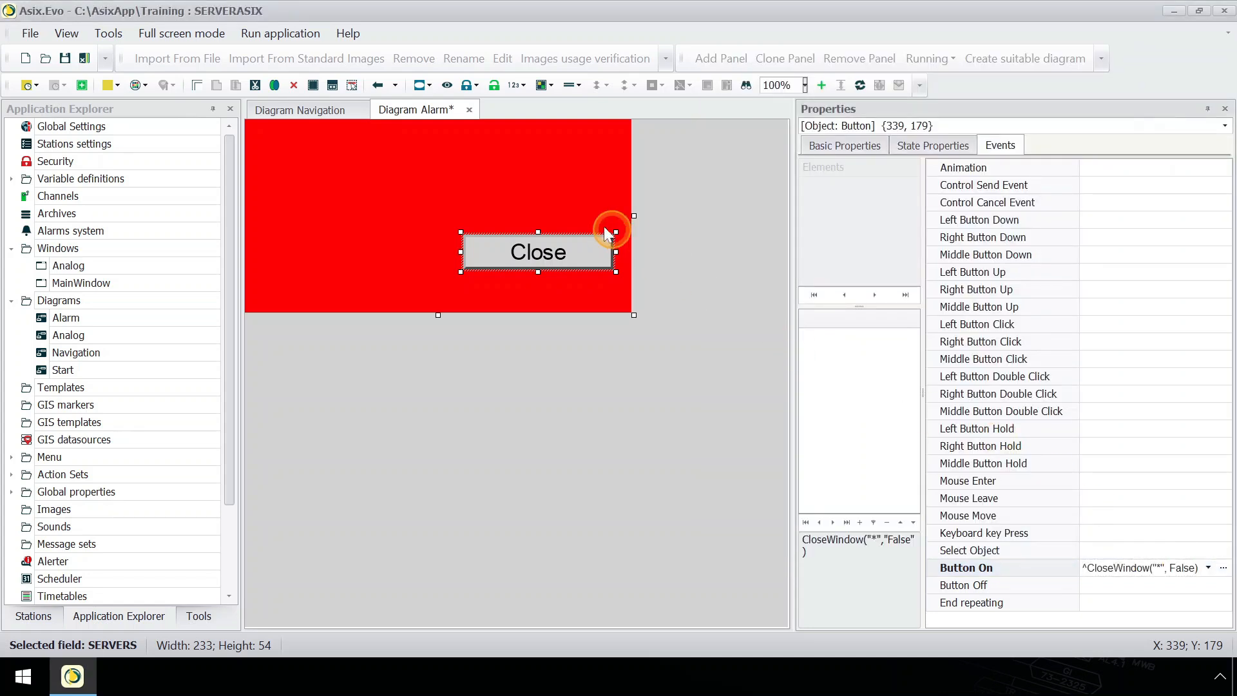
Close the Alarm diagram and save its changes.
{"action": "left_click", "coordinate": [469, 110]}
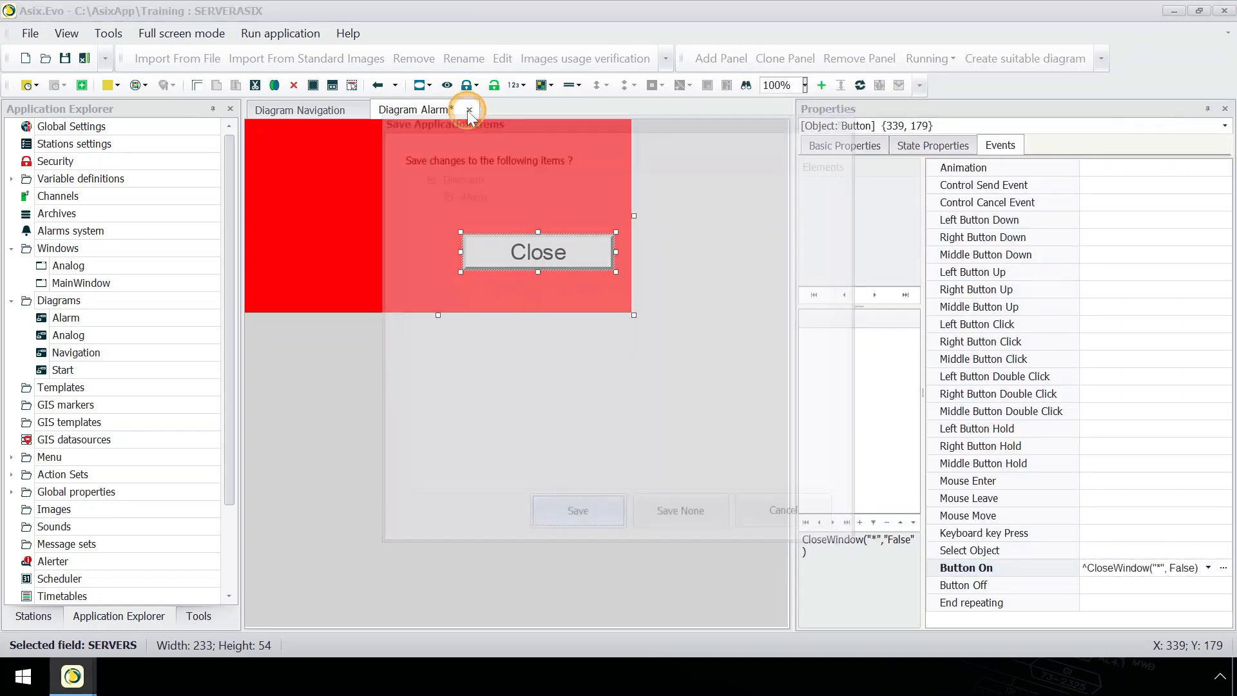
{"action": "left_click", "coordinate": [616, 522]}
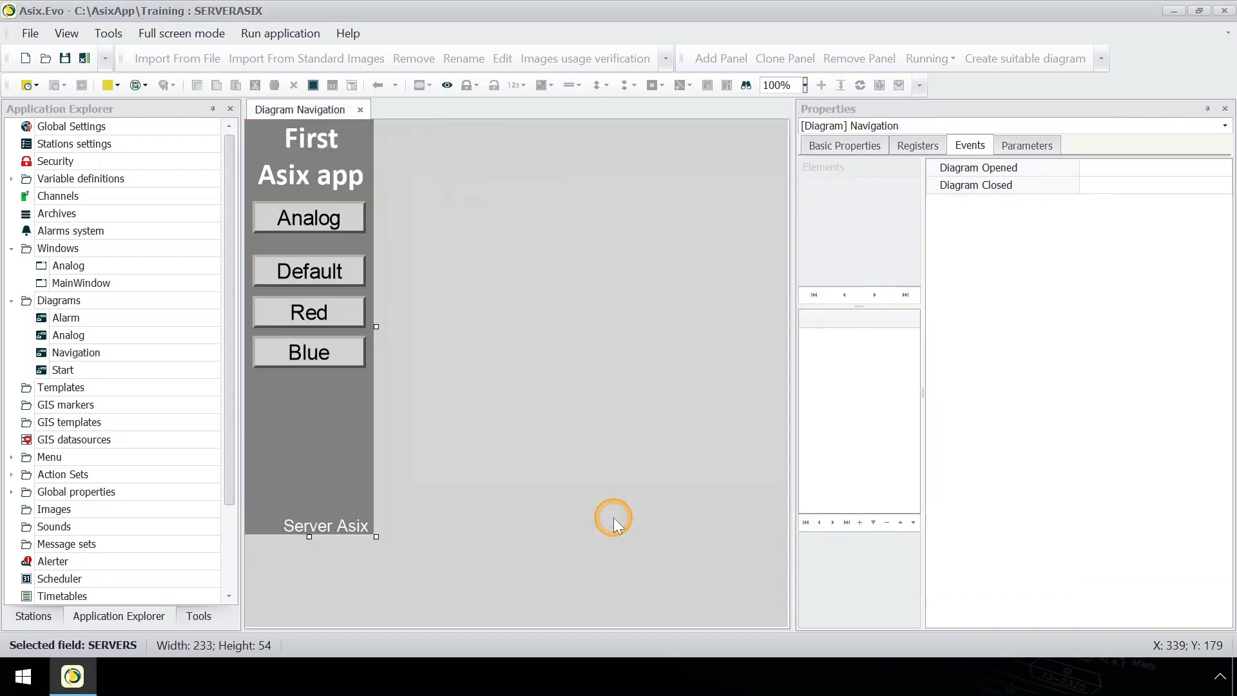
Draw a button about 168 by 50 below the Blue button on the Navigation diagram and set its Off Text to Alarm.
{"action": "right_click", "coordinate": [253, 382]}
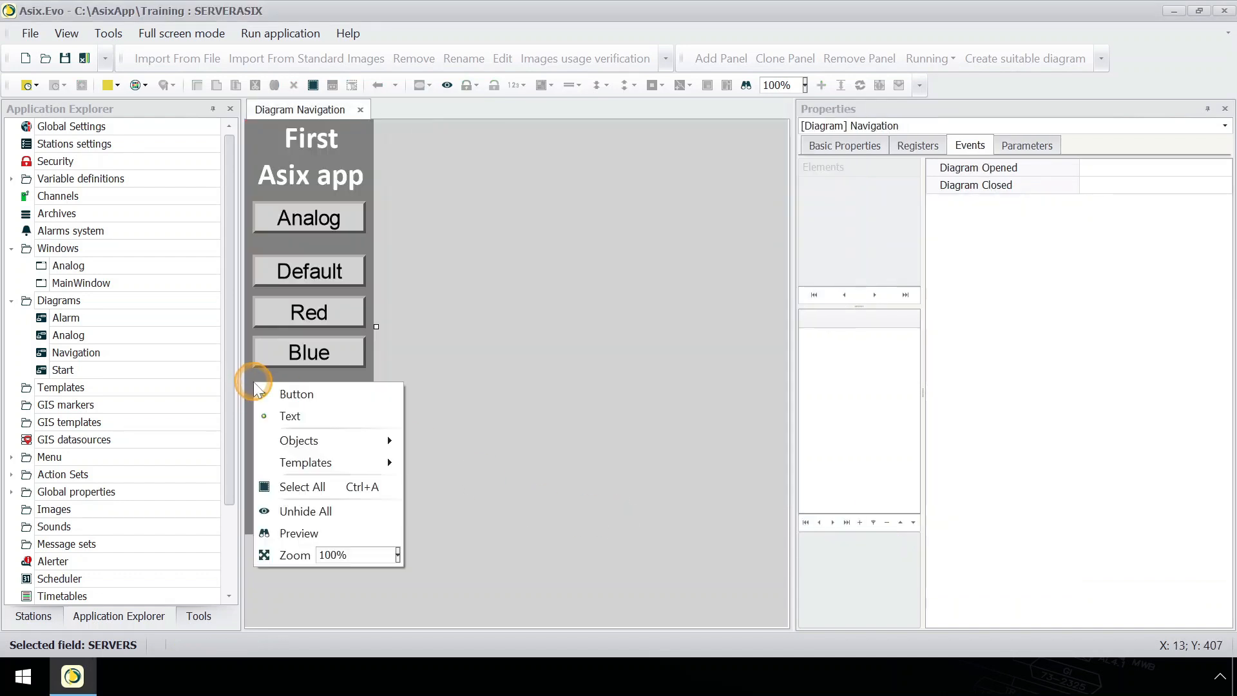
{"action": "left_click", "coordinate": [257, 386]}
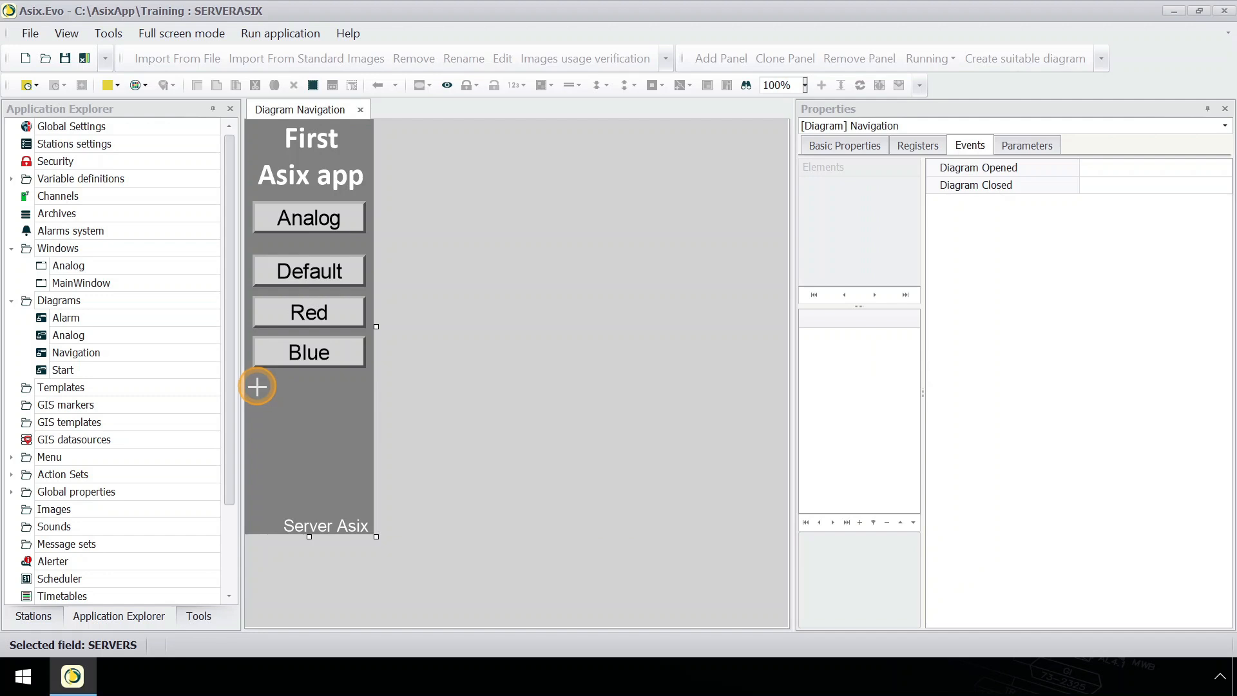
{"action": "mouse_move", "coordinate": [253, 382]}
{"action": "left_mouse_down"}
{"action": "mouse_move", "coordinate": [356, 403]}
{"action": "mouse_move", "coordinate": [363, 419]}
{"action": "left_mouse_up"}
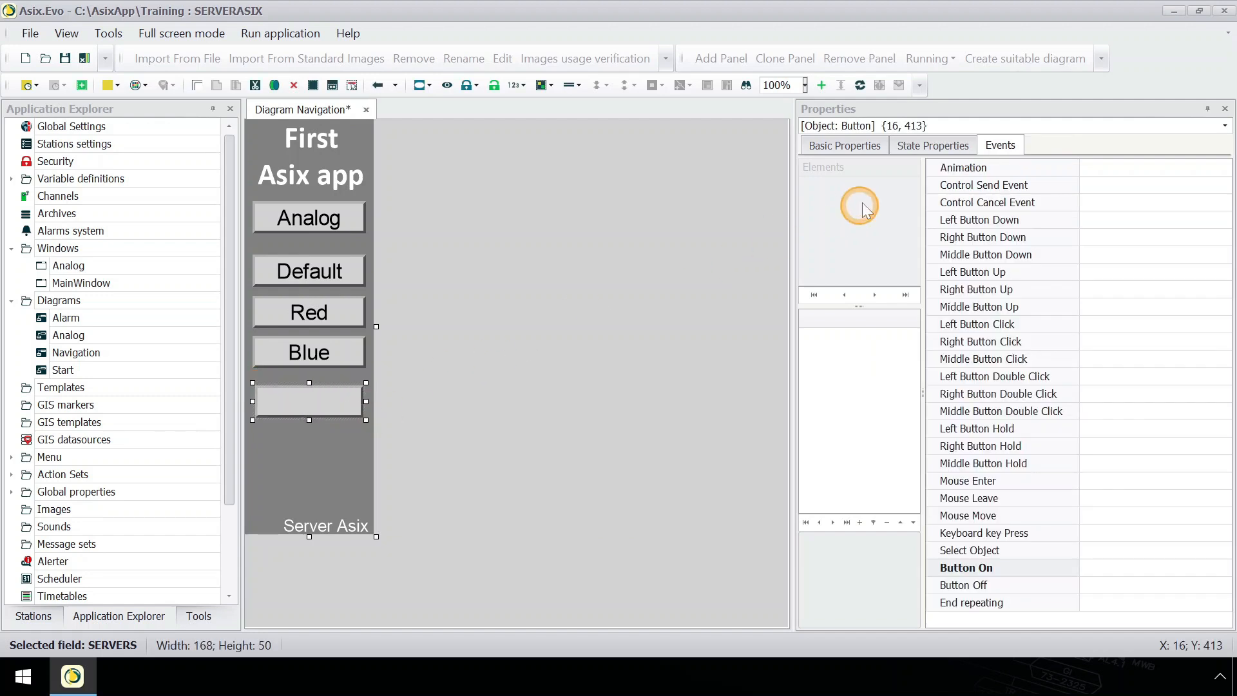
{"action": "left_click", "coordinate": [953, 146]}
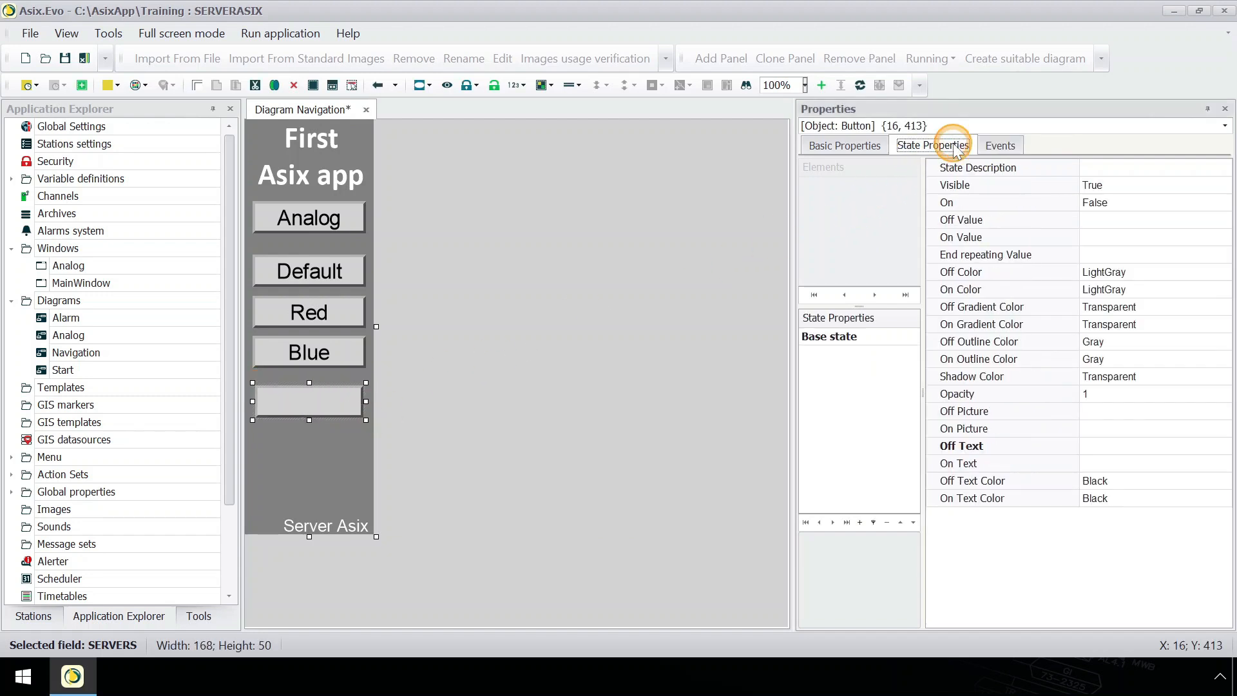
{"action": "left_click", "coordinate": [1108, 446]}
{"action": "type", "text": "Alarm"}
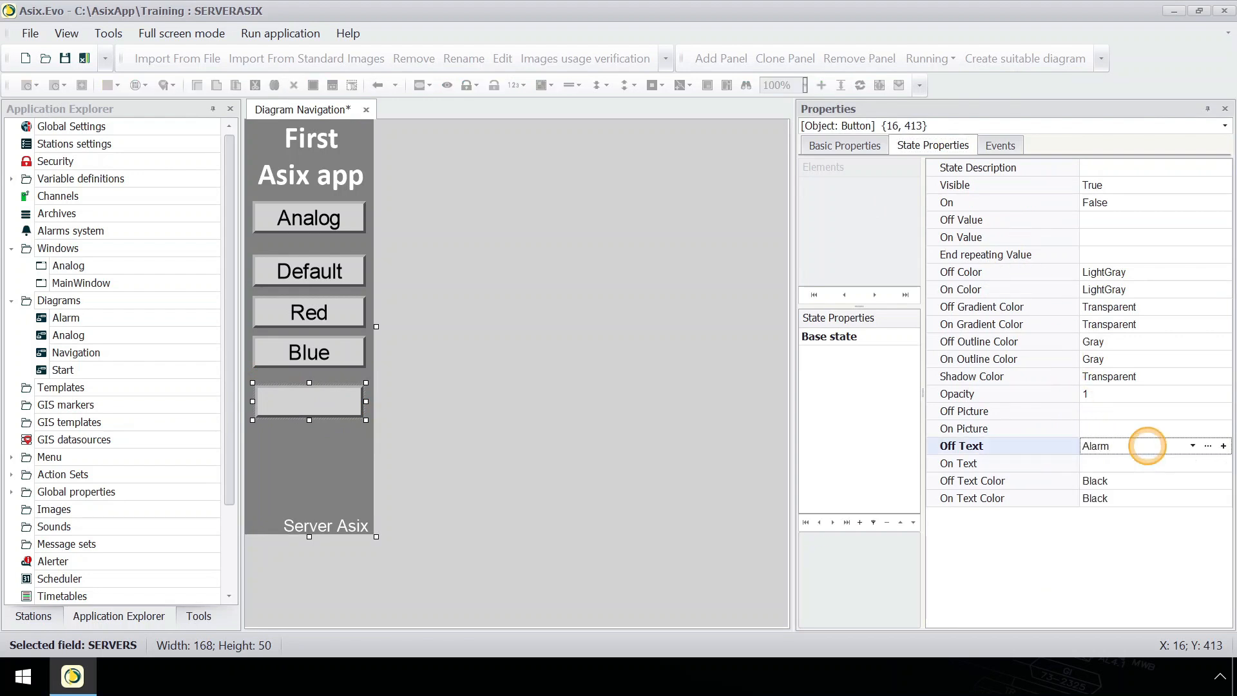
{"action": "key", "text": "Return"}
Begin an OpenDiagram action for the Alarm button's Button On event, with Alarm as the diagram name.
{"action": "left_click", "coordinate": [1005, 146]}
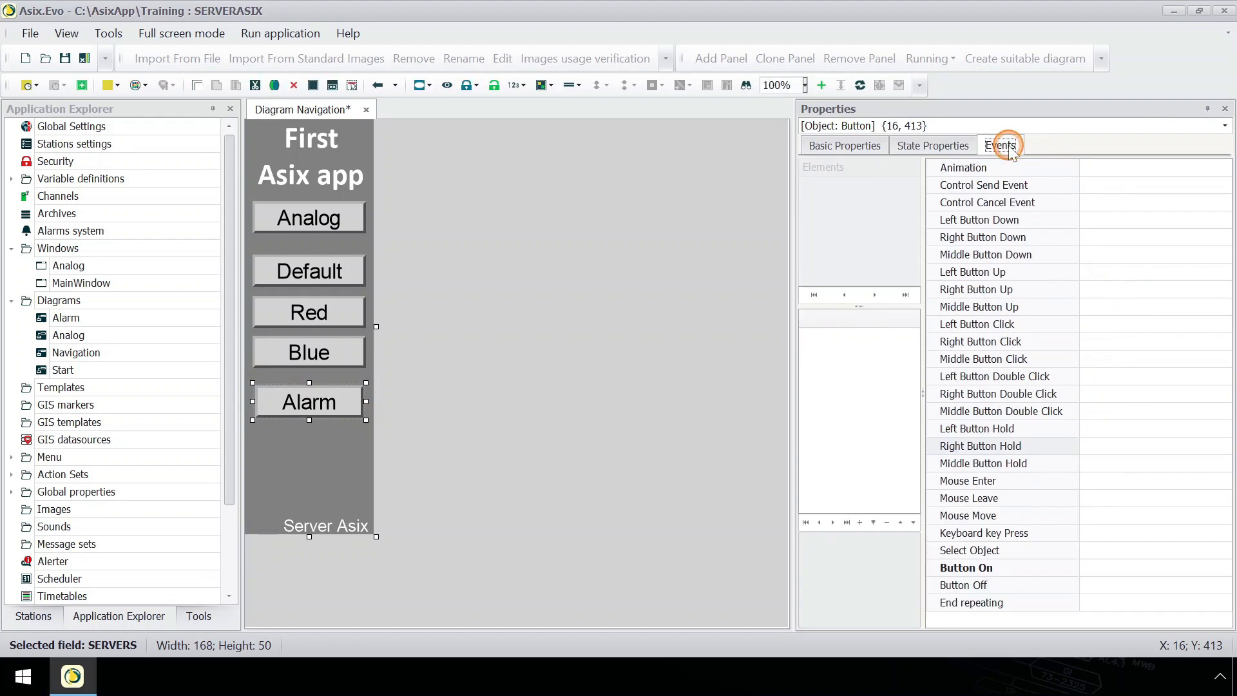
{"action": "left_click", "coordinate": [1222, 569]}
{"action": "left_click", "coordinate": [1223, 568]}
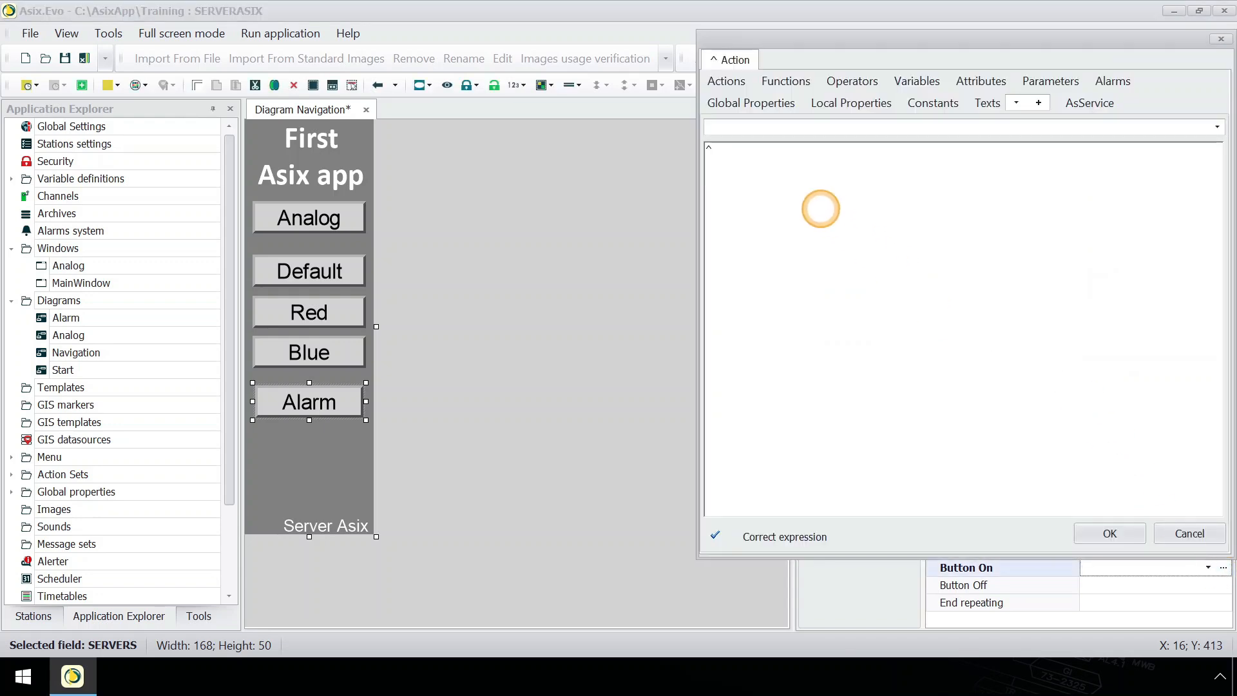
{"action": "left_click", "coordinate": [727, 82]}
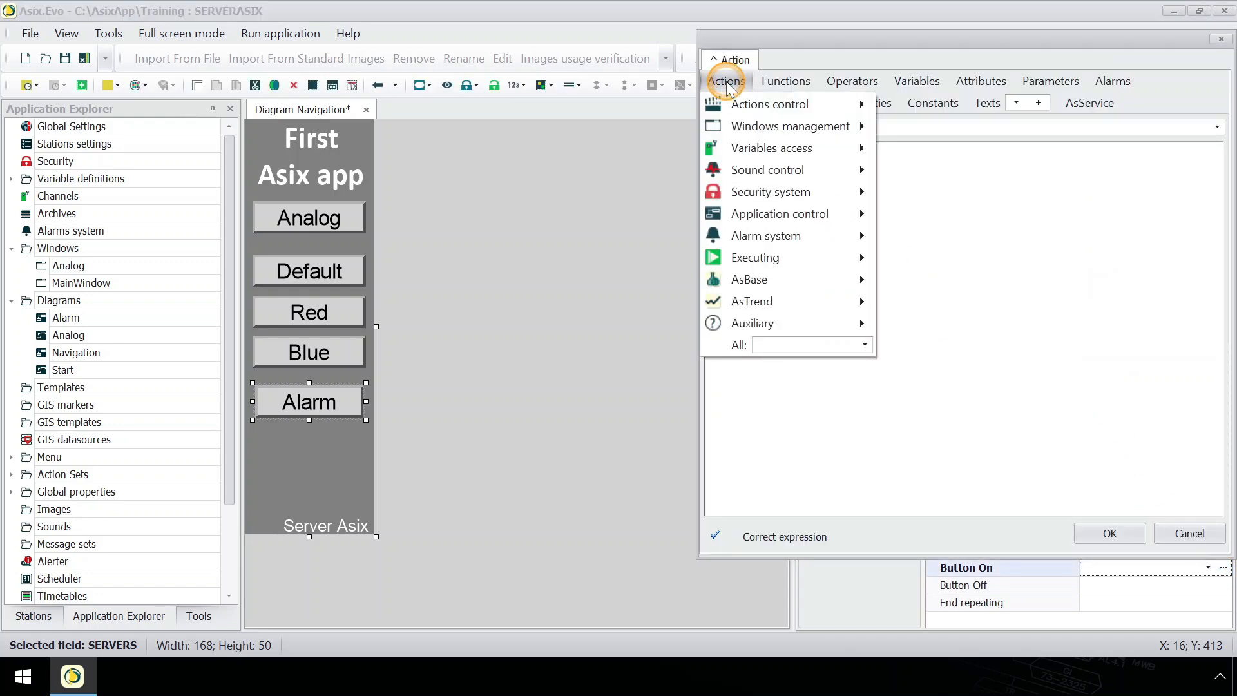
{"action": "mouse_move", "coordinate": [789, 126]}
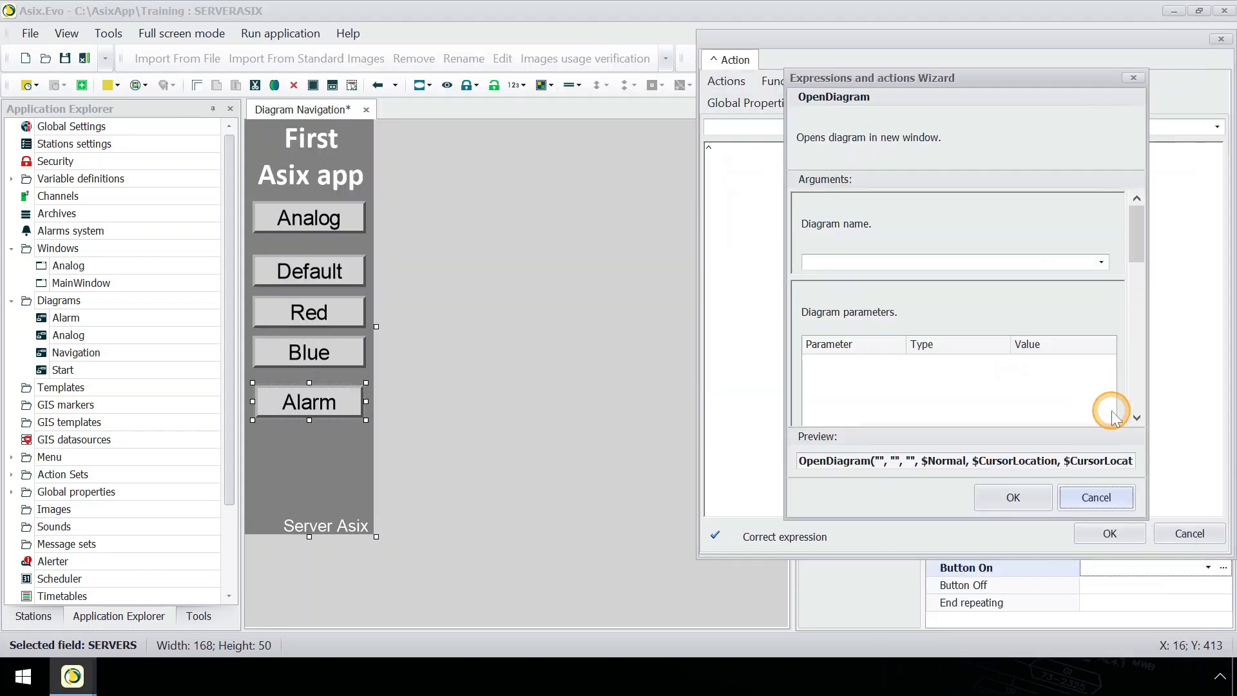
{"action": "left_click", "coordinate": [1113, 410]}
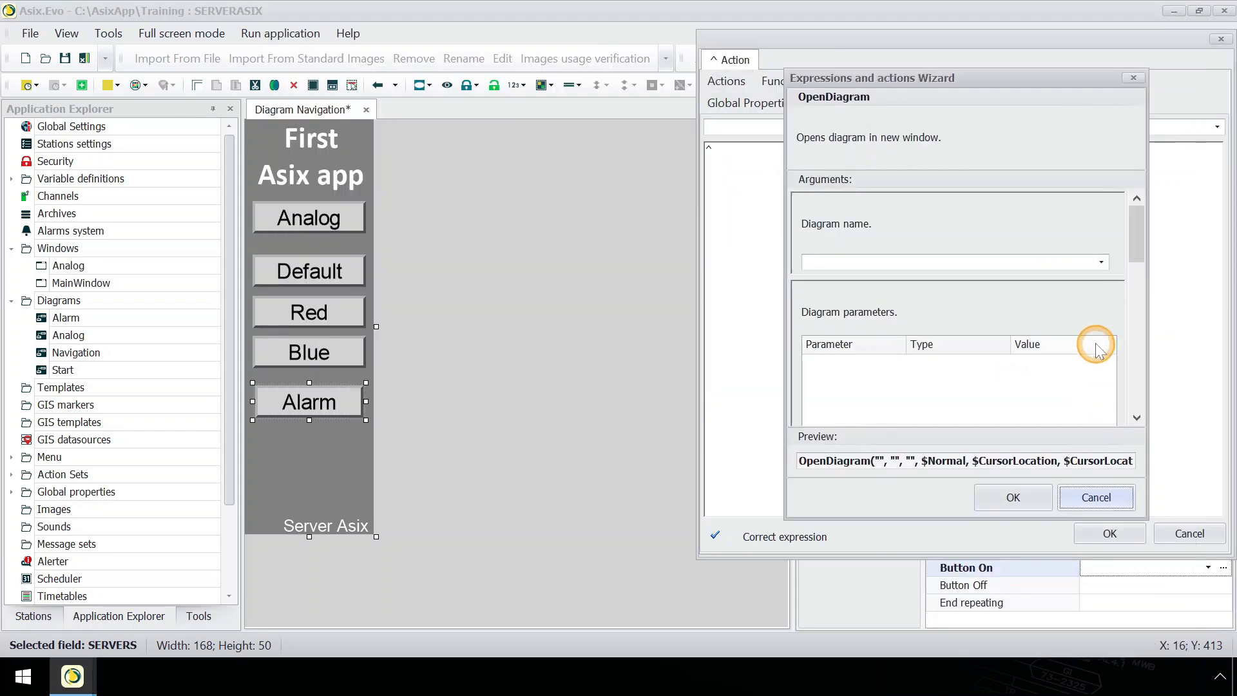
{"action": "left_click", "coordinate": [1102, 263]}
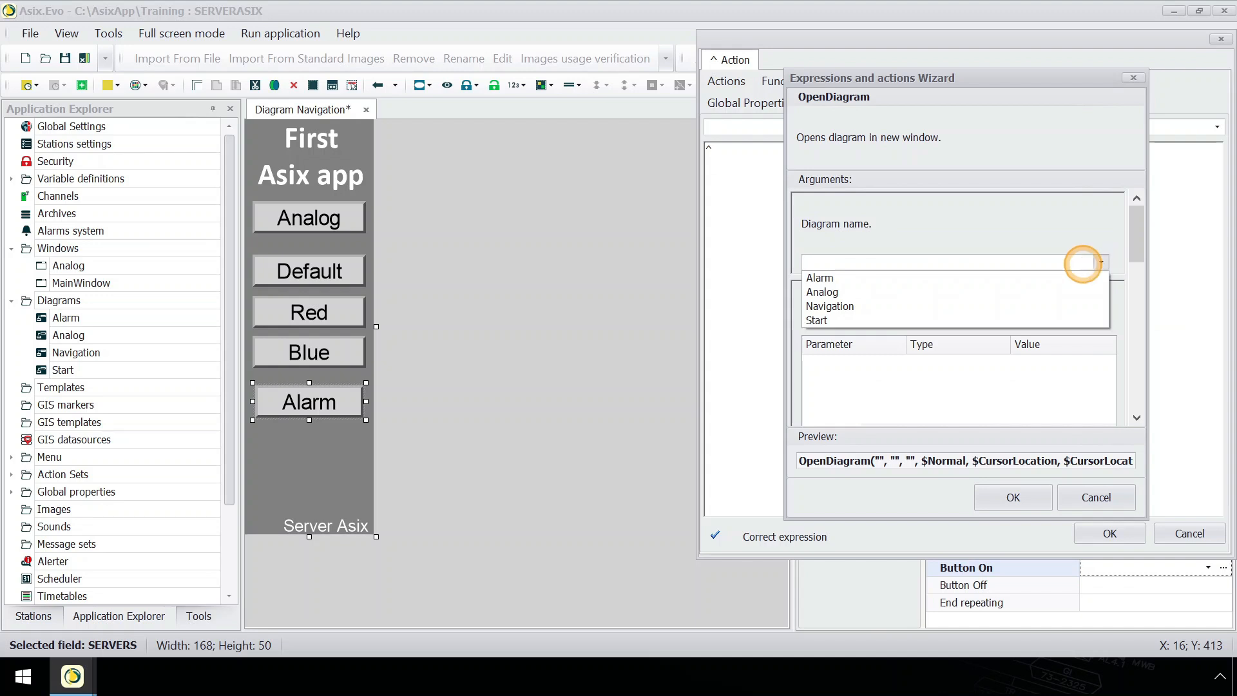
{"action": "left_click", "coordinate": [1045, 278]}
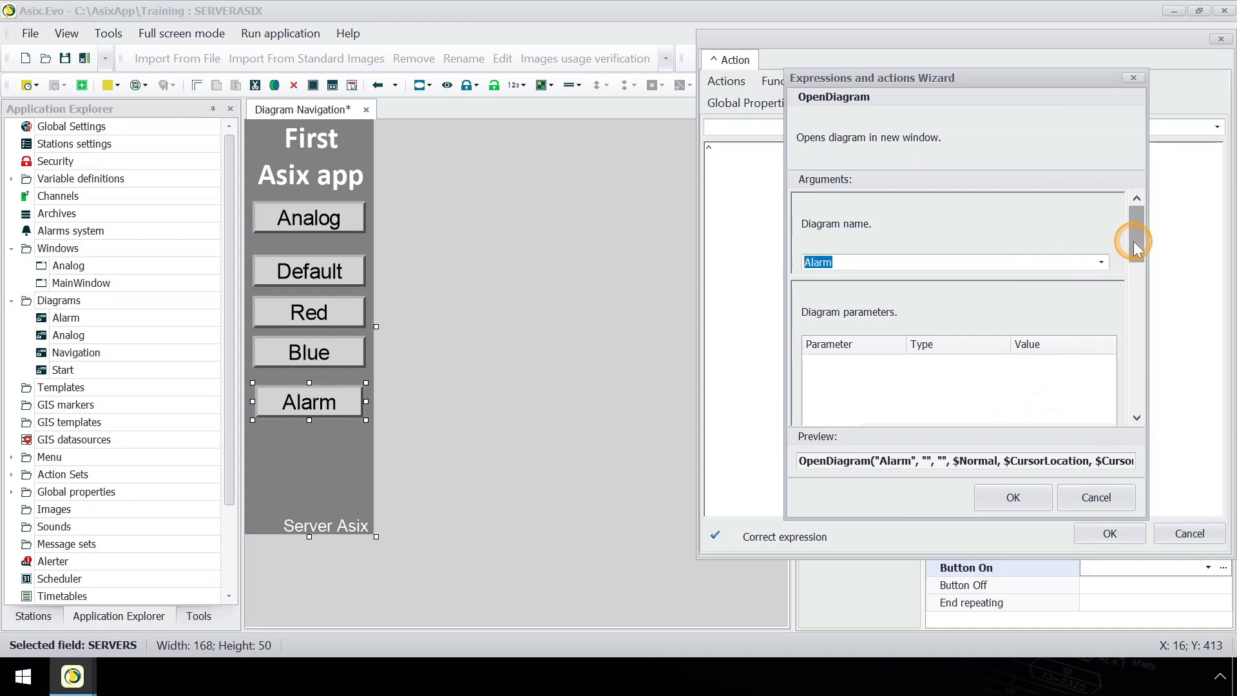
Set the OpenDiagram window title to Alarm, the mode to $Normal and the horizontal coordinate to $CursorLocation.
{"action": "left_click_drag", "start_coordinate": [1134, 241], "coordinate": [1138, 305]}
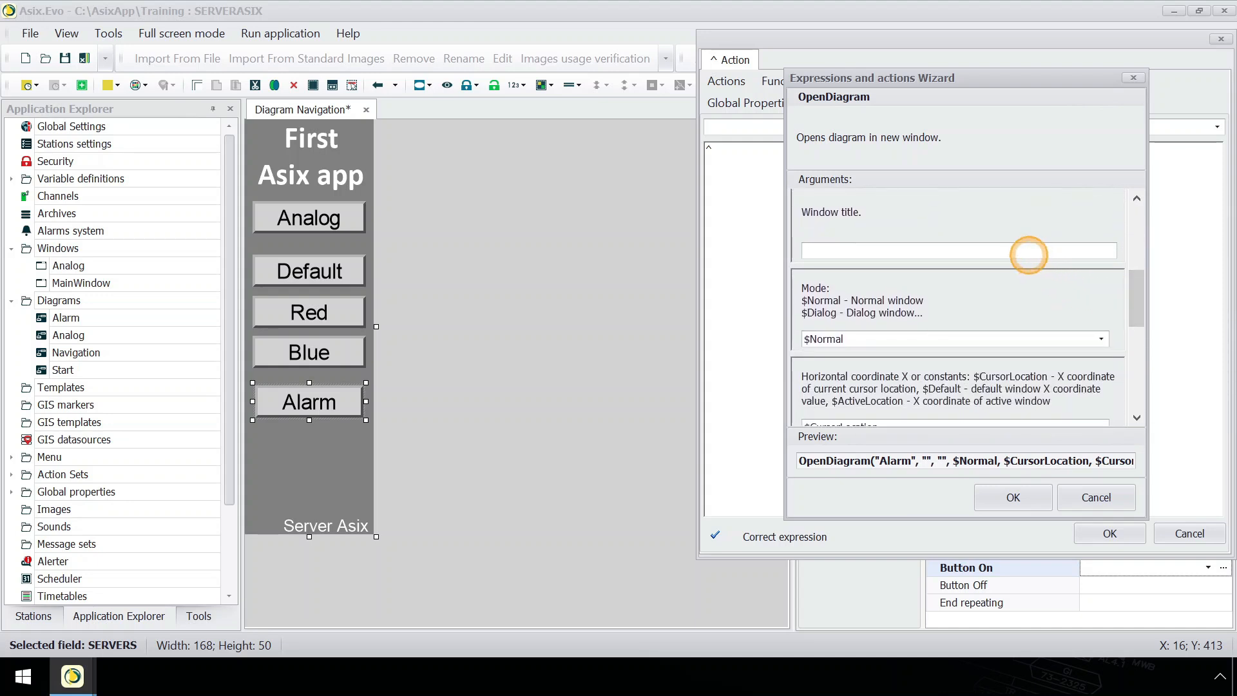
{"action": "left_click", "coordinate": [1029, 255]}
{"action": "type", "text": "Alarm"}
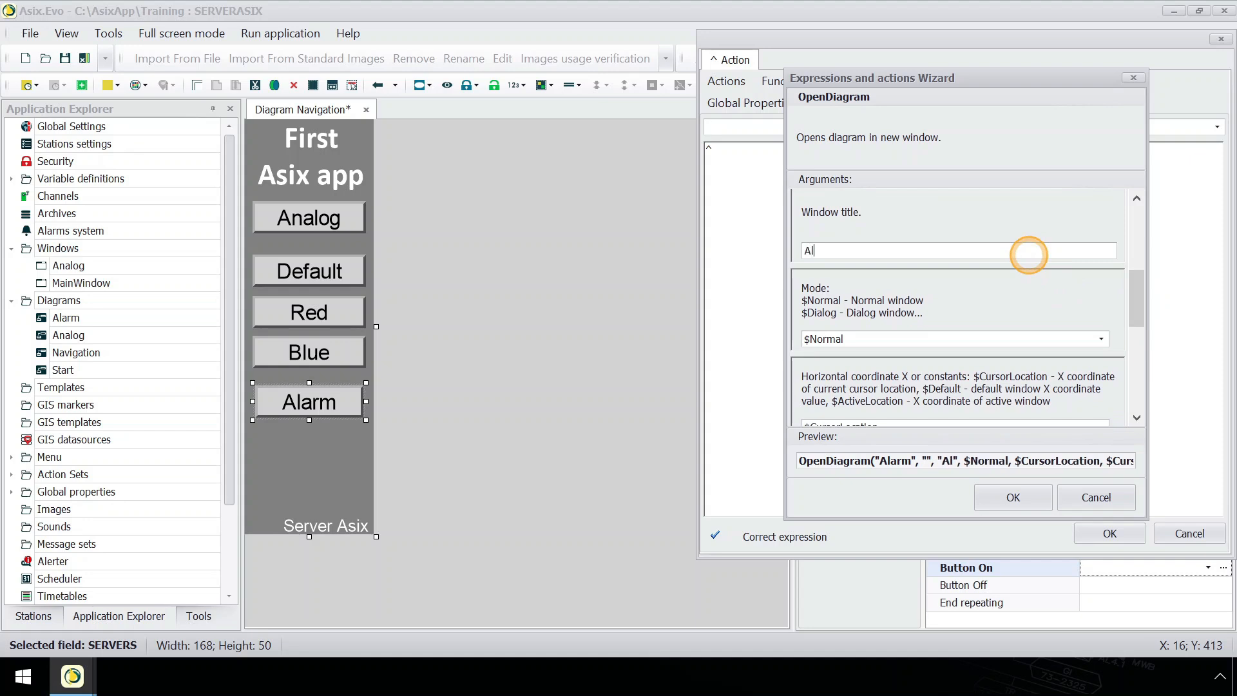
{"action": "left_click", "coordinate": [1100, 340]}
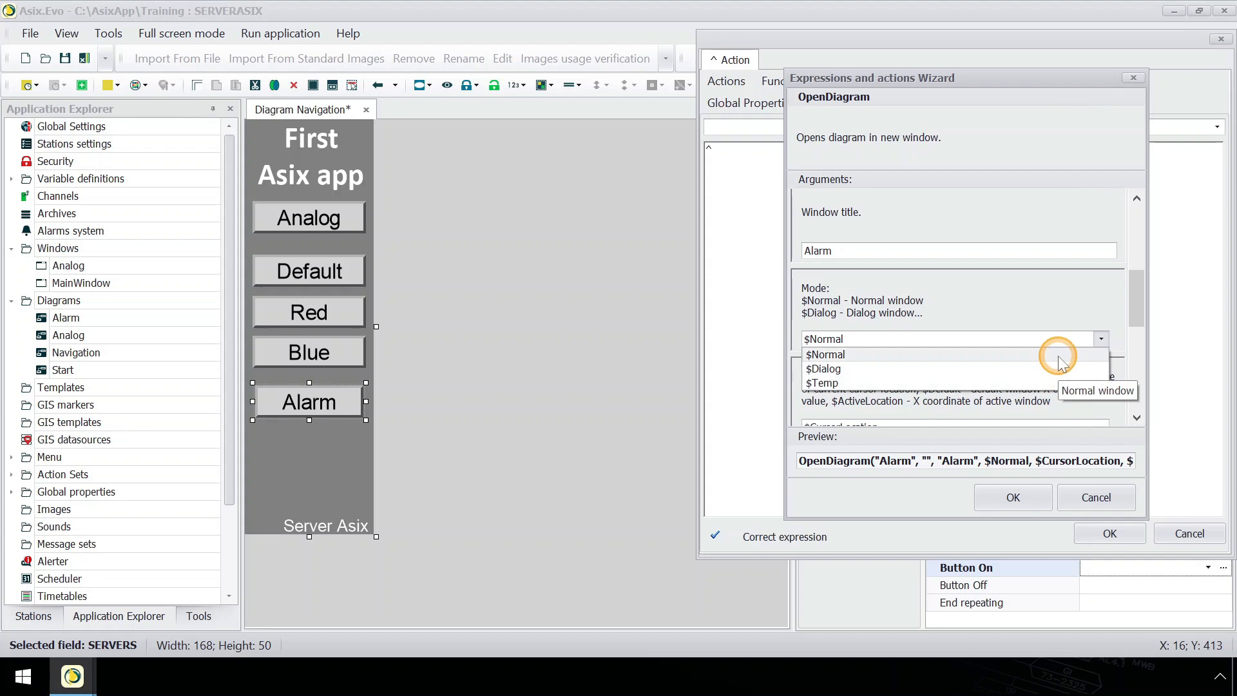
{"action": "left_click", "coordinate": [1060, 355]}
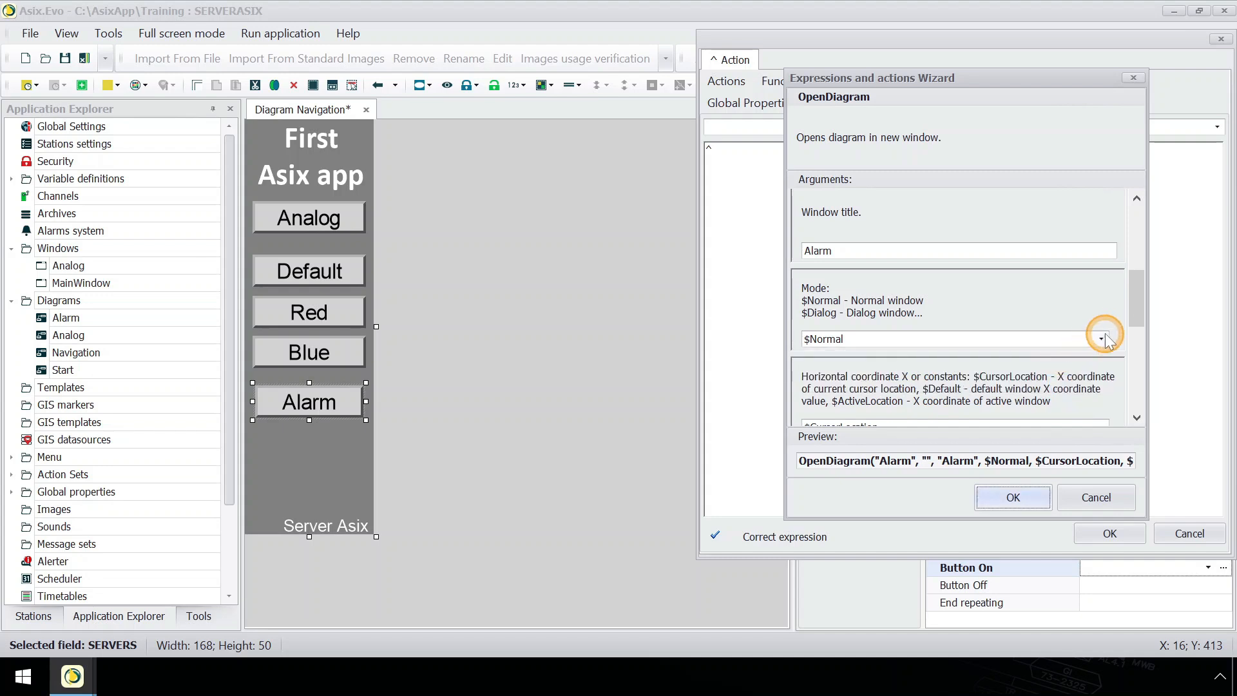
{"action": "left_click_drag", "start_coordinate": [1134, 314], "coordinate": [1134, 349]}
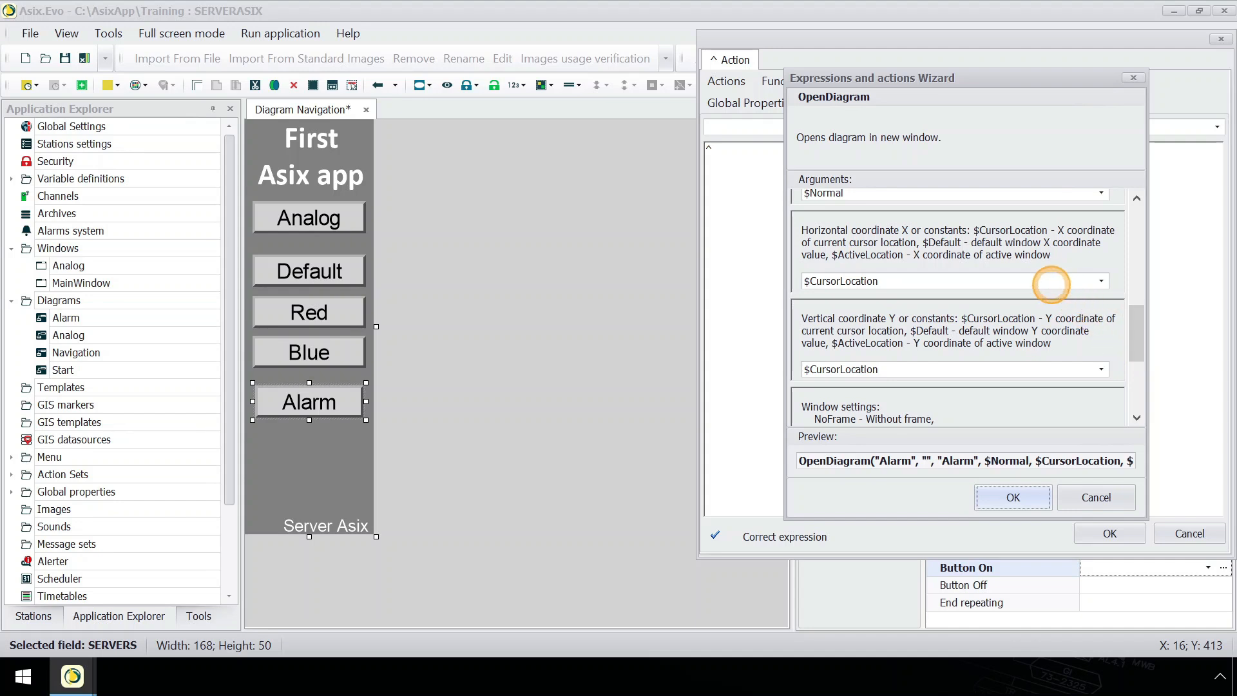
{"action": "left_click", "coordinate": [1101, 281]}
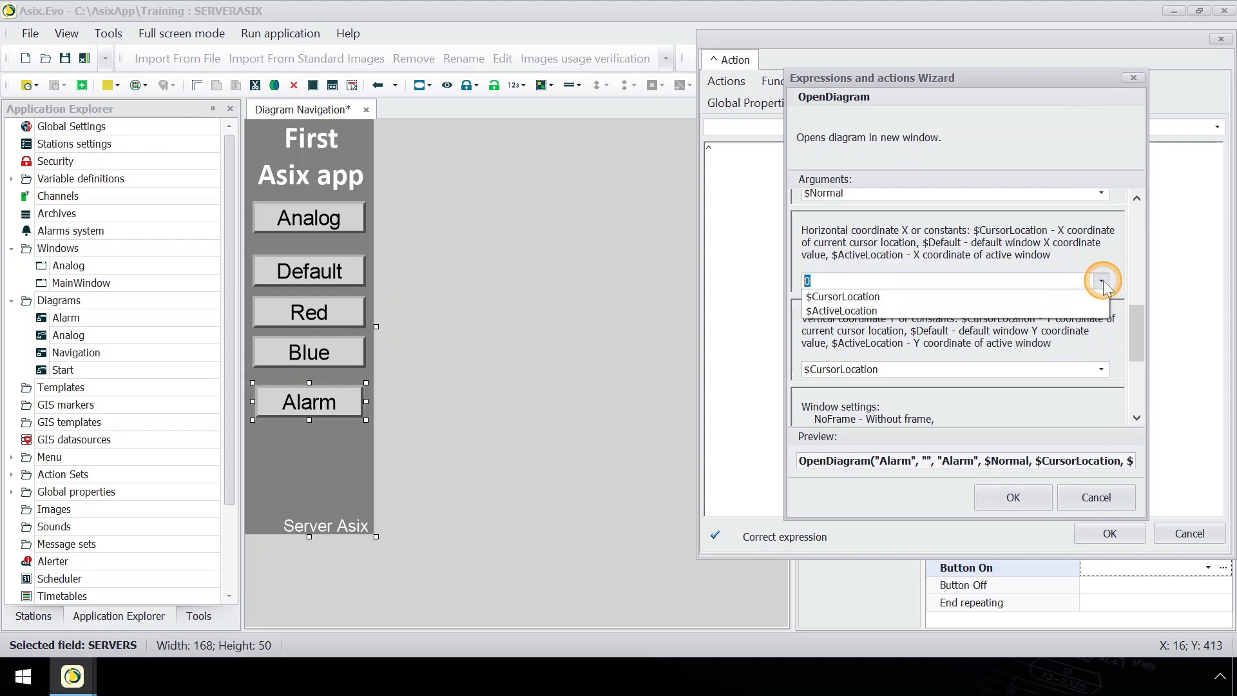
{"action": "left_click", "coordinate": [1069, 298]}
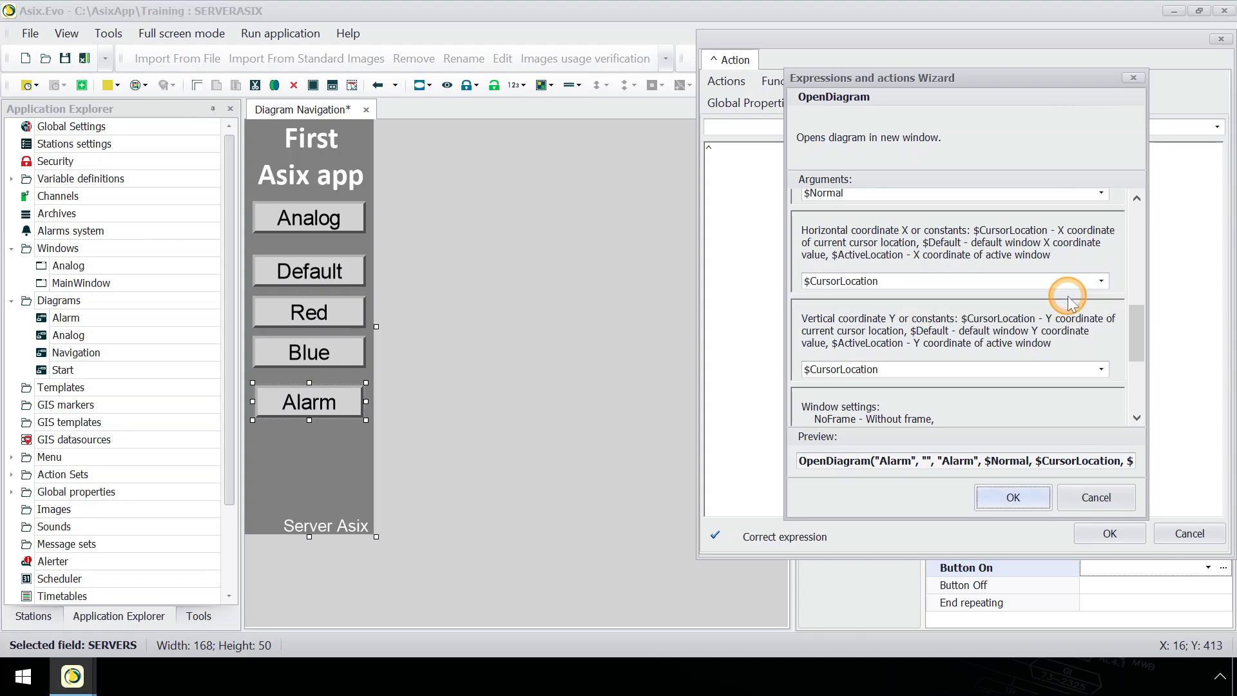
Enable the NoButtons window setting, choose $None for closing other windows, and apply the OpenDiagram action to the Alarm button.
{"action": "left_click_drag", "start_coordinate": [1133, 333], "coordinate": [1131, 381]}
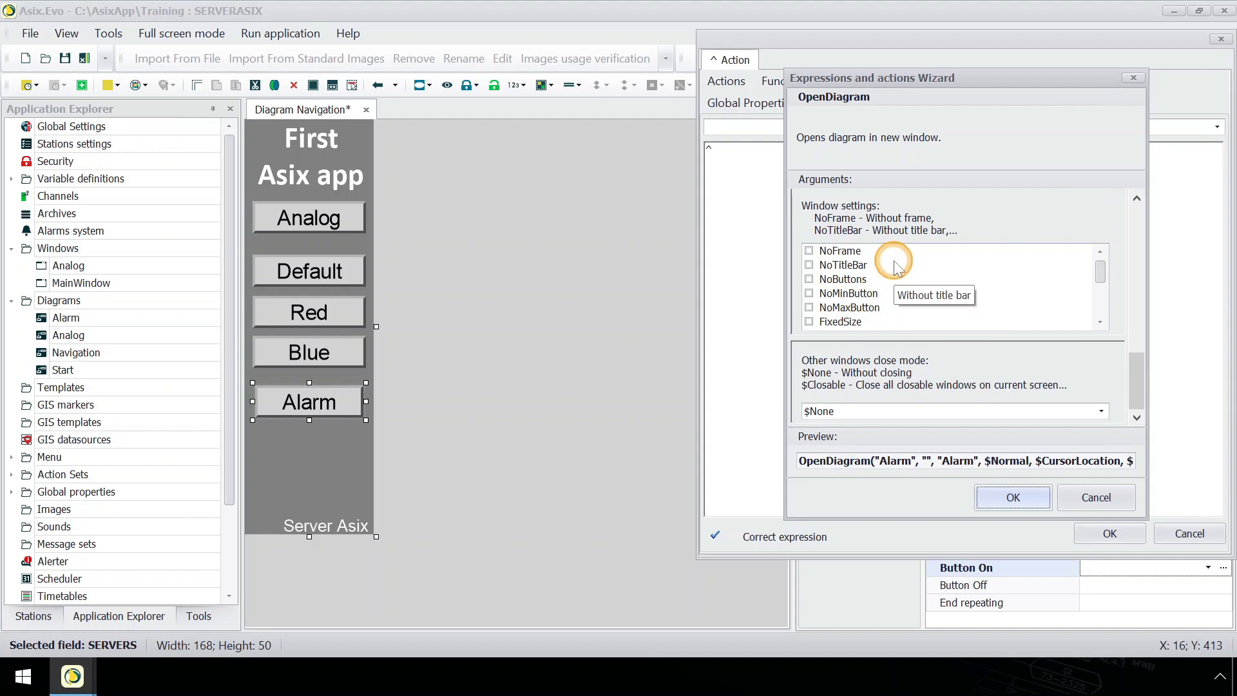
{"action": "left_click", "coordinate": [810, 280]}
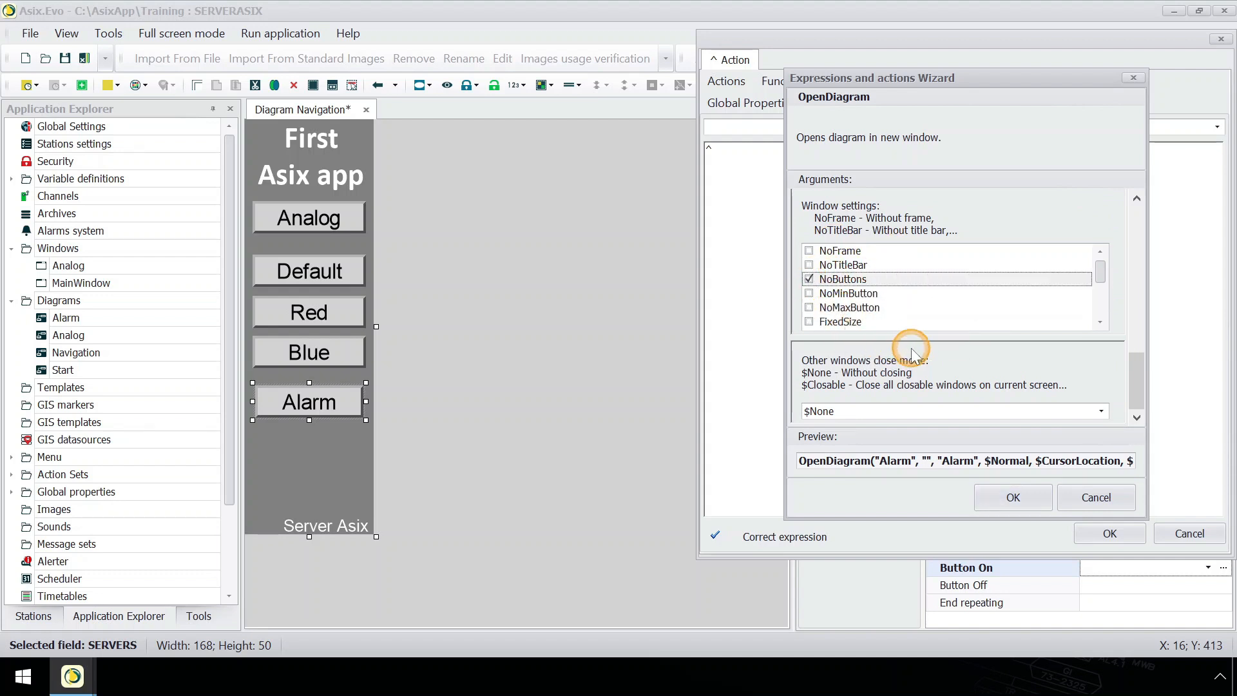
{"action": "left_click", "coordinate": [1104, 412]}
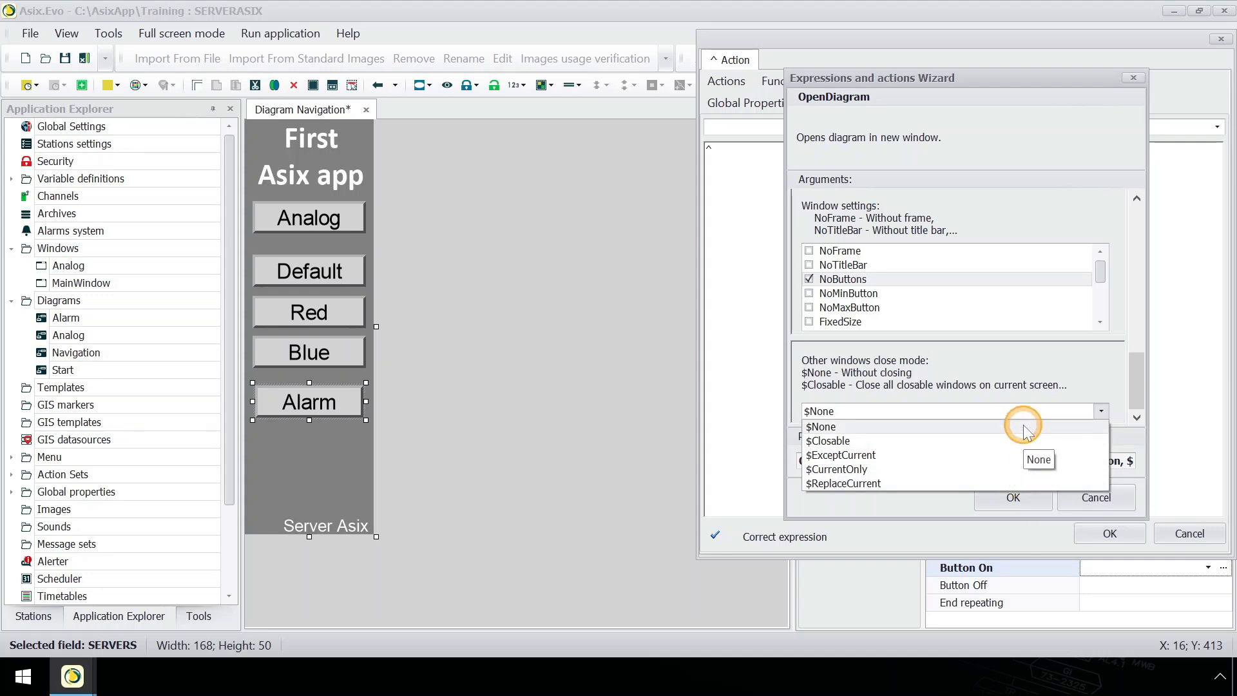
{"action": "left_click", "coordinate": [1027, 427]}
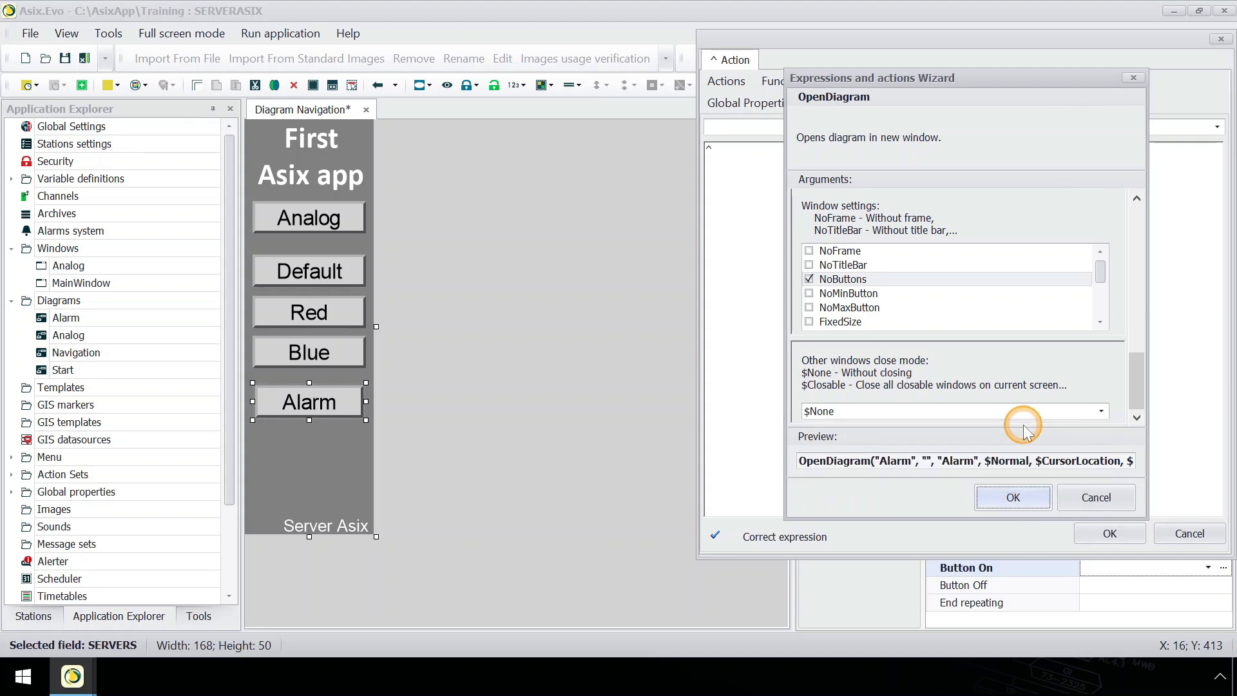
{"action": "left_click", "coordinate": [1023, 495]}
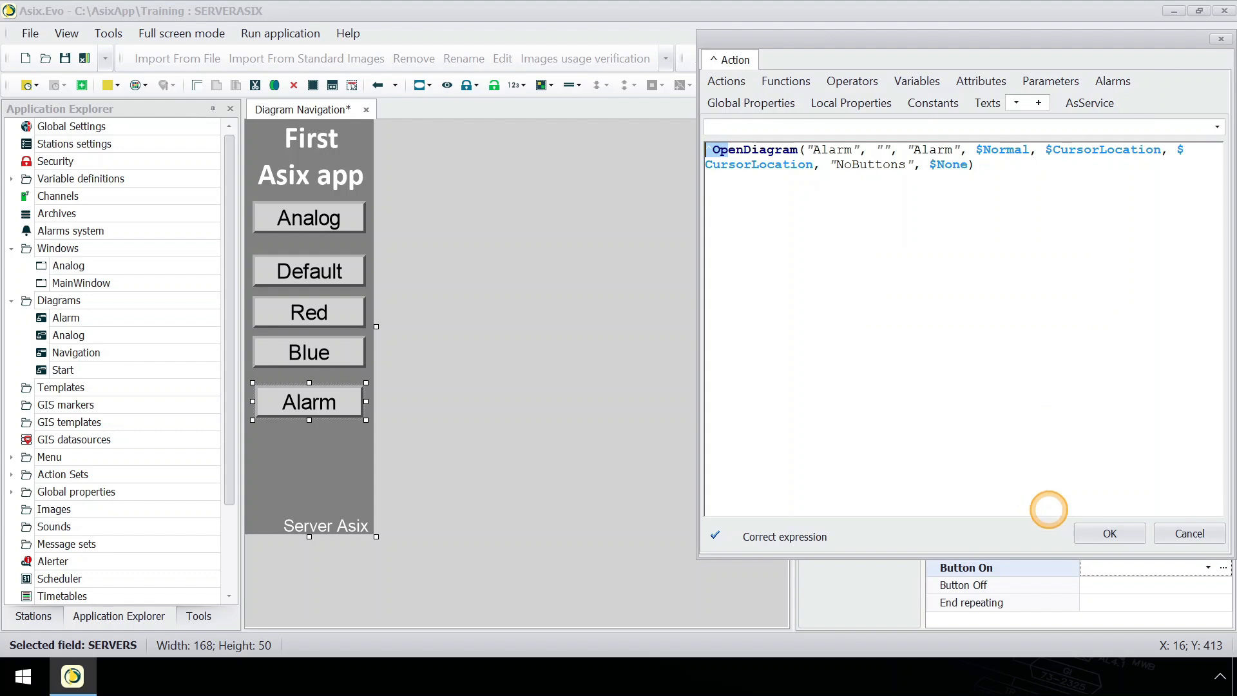
{"action": "left_click", "coordinate": [1110, 533]}
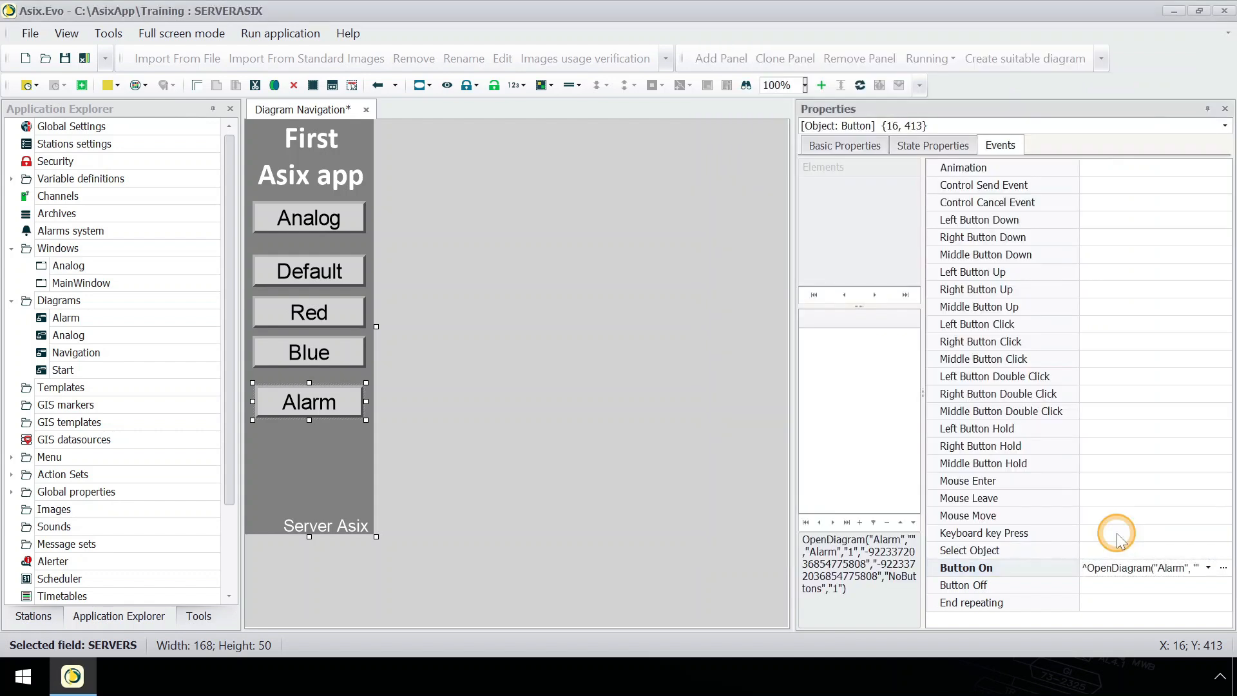
Run the application and test the Alarm button by opening the Alarm window, moving it over the main area and closing it.
{"action": "left_click", "coordinate": [301, 39]}
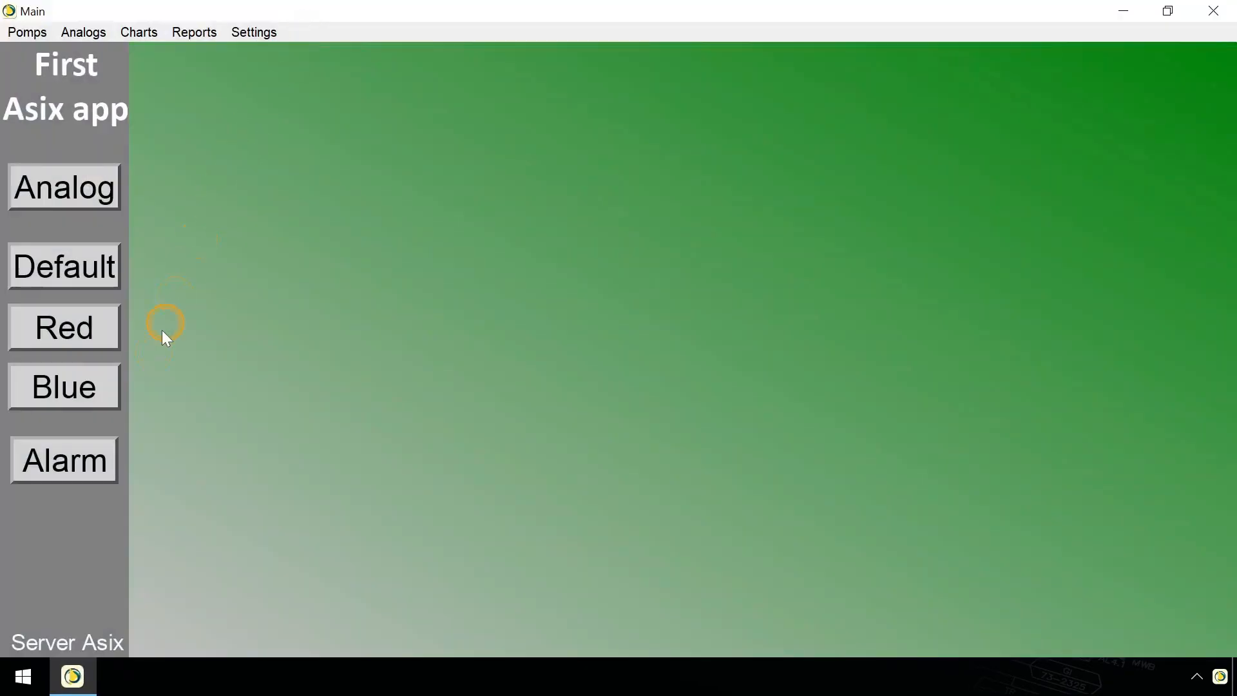
{"action": "left_click", "coordinate": [84, 446]}
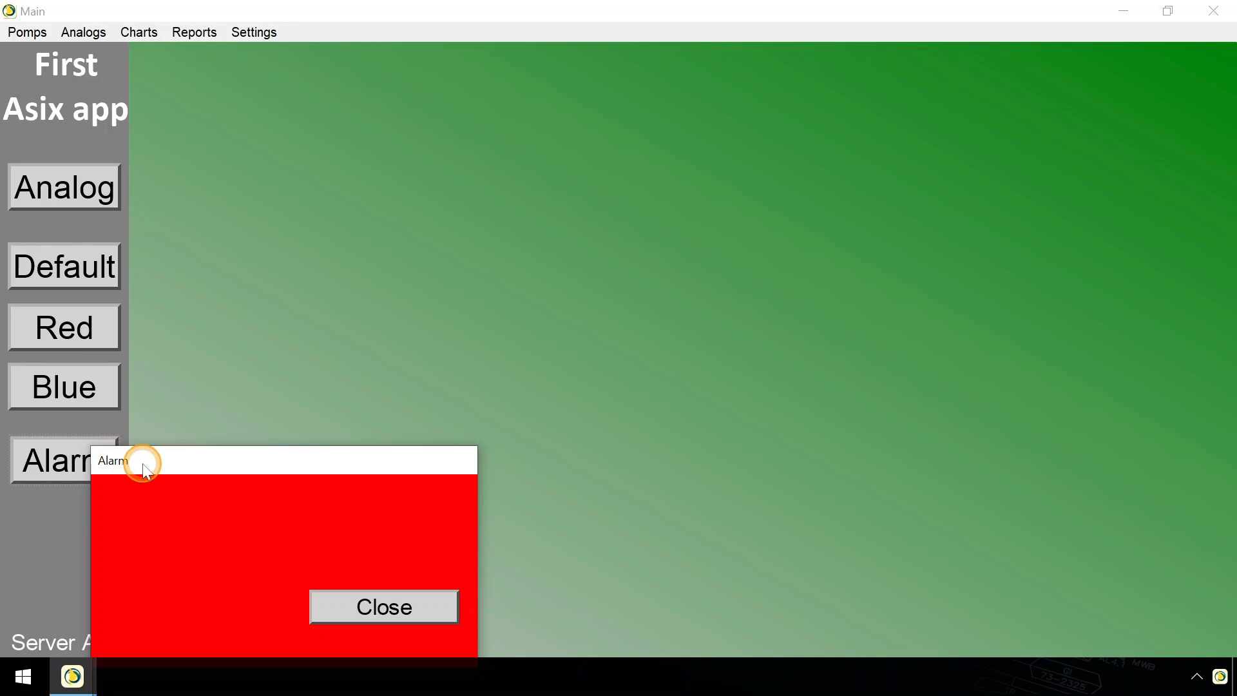
{"action": "left_click_drag", "start_coordinate": [142, 461], "coordinate": [433, 294]}
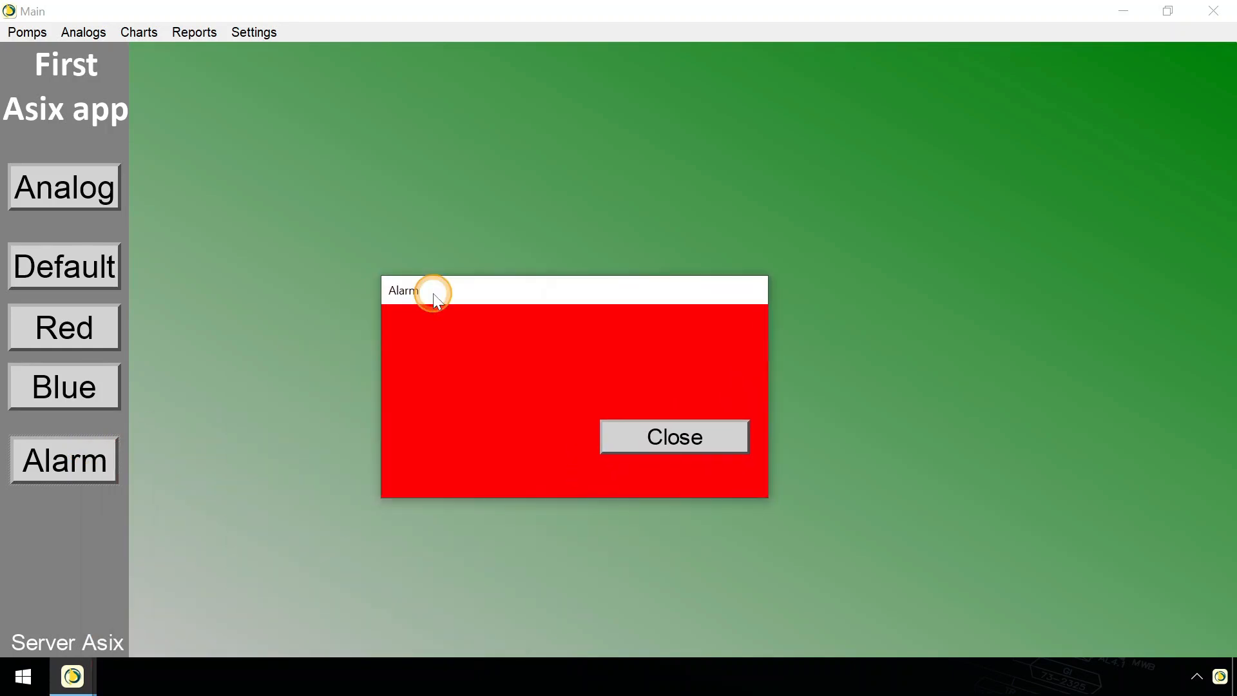
{"action": "left_click", "coordinate": [726, 439]}
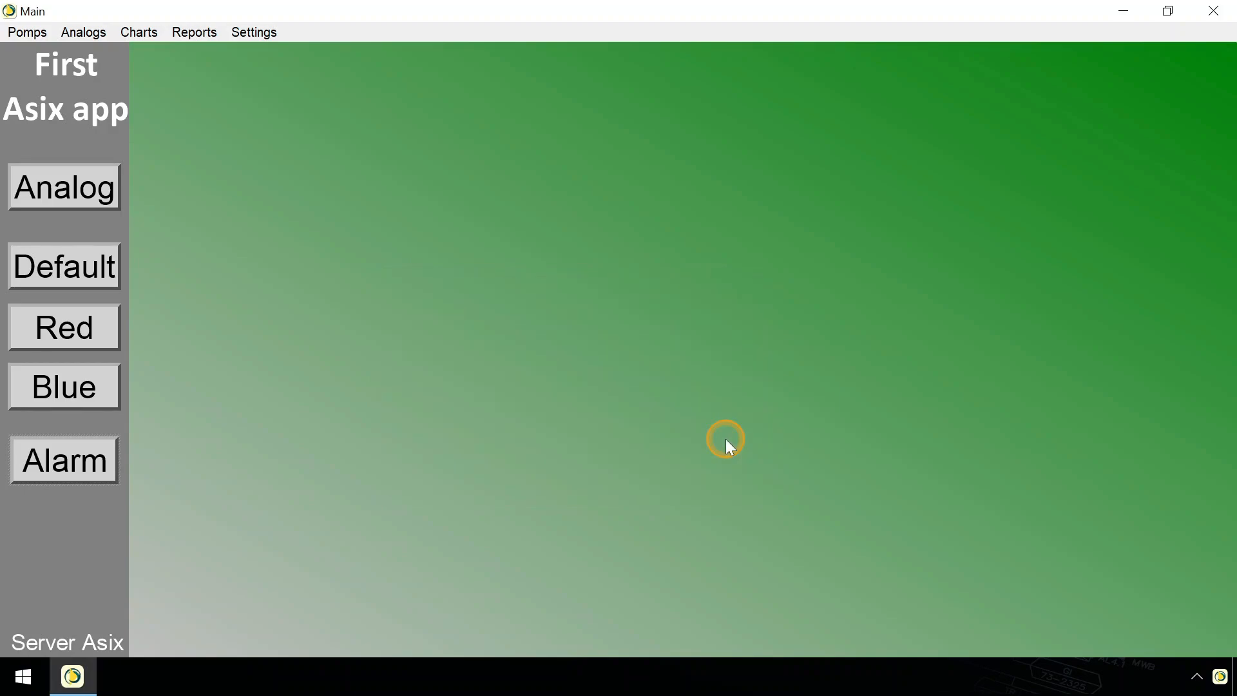